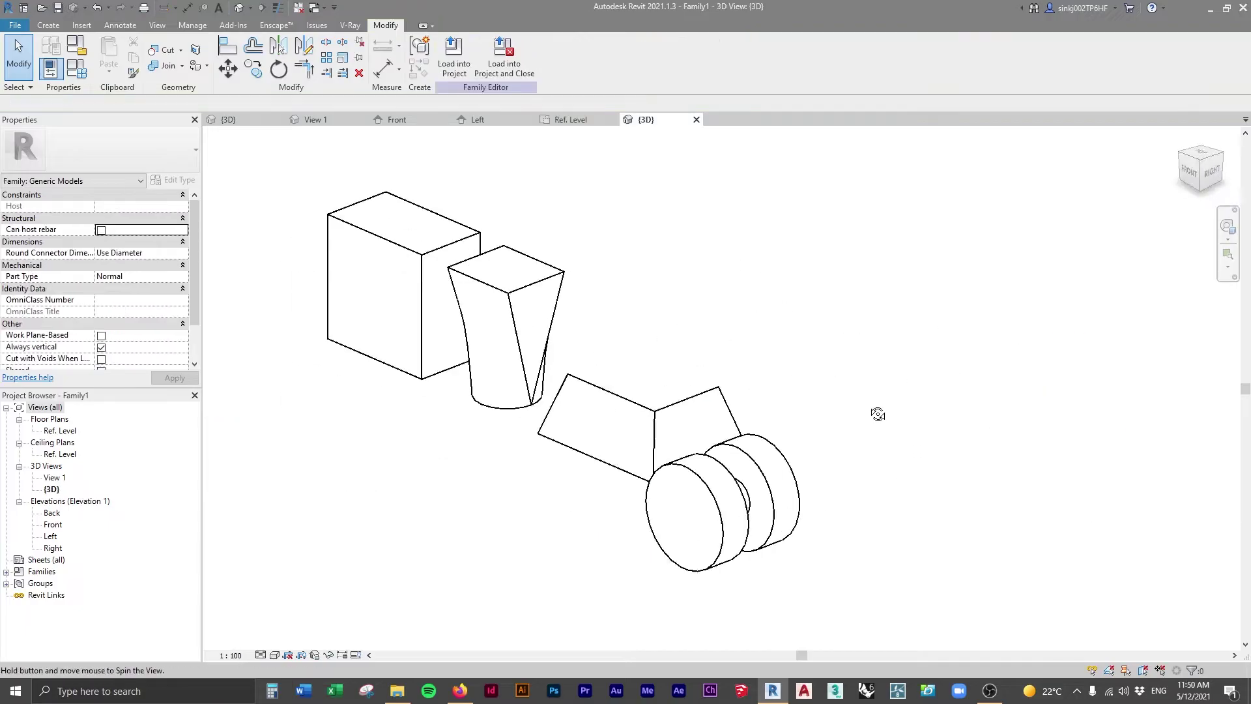
{"action": "middle_click_drag", "start_coordinate": [878, 413], "coordinate": [545, 545], "text": "shift"}
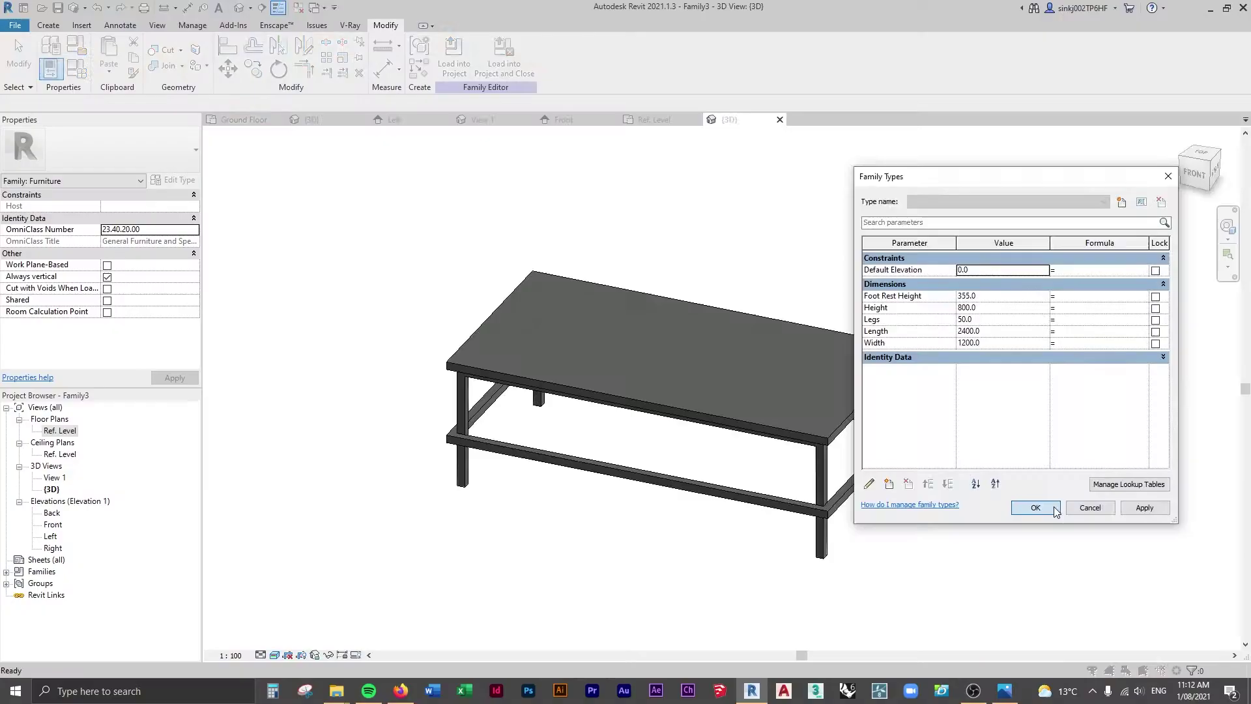
{"action": "left_click", "coordinate": [1031, 505]}
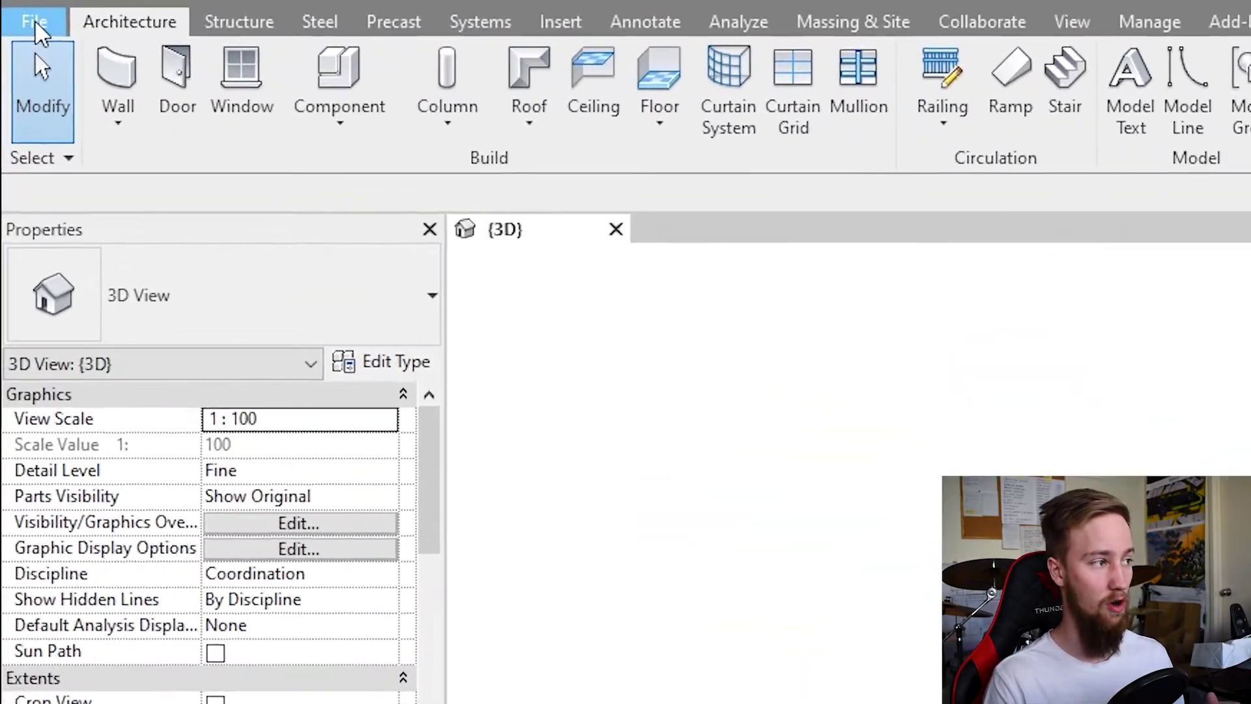
Start a new family, open the English template folder and enlarge the template thumbnails.
{"action": "left_click", "coordinate": [18, 26]}
{"action": "mouse_move", "coordinate": [94, 84]}
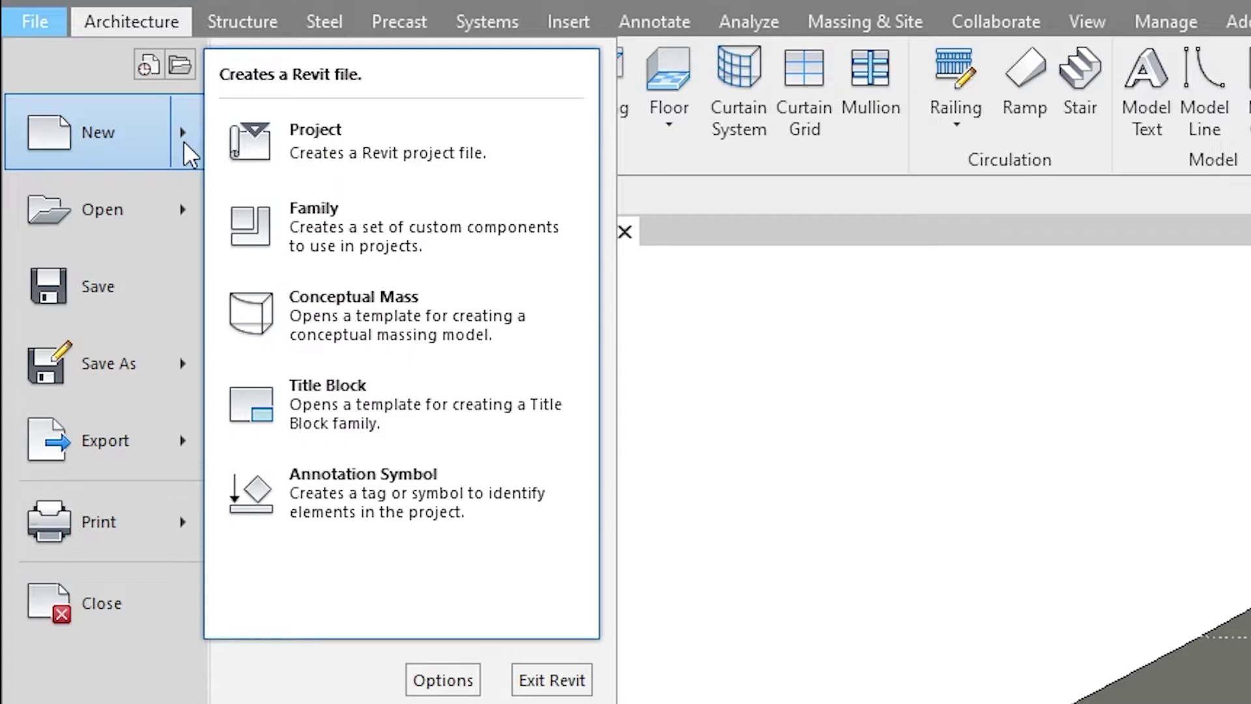
{"action": "left_click", "coordinate": [371, 225]}
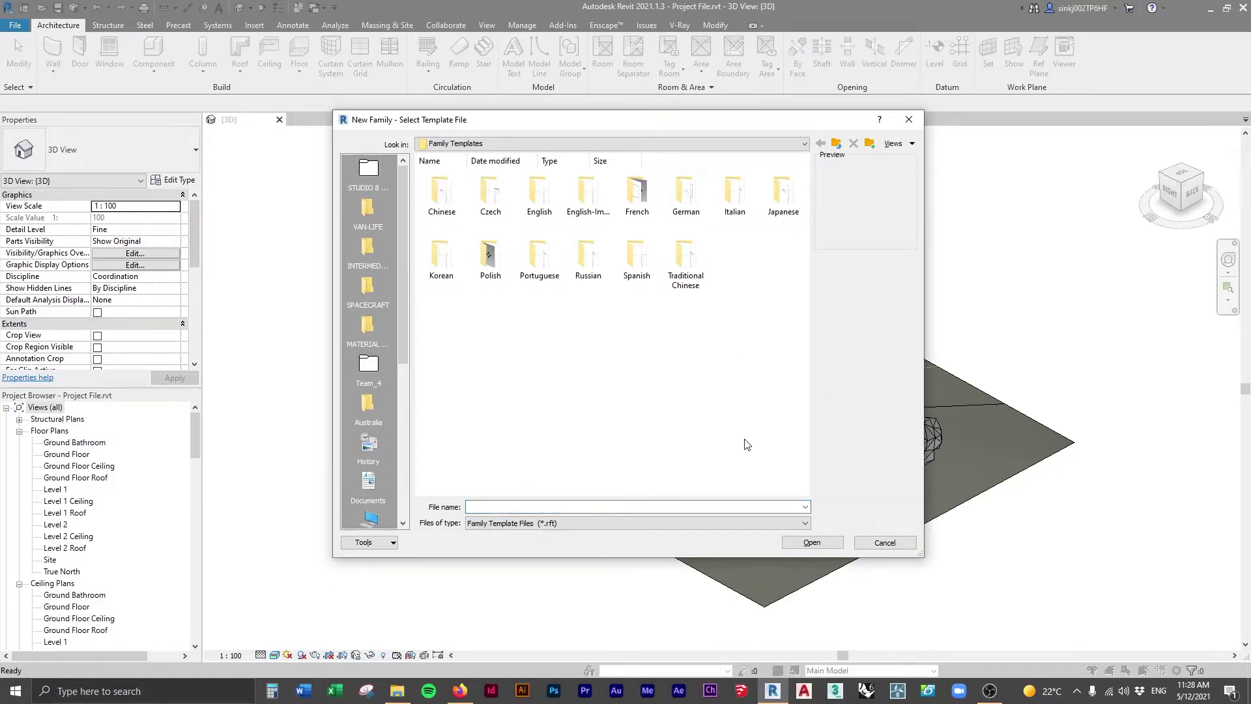
{"action": "double_click", "coordinate": [540, 196]}
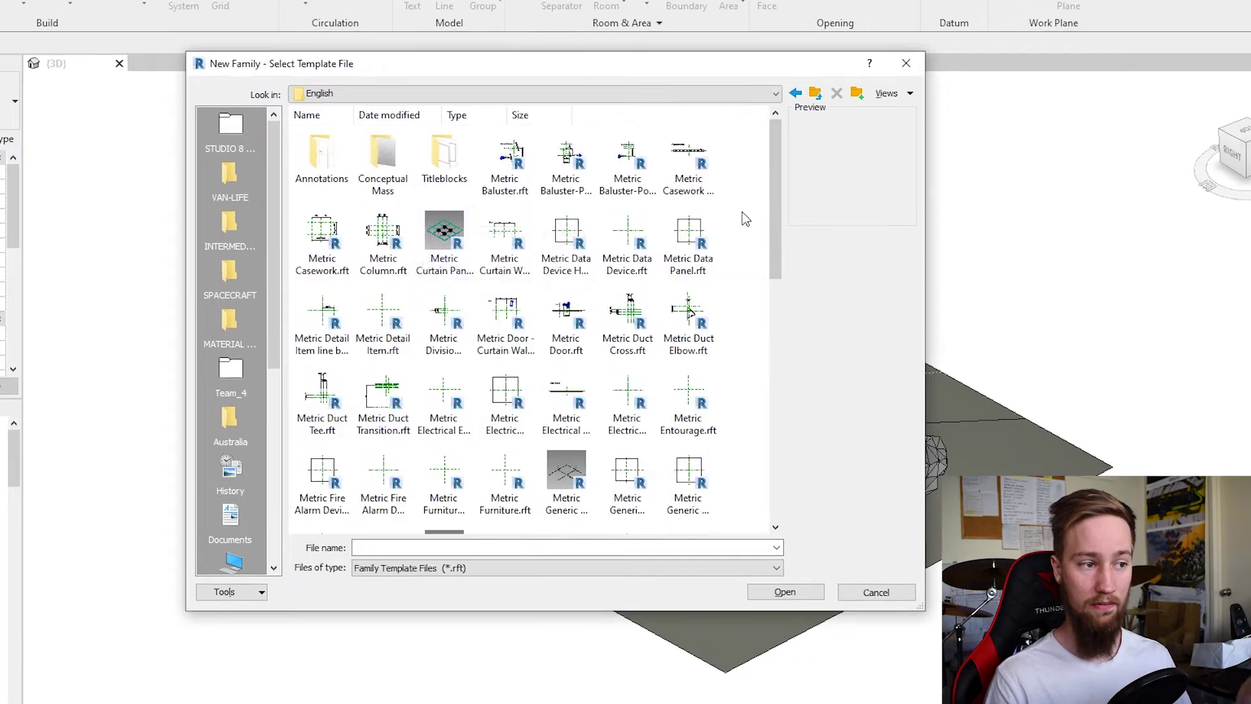
{"action": "right_click", "coordinate": [739, 178]}
{"action": "mouse_move", "coordinate": [757, 191]}
{"action": "left_click", "coordinate": [958, 207]}
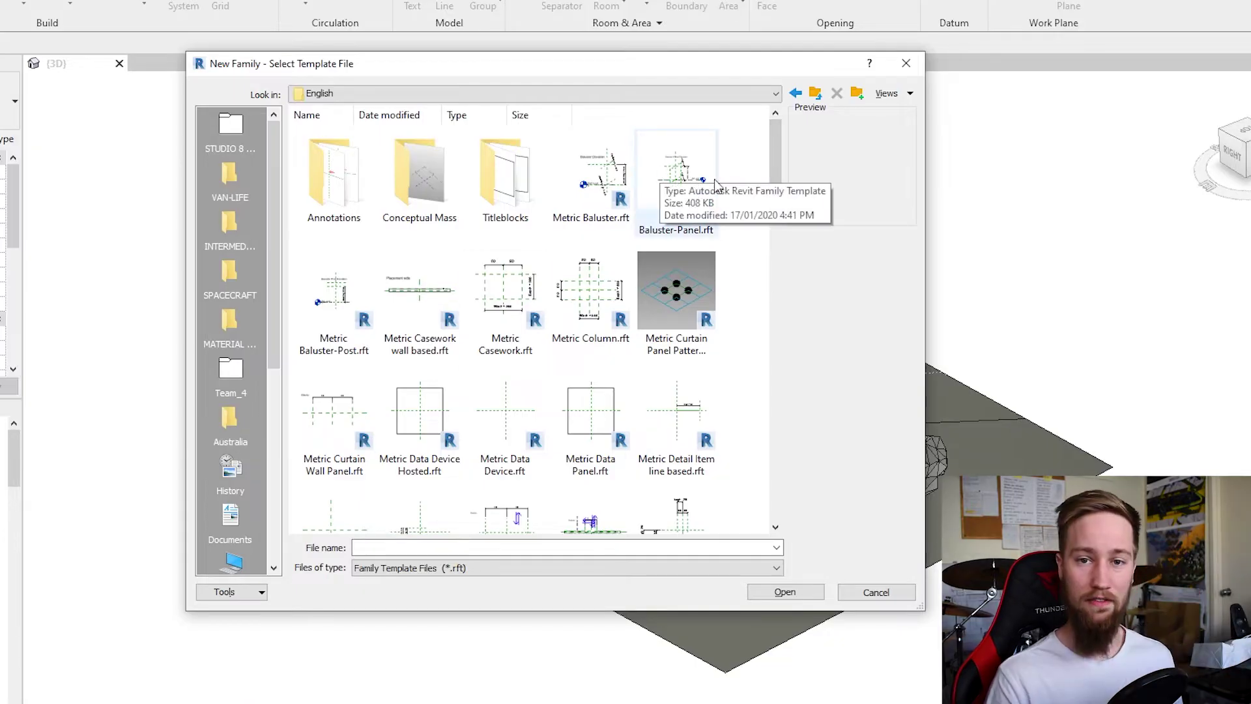
Open a new family from the Metric Baluster.rft template and inspect its baluster elevation layout.
{"action": "mouse_move", "coordinate": [784, 150]}
{"action": "left_mouse_down"}
{"action": "mouse_move", "coordinate": [792, 475]}
{"action": "mouse_move", "coordinate": [782, 163]}
{"action": "left_mouse_up"}
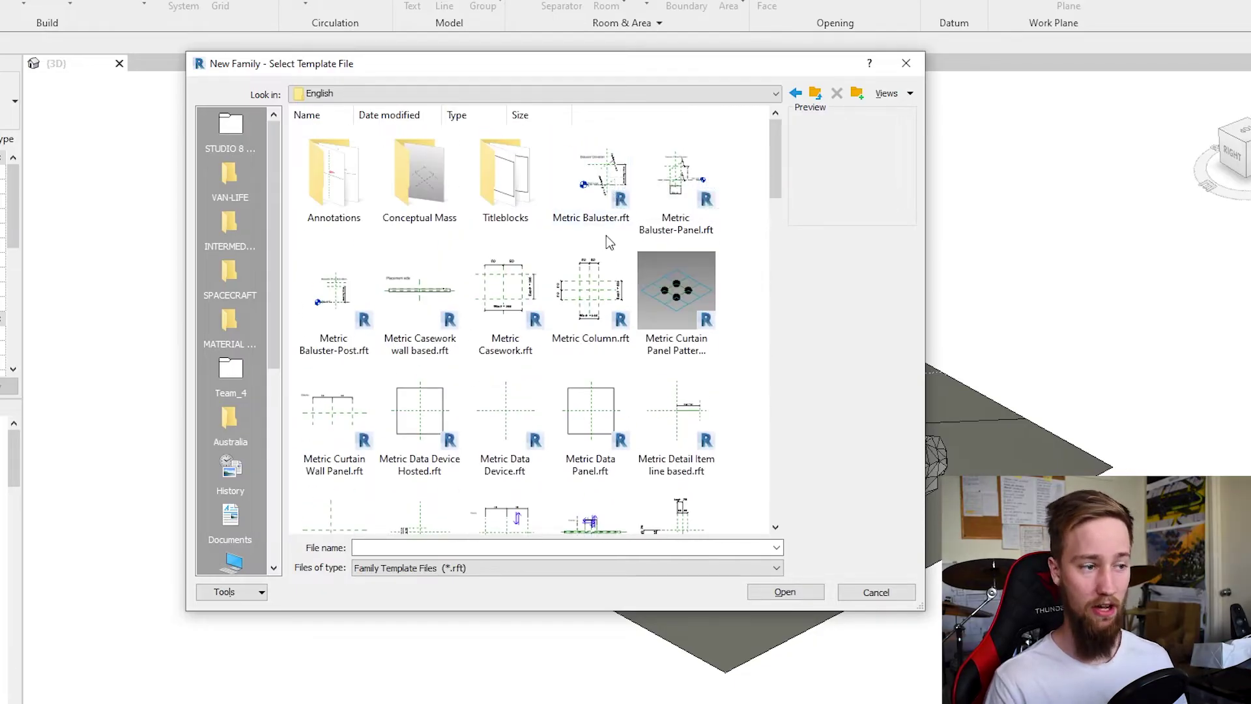
{"action": "double_click", "coordinate": [596, 171]}
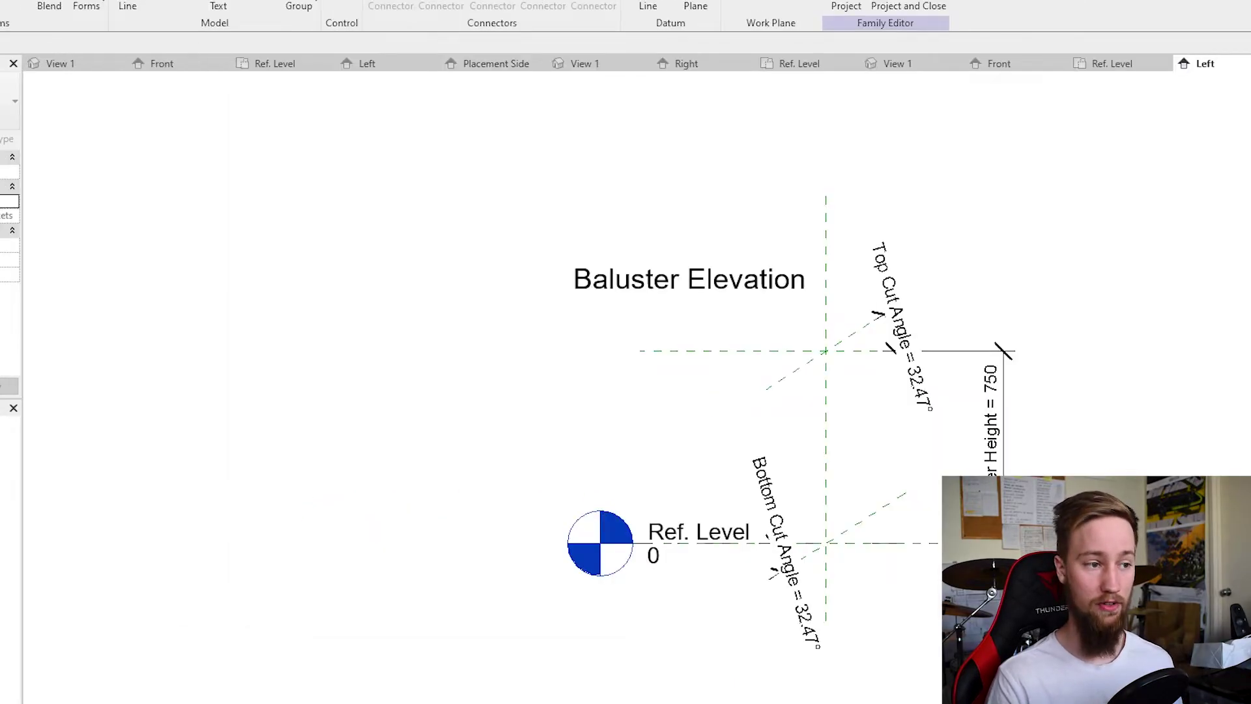
{"action": "middle_click_drag", "start_coordinate": [1131, 541], "coordinate": [919, 483]}
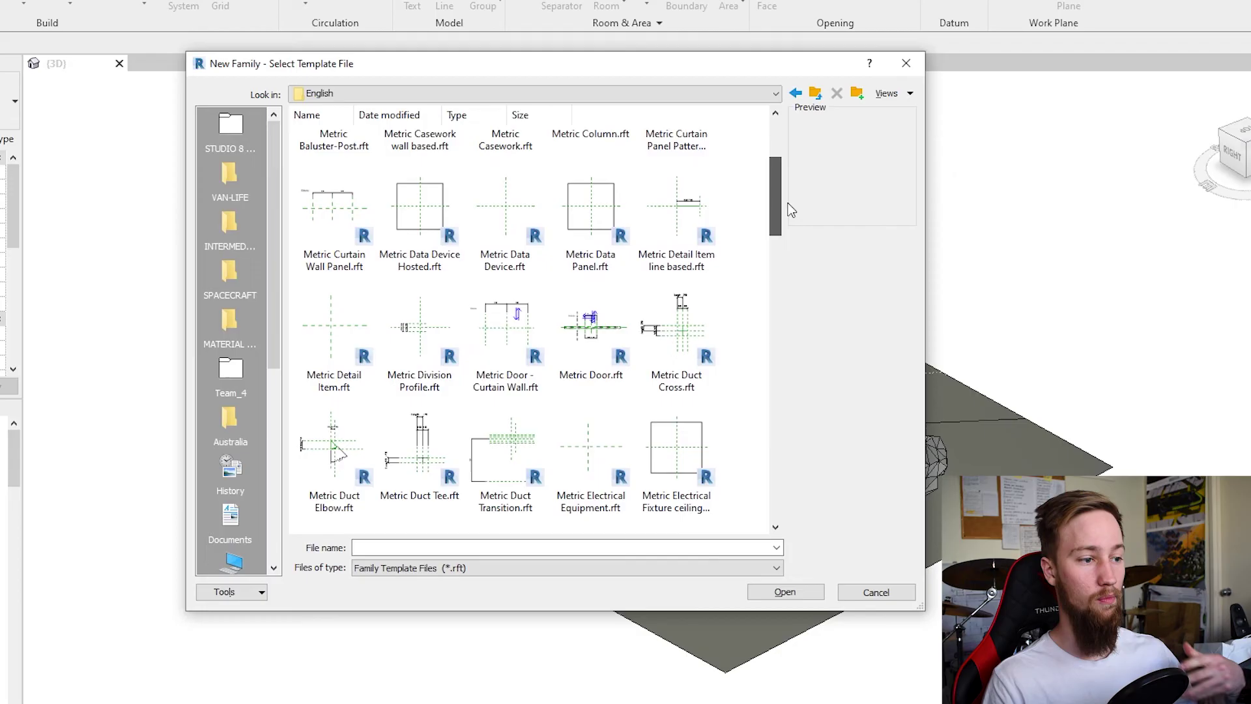
Create the new family from the Metric Generic Model.rft template.
{"action": "scroll", "coordinate": [790, 208], "scroll_direction": "down", "scroll_amount": 3}
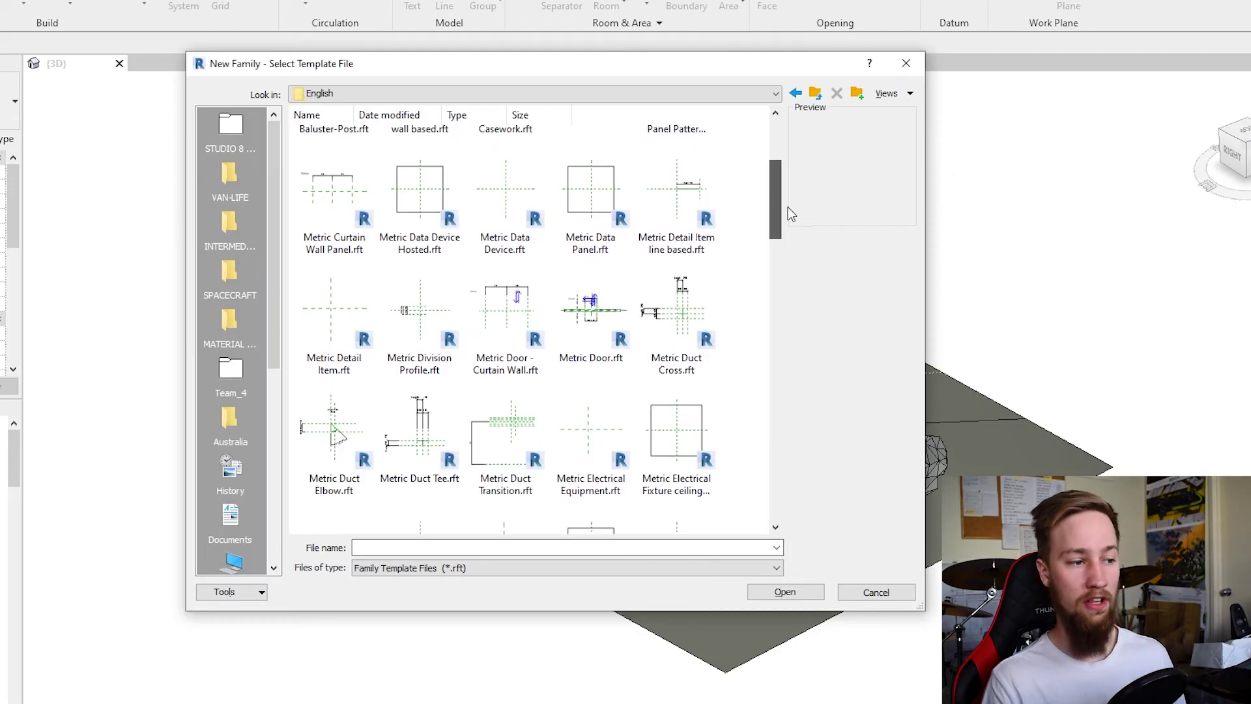
{"action": "scroll", "coordinate": [792, 221], "scroll_direction": "down", "scroll_amount": 2}
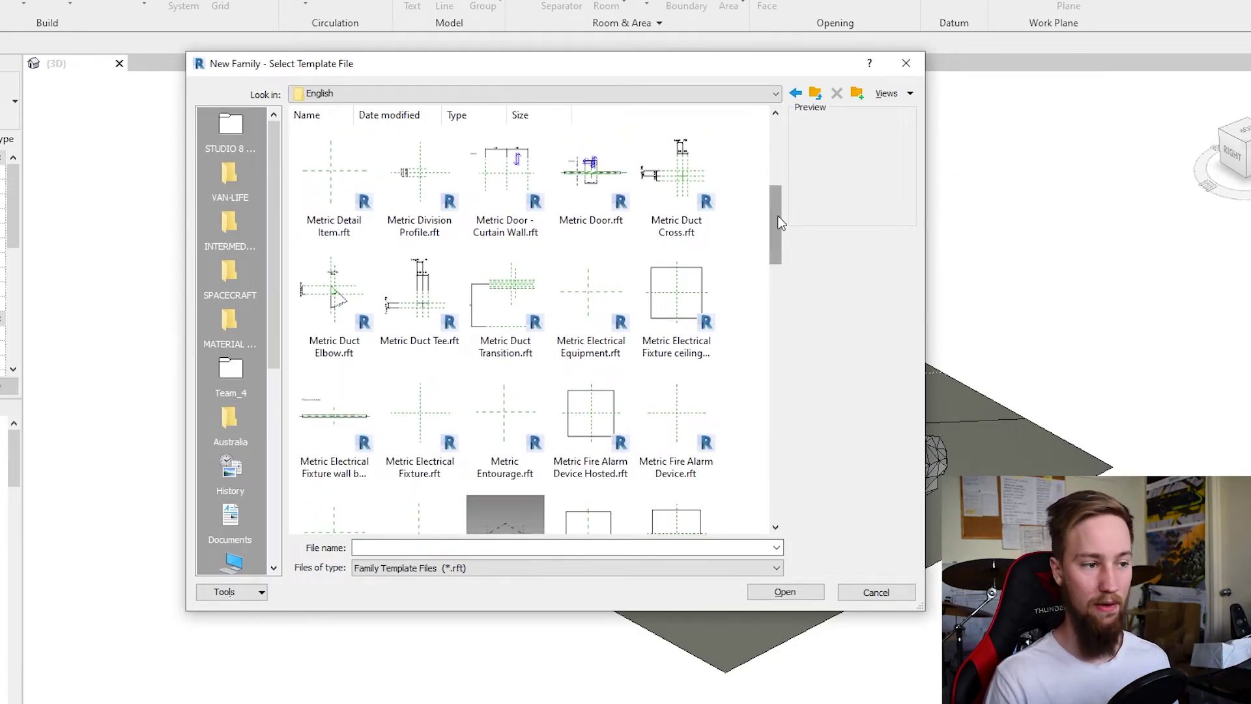
{"action": "left_click_drag", "start_coordinate": [780, 222], "coordinate": [749, 297]}
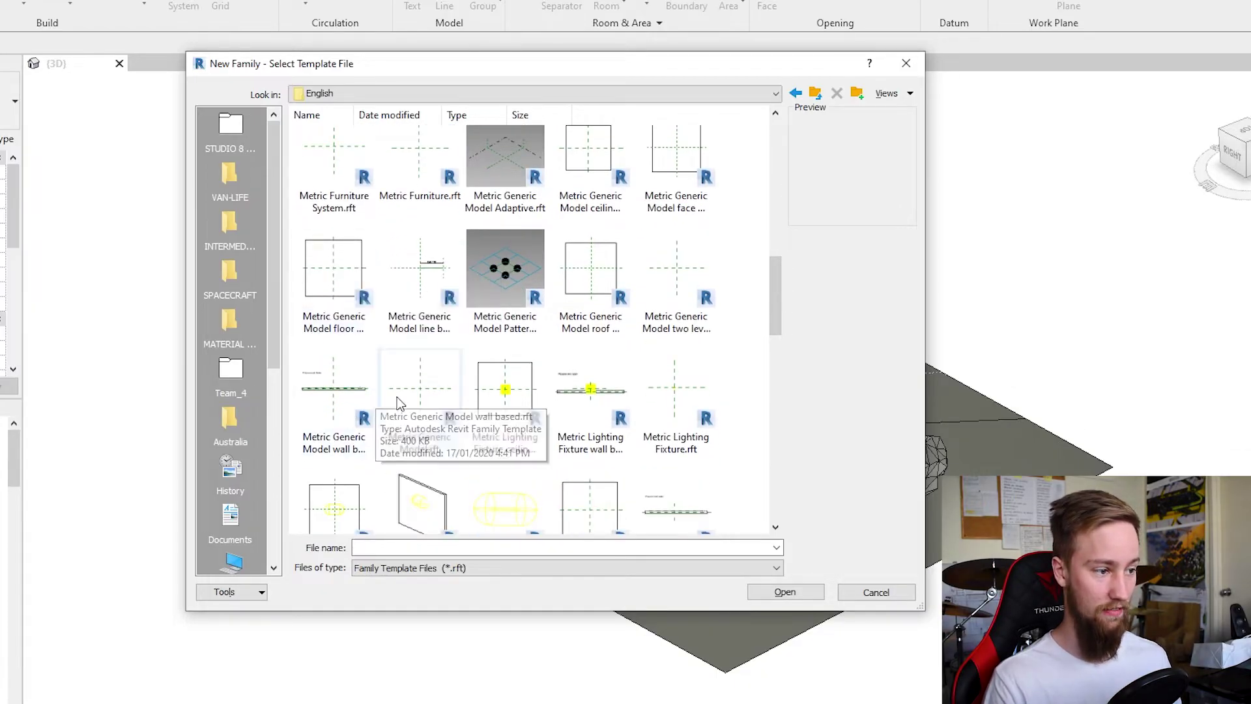
{"action": "left_click", "coordinate": [437, 389]}
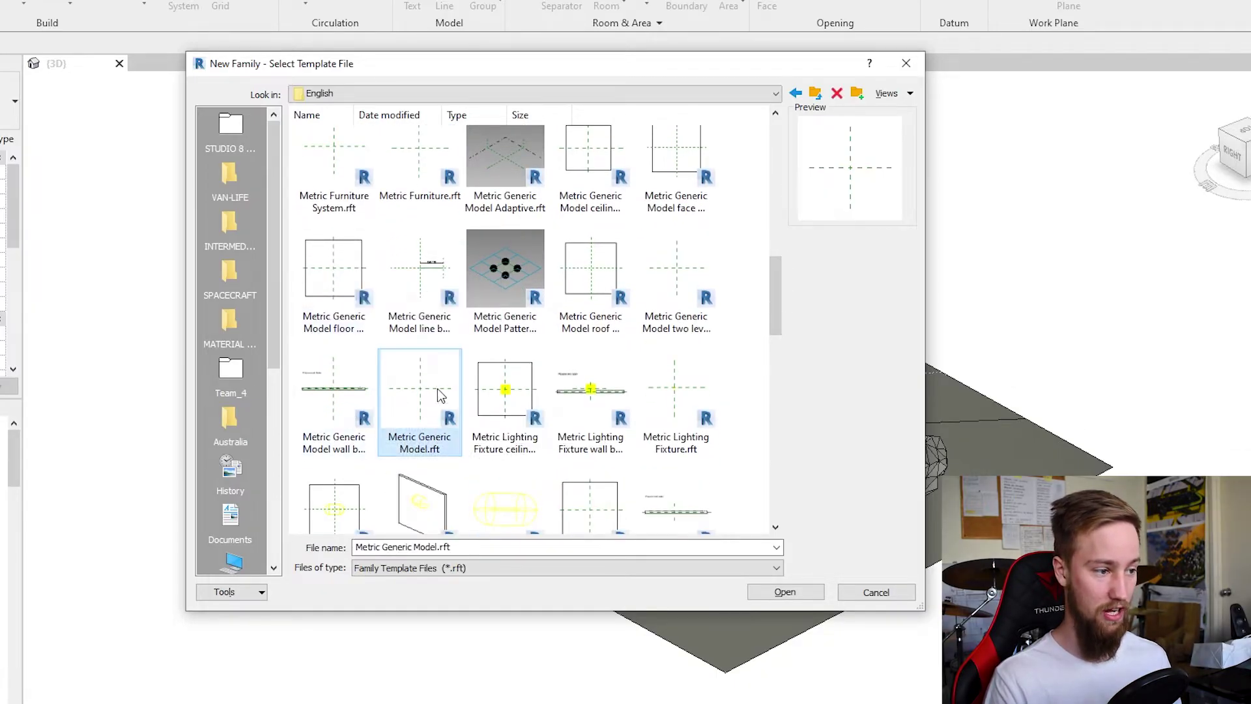
{"action": "double_click", "coordinate": [405, 383]}
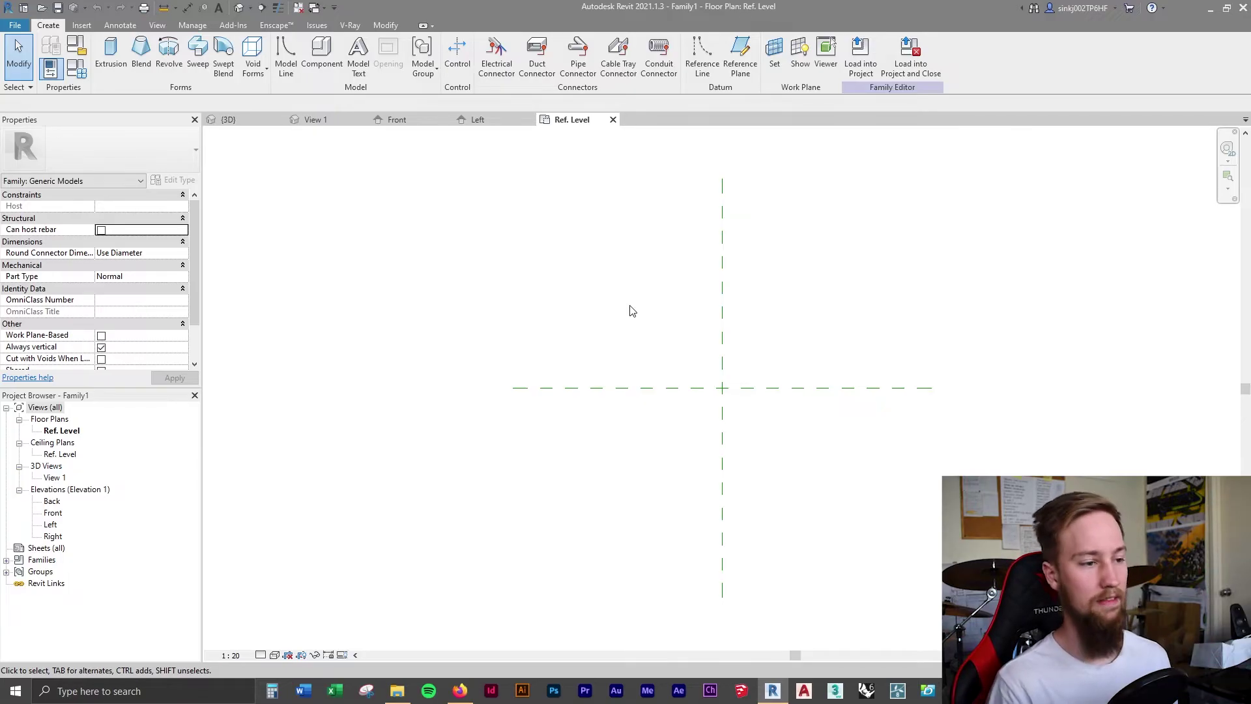
Look through the new family's Left and Front elevations and the 3D view View 1.
{"action": "left_click", "coordinate": [484, 119]}
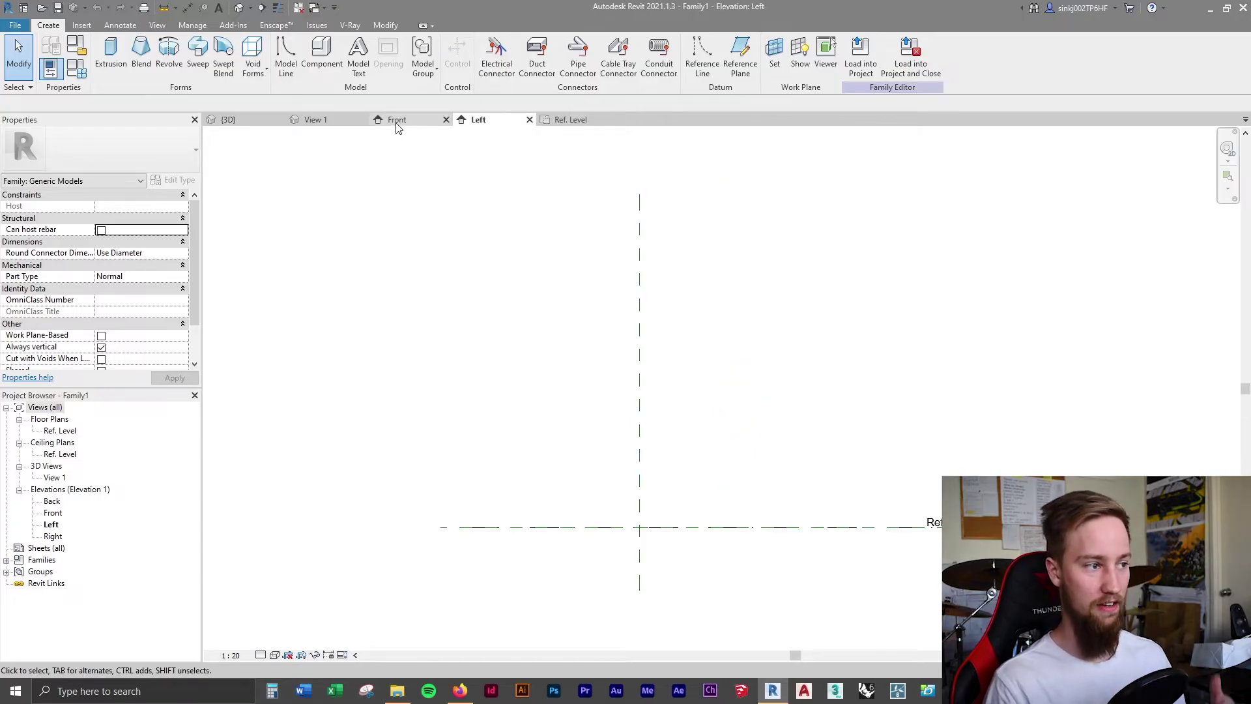
{"action": "left_click", "coordinate": [394, 121]}
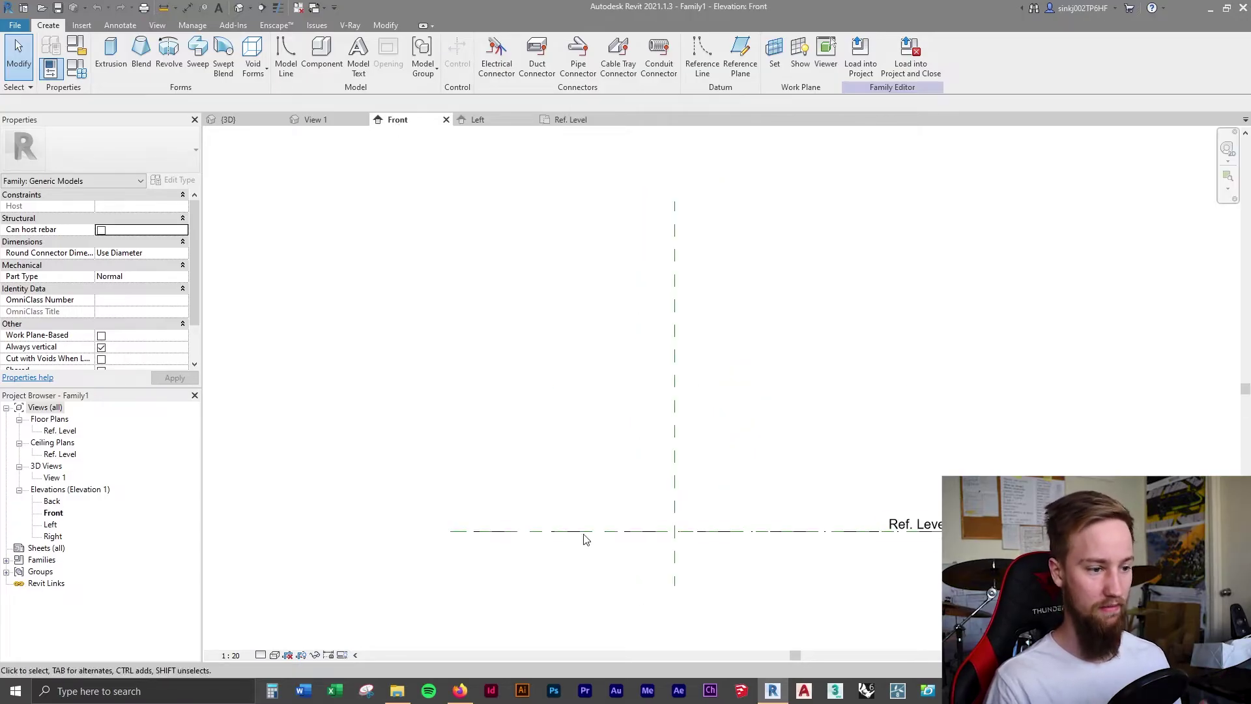
{"action": "left_click", "coordinate": [329, 123]}
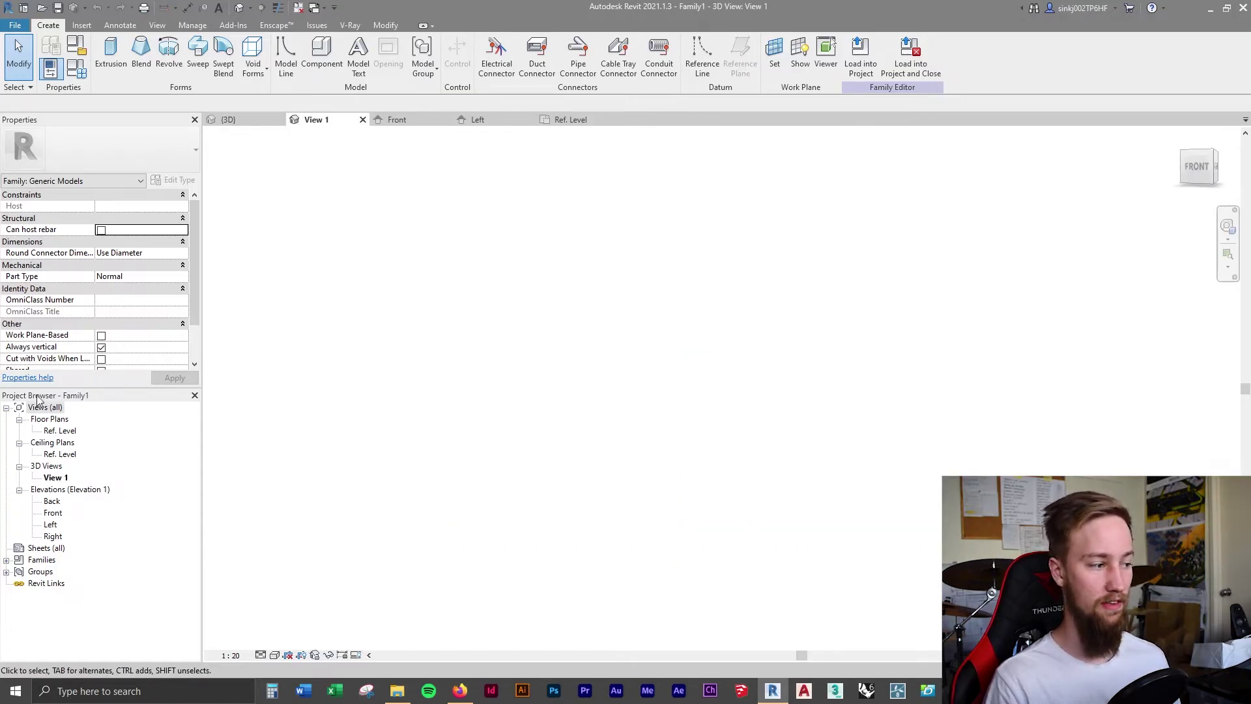
Start an extrusion on the Ref. Level plan and sketch a 1000 x 1000 mm rectangle around the reference plane intersection.
{"action": "left_click", "coordinate": [582, 118]}
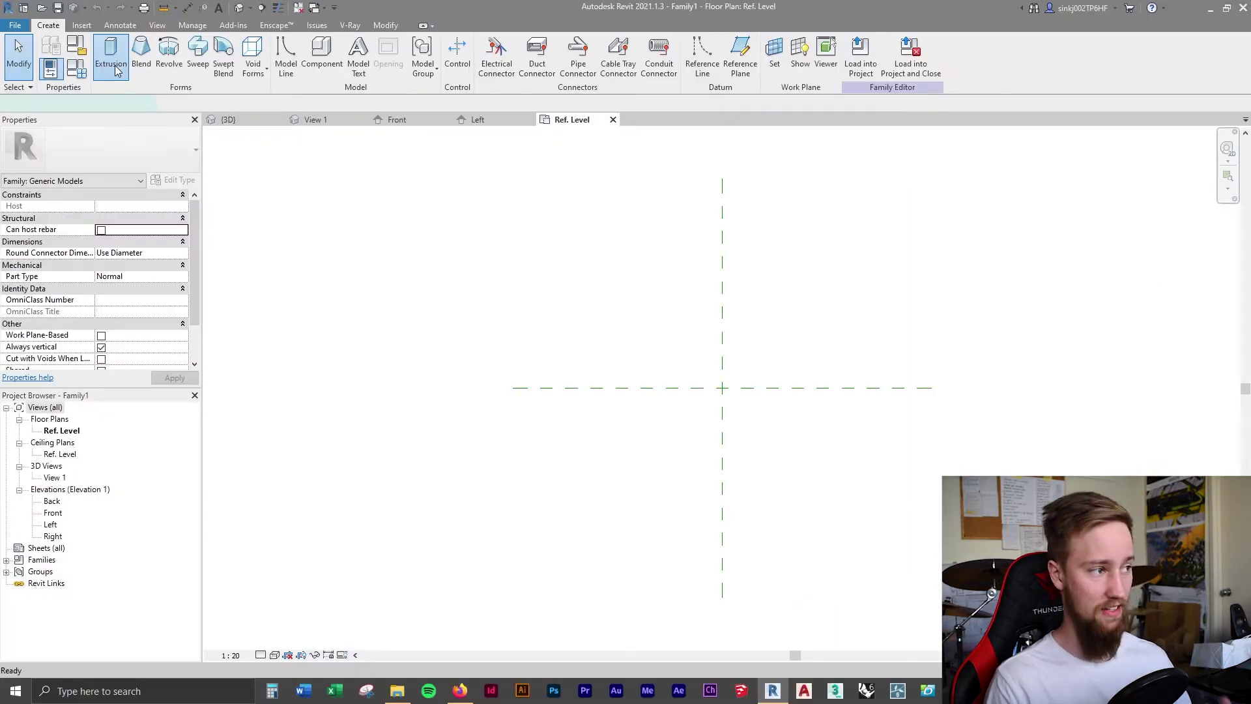
{"action": "left_click", "coordinate": [115, 68]}
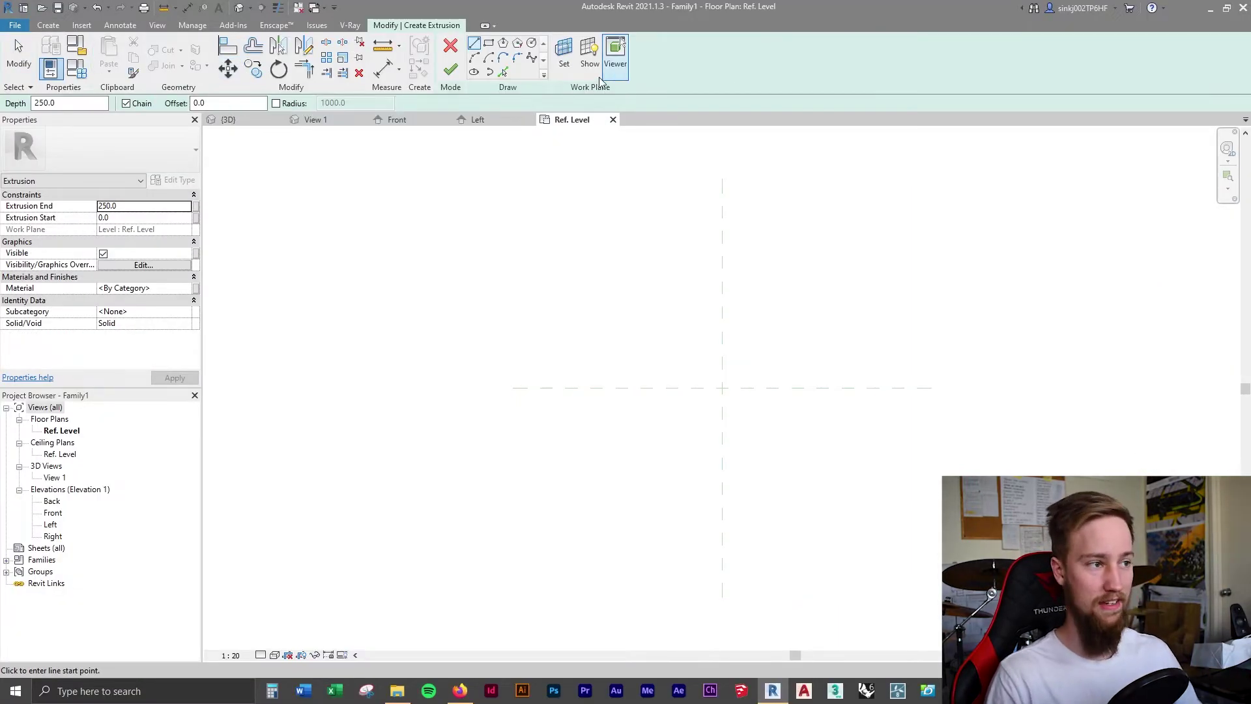
{"action": "left_click", "coordinate": [490, 46]}
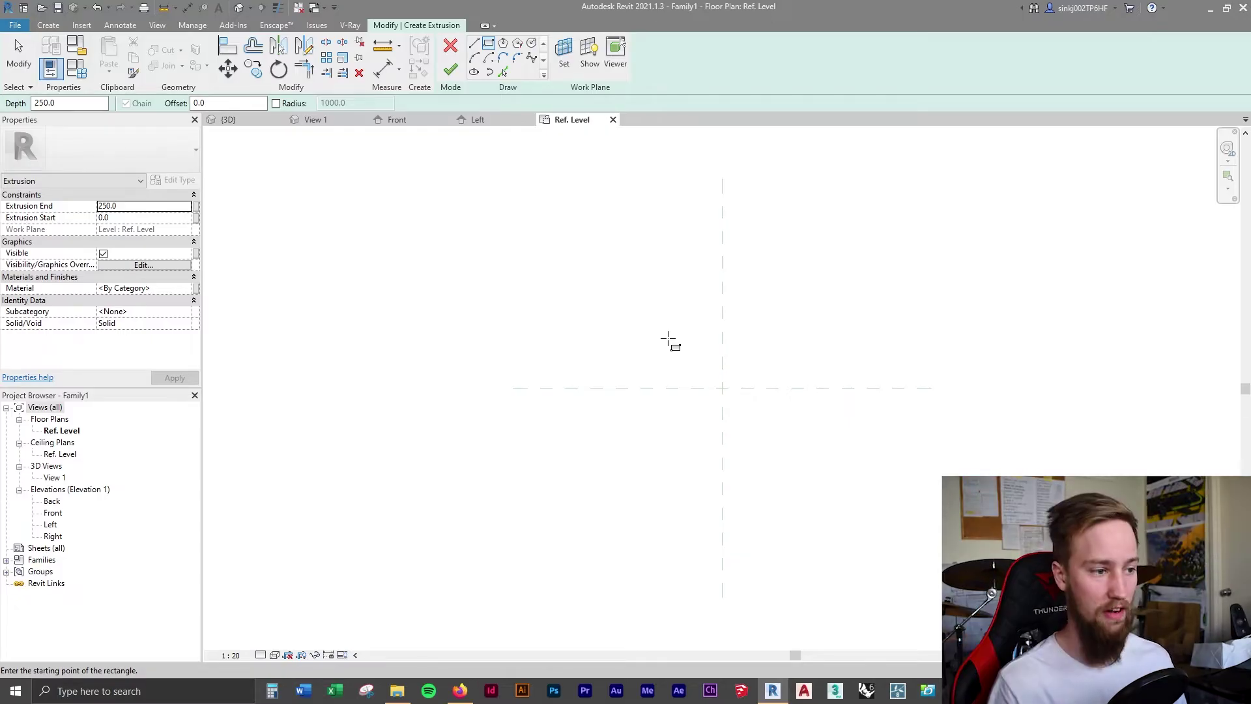
{"action": "left_click", "coordinate": [668, 339]}
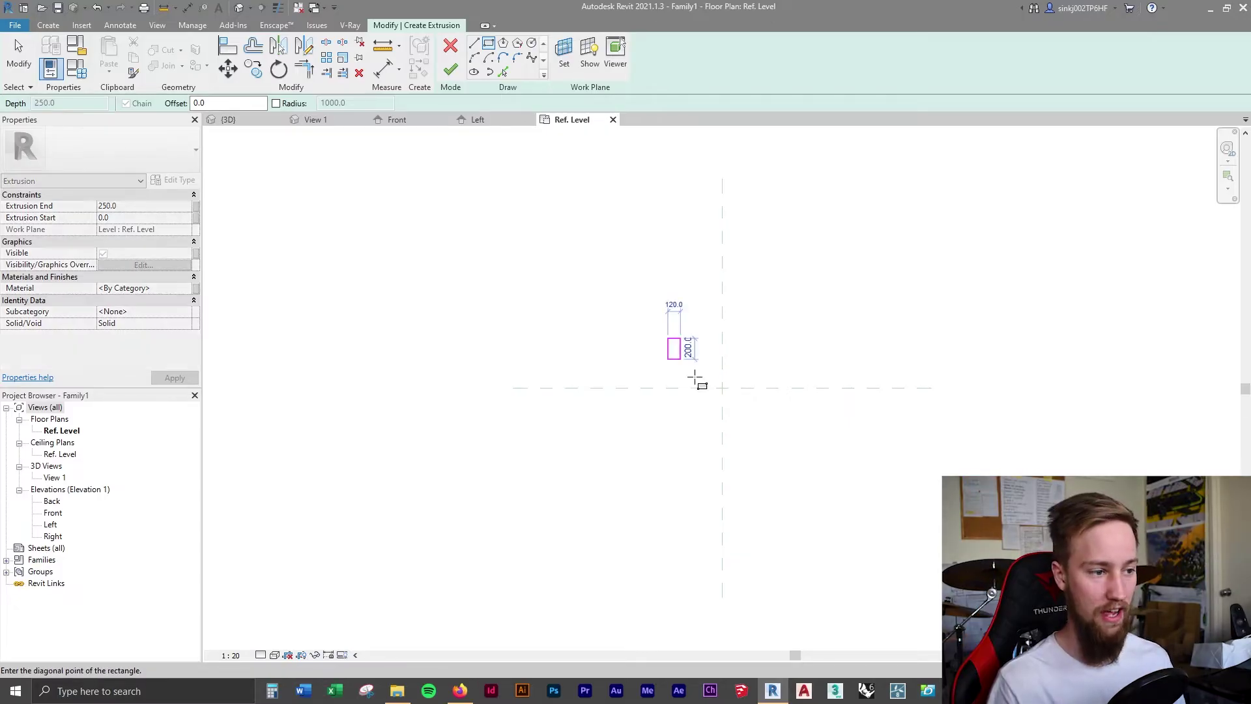
{"action": "left_click", "coordinate": [774, 444]}
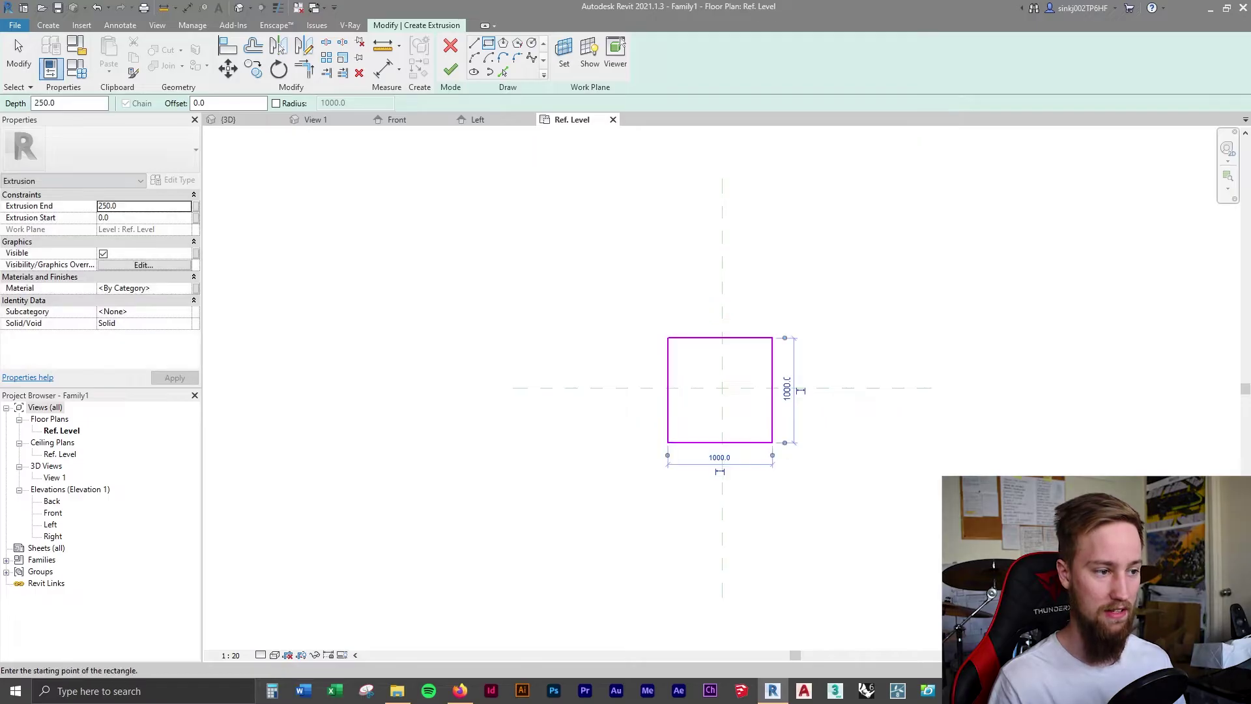
{"action": "key", "text": "Escape"}
{"action": "key", "text": "Escape"}
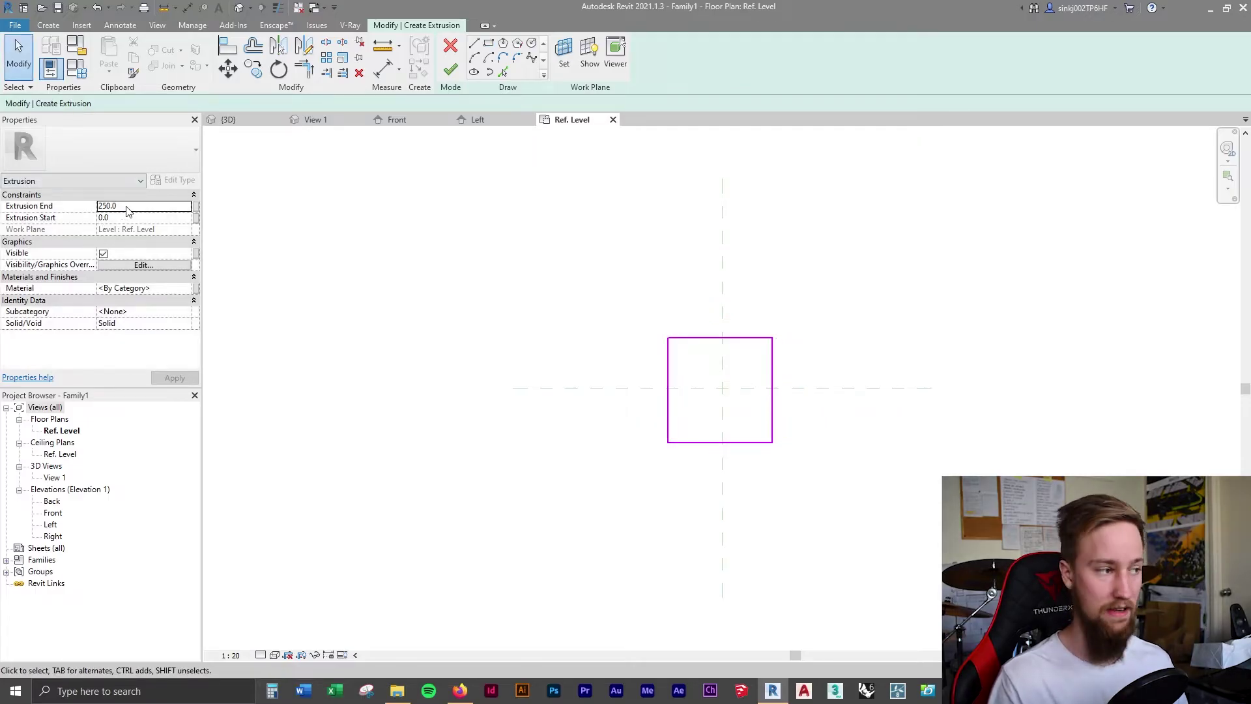
Set the extrusion end to 1000 mm and finish the extrusion in the default 3D view.
{"action": "double_click", "coordinate": [128, 208]}
{"action": "type", "text": "100"}
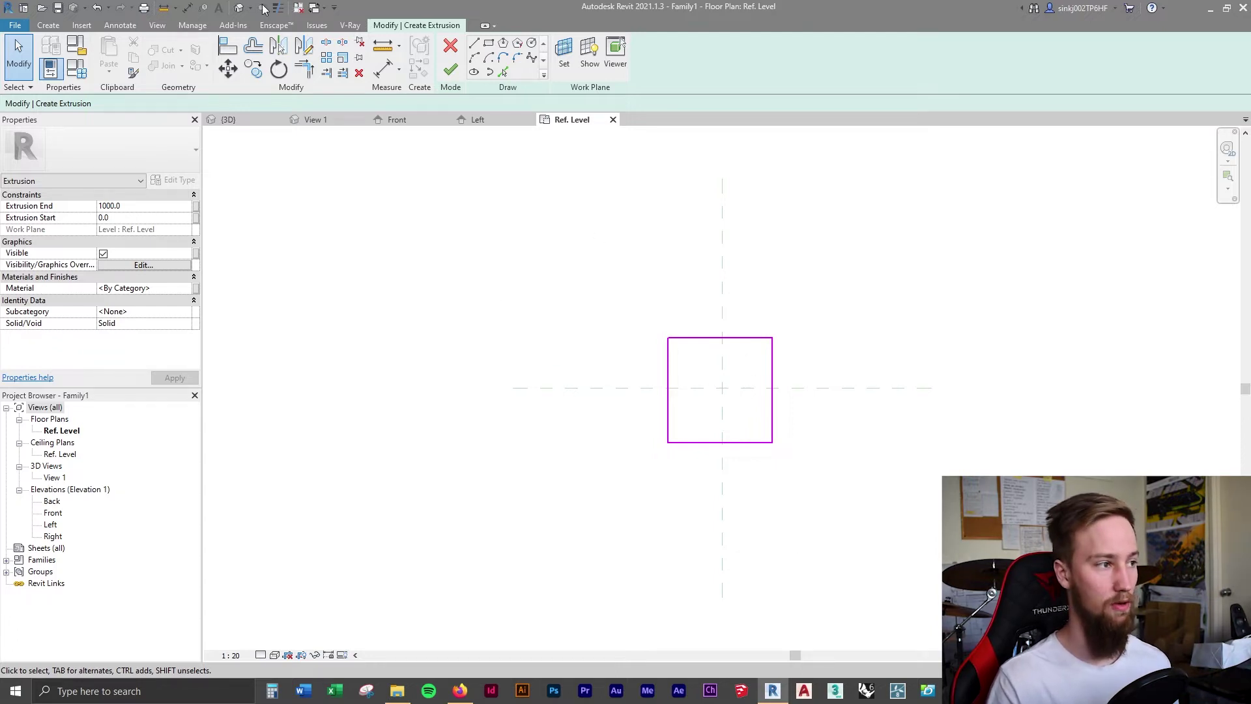
{"action": "left_click", "coordinate": [236, 11]}
{"action": "scroll", "coordinate": [735, 293], "scroll_direction": "down", "scroll_amount": 3}
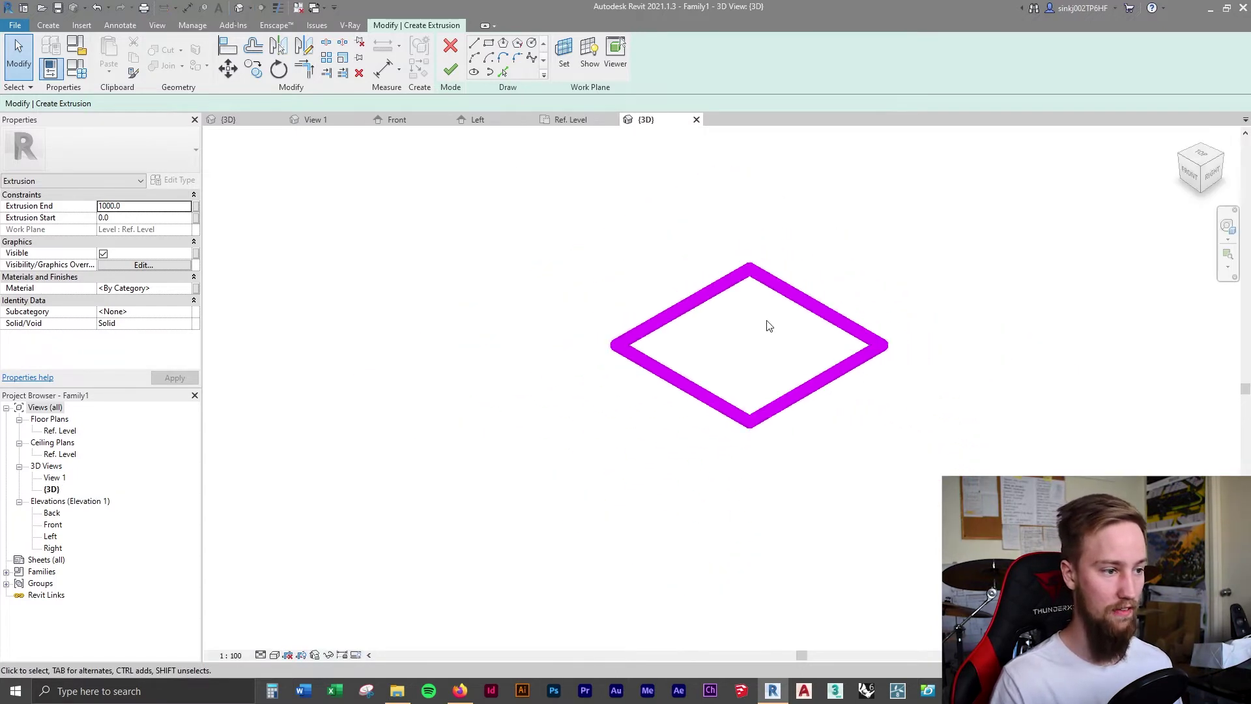
{"action": "middle_click_drag", "start_coordinate": [768, 327], "coordinate": [730, 399]}
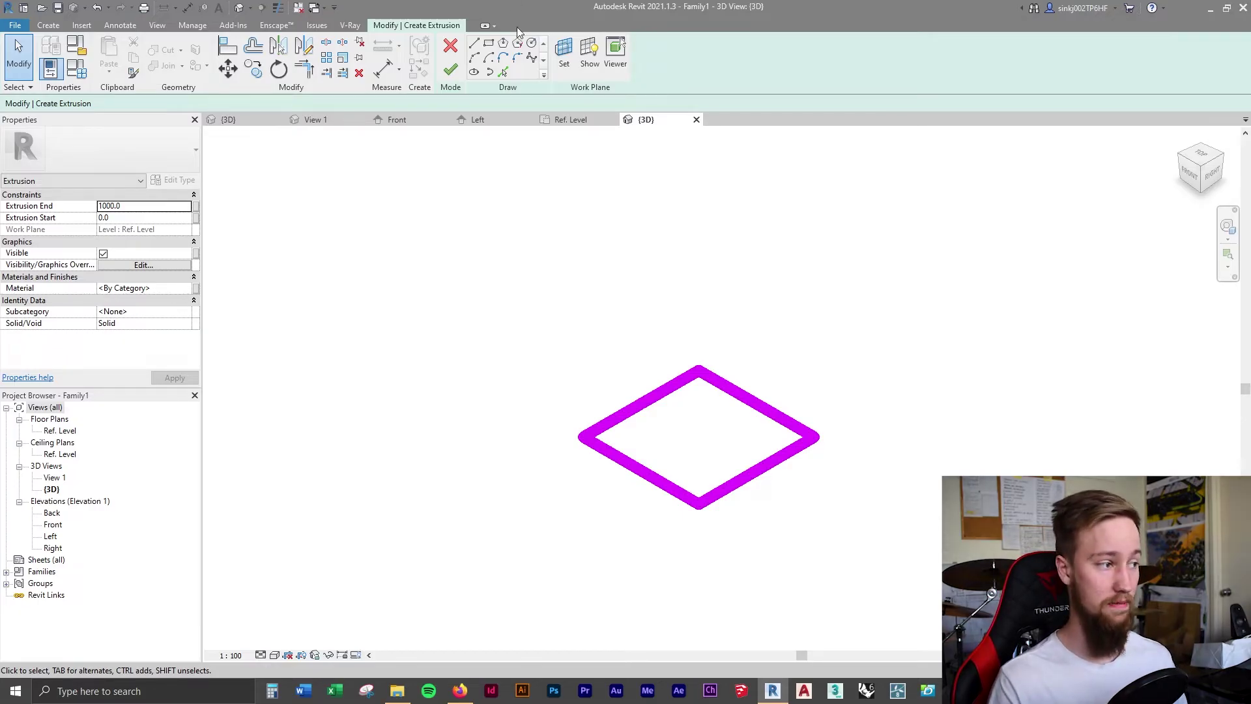
{"action": "left_click", "coordinate": [451, 70]}
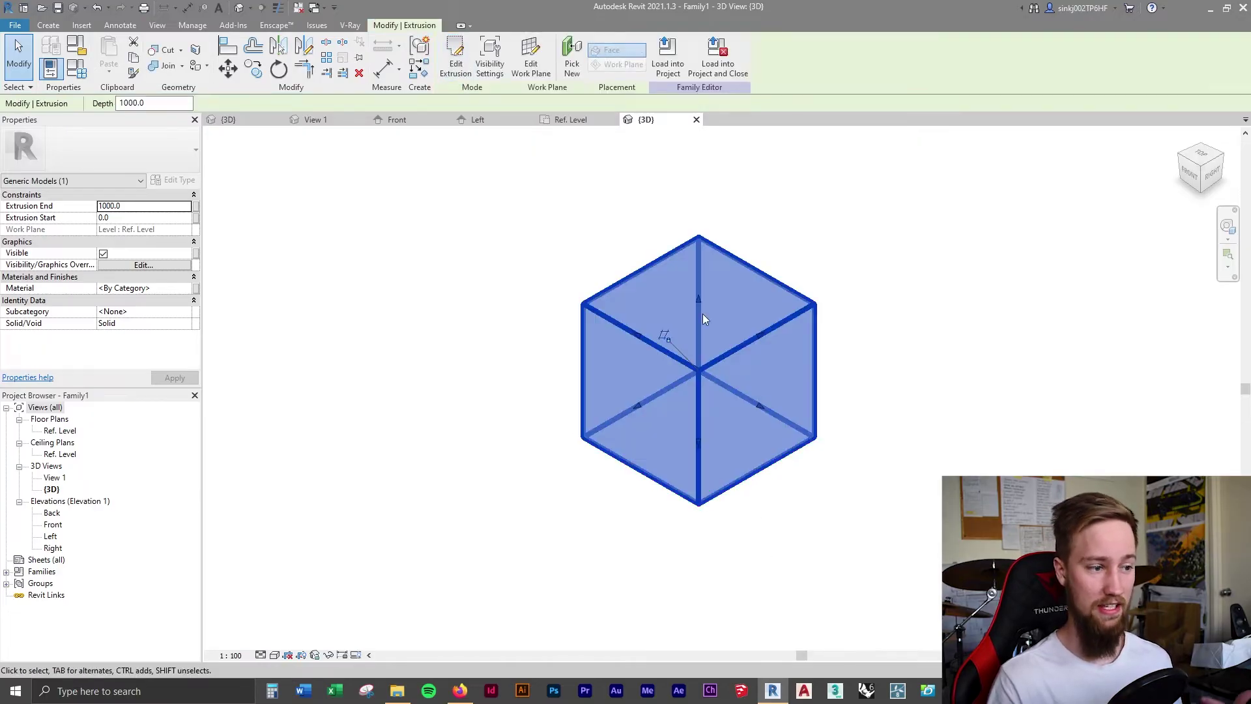
Stretch the cube freehand in 3D by its side and top faces into a larger box about 3880 mm high.
{"action": "left_click", "coordinate": [894, 472]}
{"action": "middle_click_drag", "start_coordinate": [888, 472], "coordinate": [733, 401], "text": "shift"}
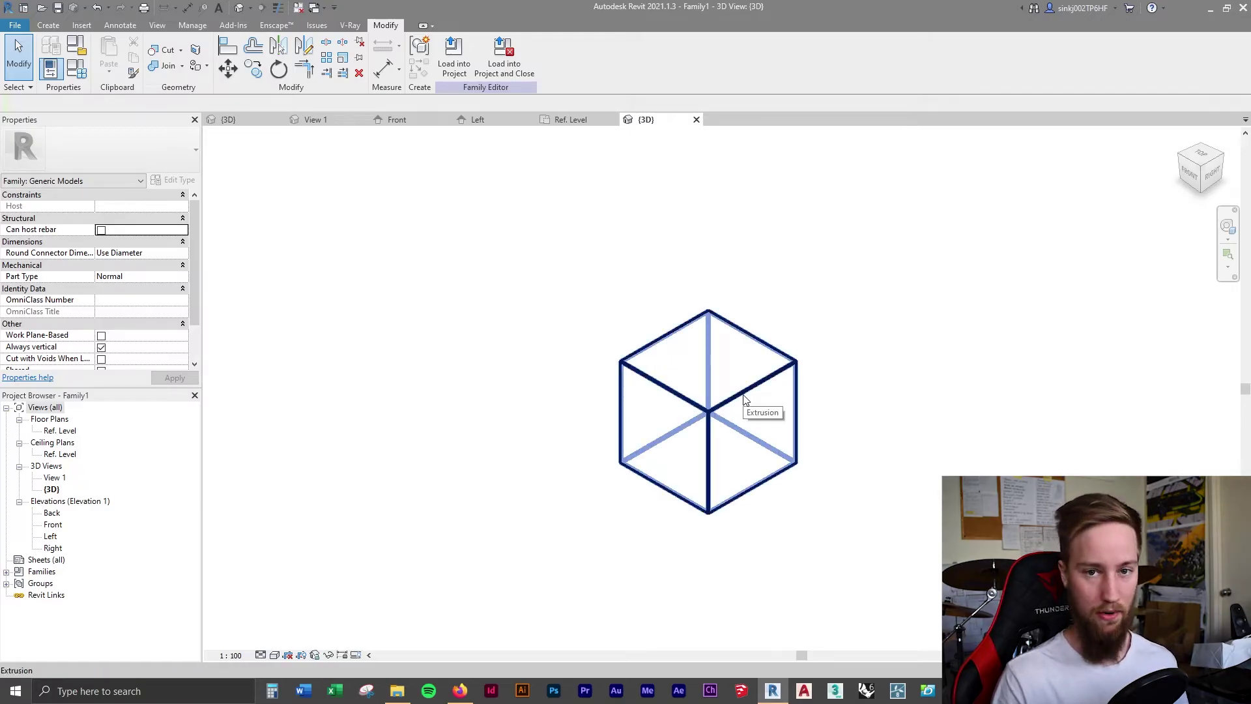
{"action": "left_click", "coordinate": [745, 399]}
{"action": "middle_click_drag", "start_coordinate": [839, 377], "coordinate": [871, 443], "text": "shift"}
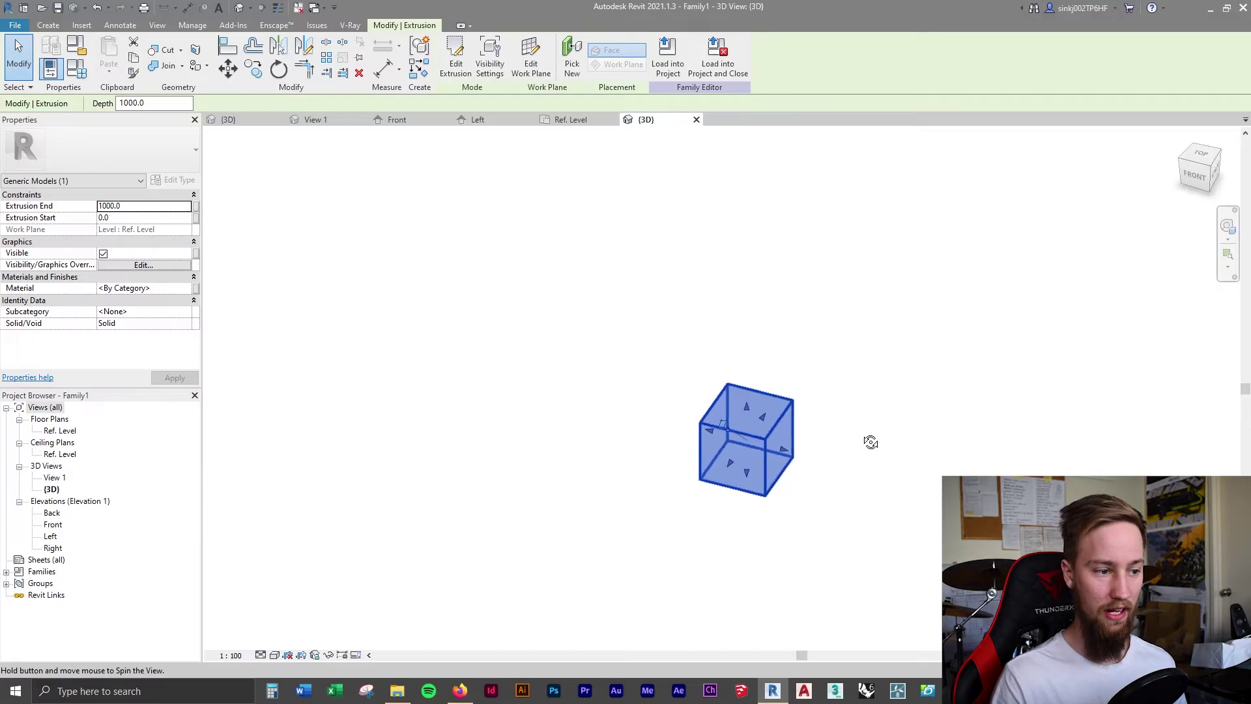
{"action": "left_click_drag", "start_coordinate": [784, 449], "coordinate": [960, 502]}
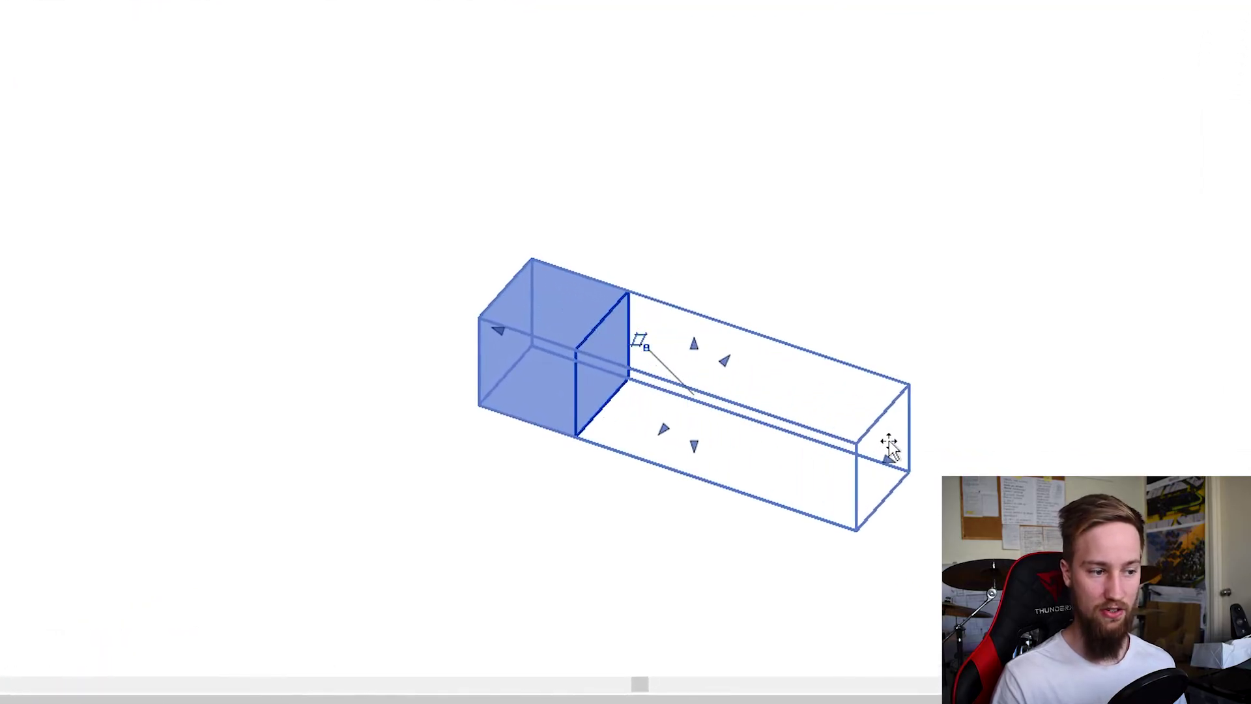
{"action": "left_click_drag", "start_coordinate": [891, 446], "coordinate": [891, 447]}
{"action": "left_click_drag", "start_coordinate": [694, 346], "coordinate": [717, 93]}
{"action": "left_click_drag", "start_coordinate": [665, 305], "coordinate": [590, 362]}
{"action": "left_click", "coordinate": [969, 246]}
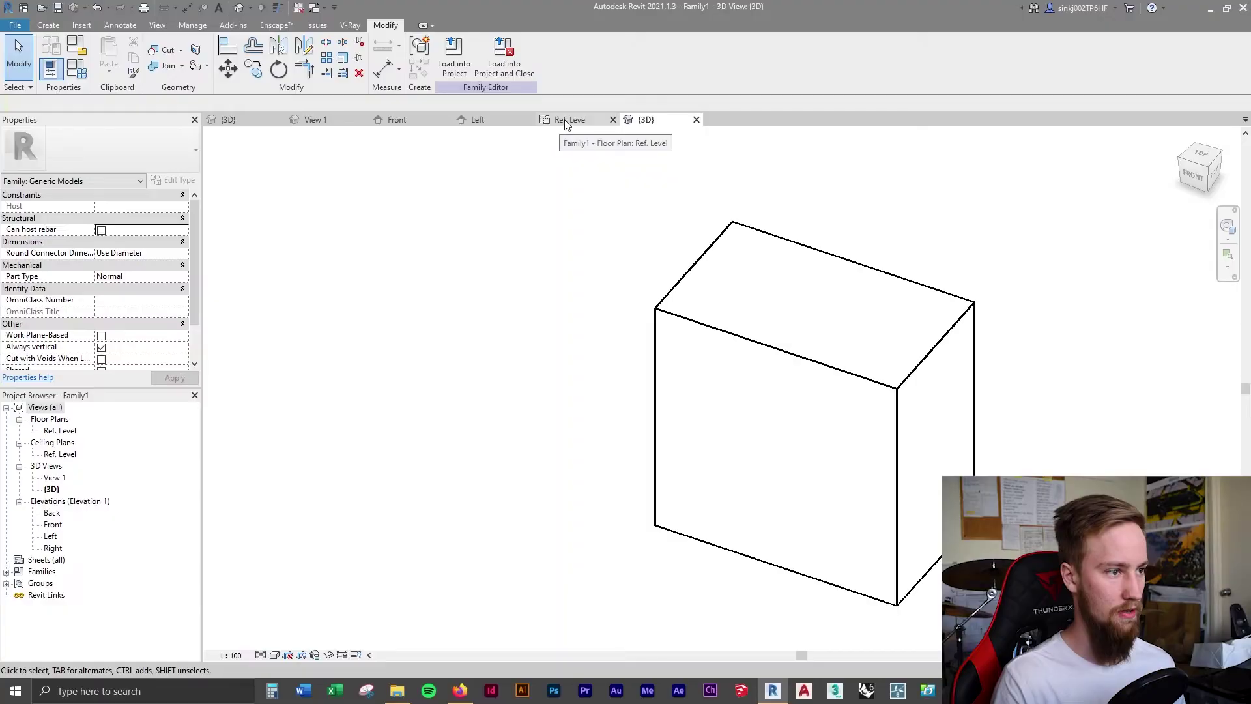
On the Ref. Level plan, move the extruded box so its upper-left corner sits on the reference plane intersection.
{"action": "left_click", "coordinate": [565, 124]}
{"action": "scroll", "coordinate": [843, 425], "scroll_direction": "down", "scroll_amount": 2}
{"action": "middle_click_drag", "start_coordinate": [844, 425], "coordinate": [573, 398]}
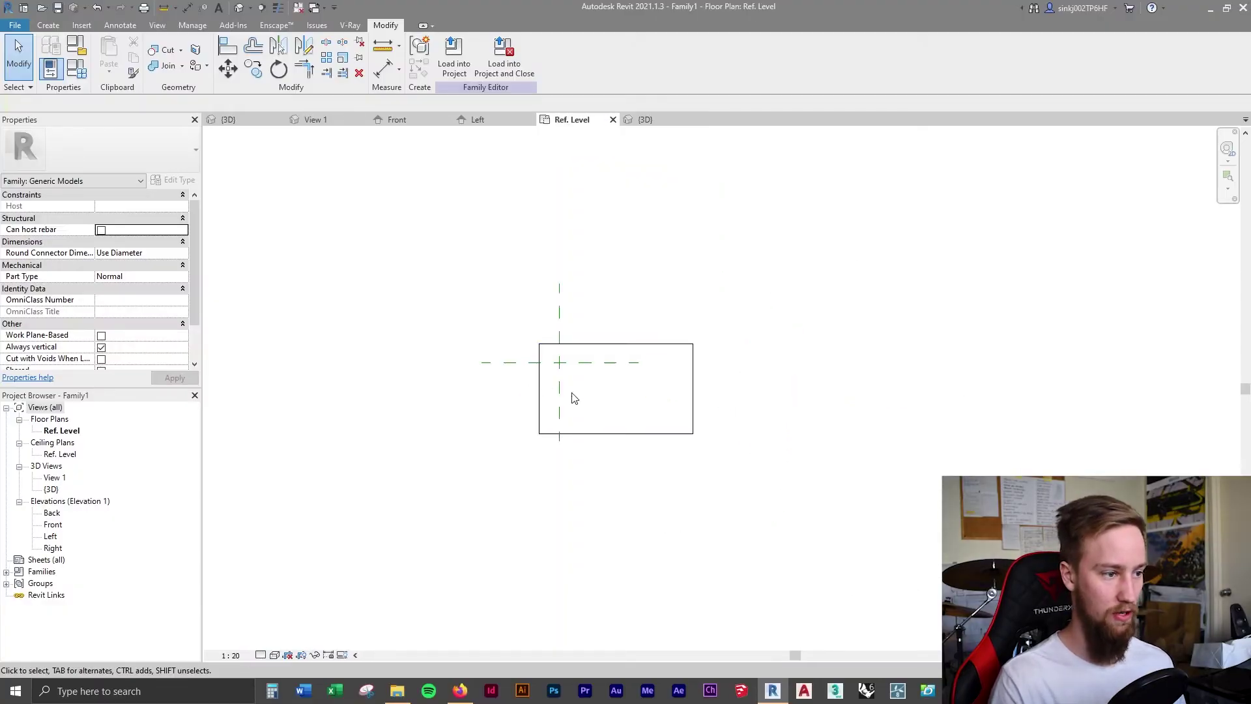
{"action": "scroll", "coordinate": [565, 369], "scroll_direction": "up", "scroll_amount": 3}
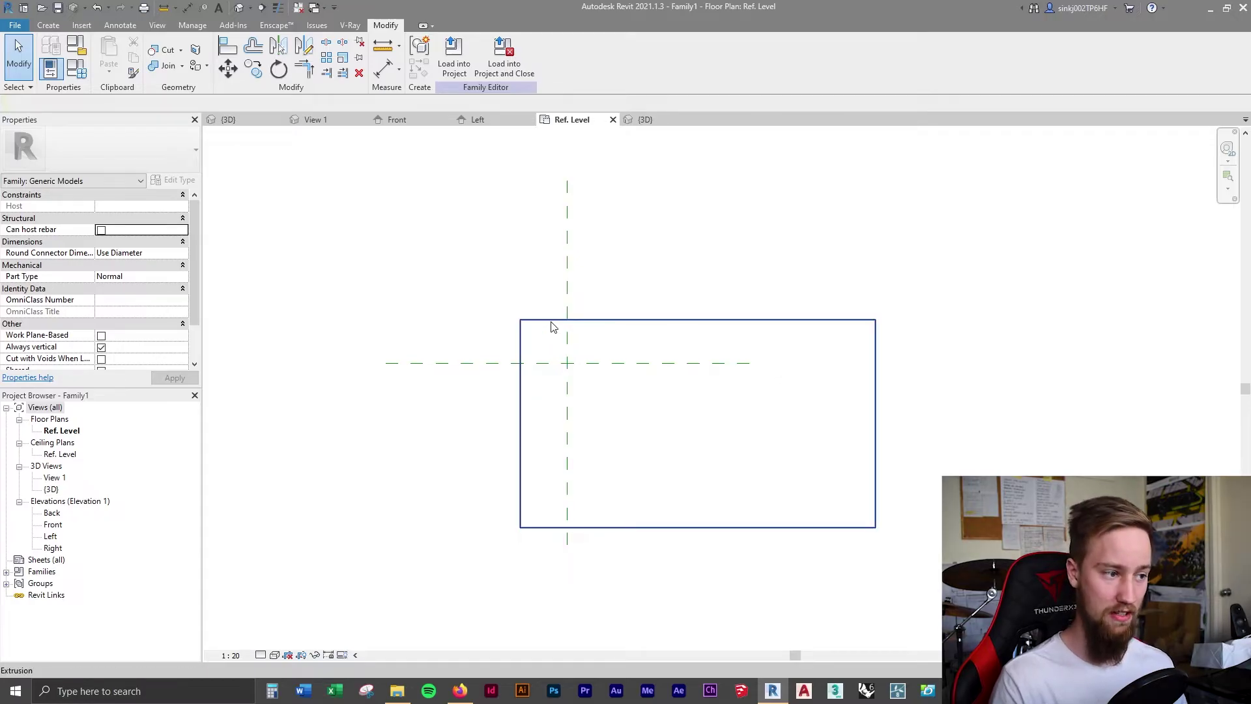
{"action": "left_click", "coordinate": [577, 333]}
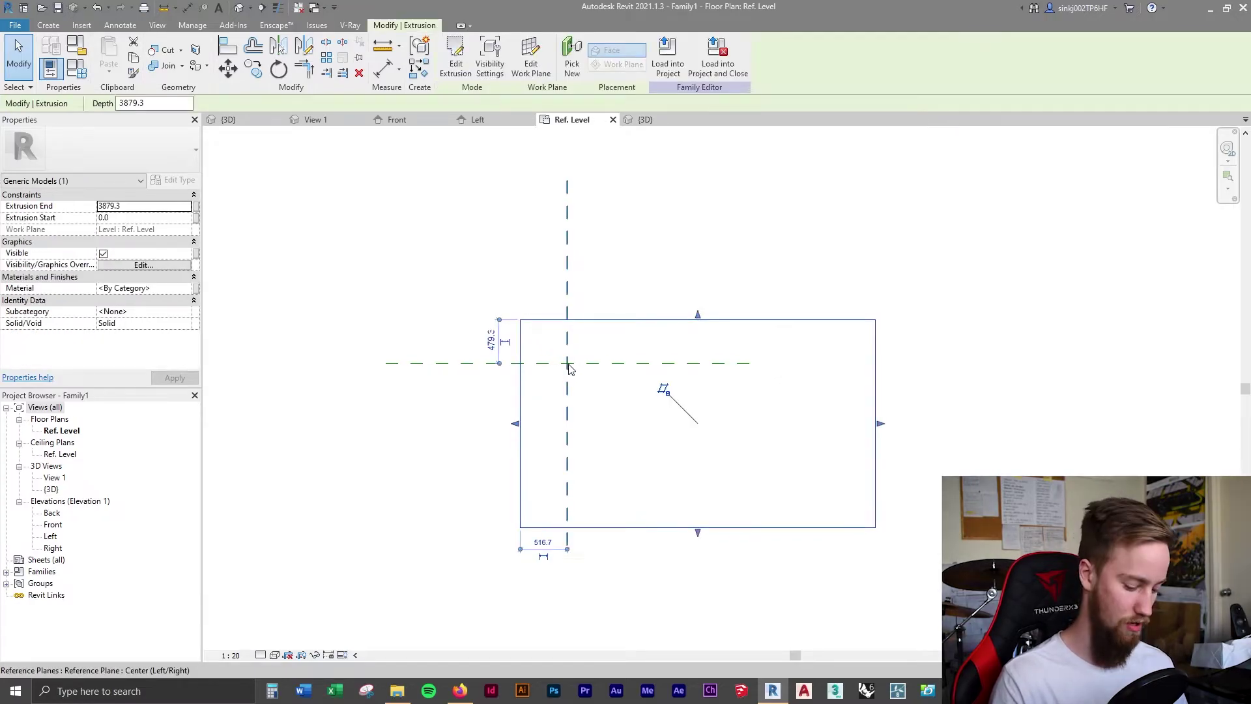
{"action": "key", "text": "m"}
{"action": "key", "text": "v"}
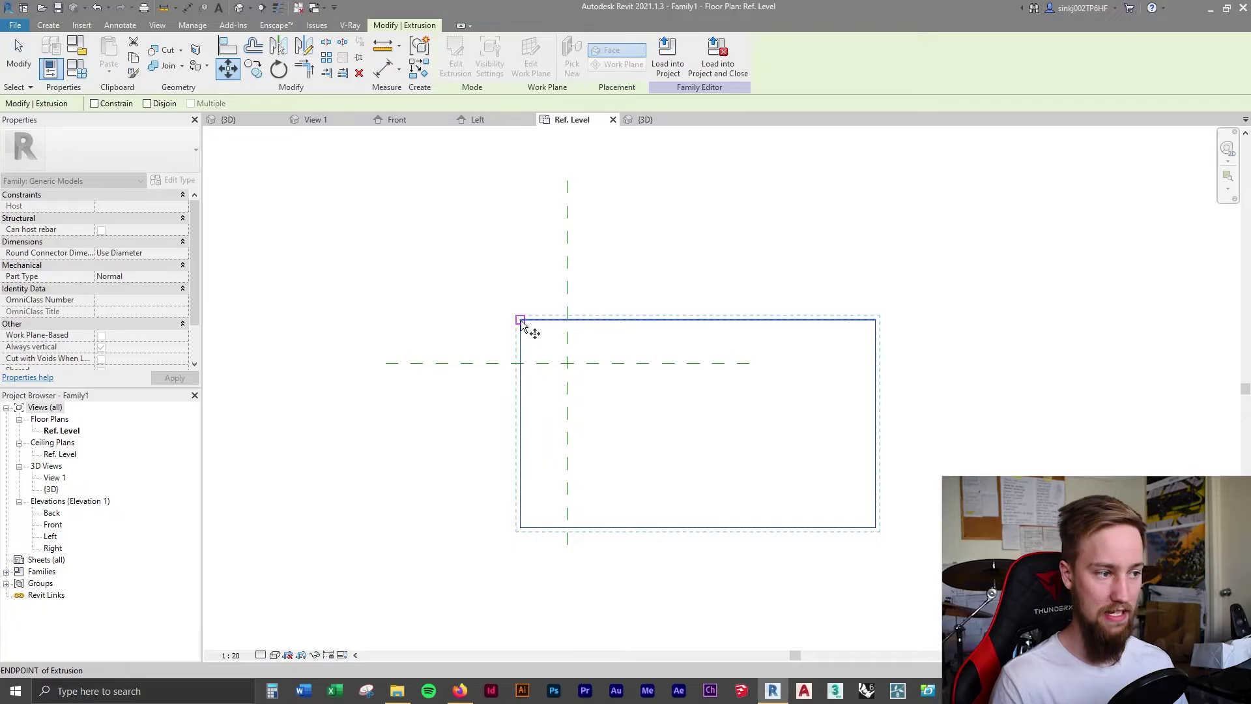
{"action": "left_click", "coordinate": [521, 321]}
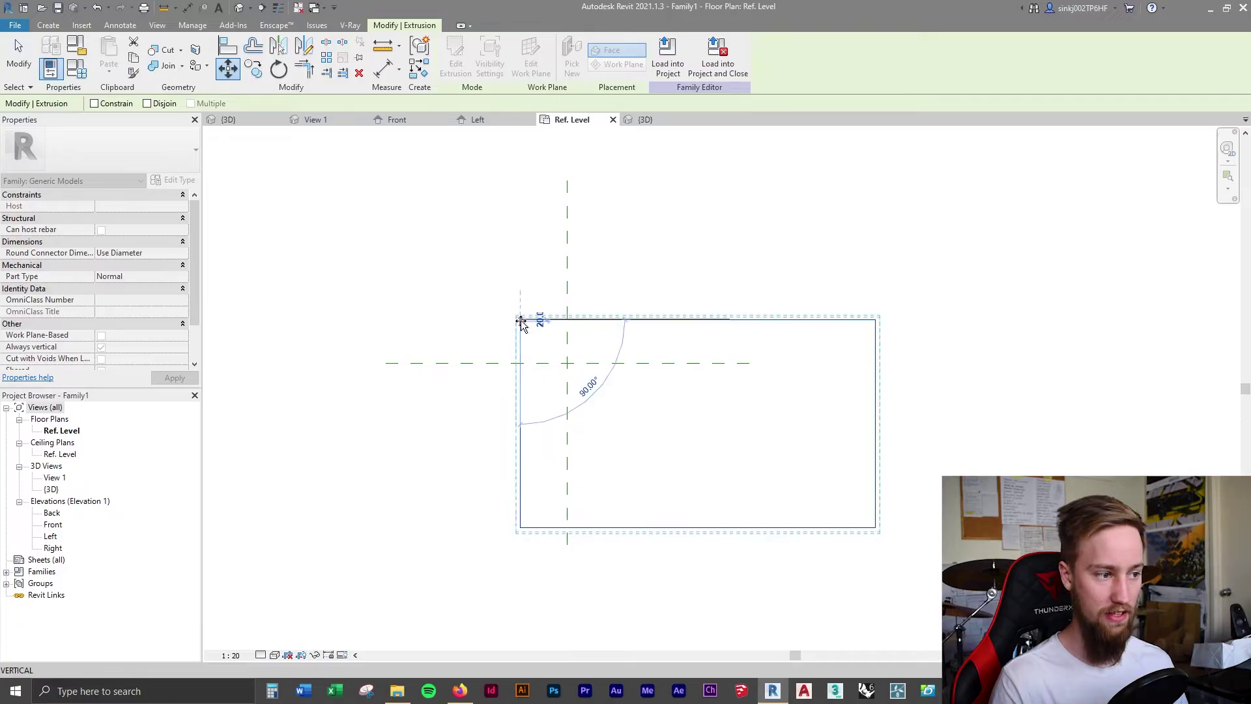
{"action": "left_click", "coordinate": [568, 363]}
{"action": "key", "text": "Escape"}
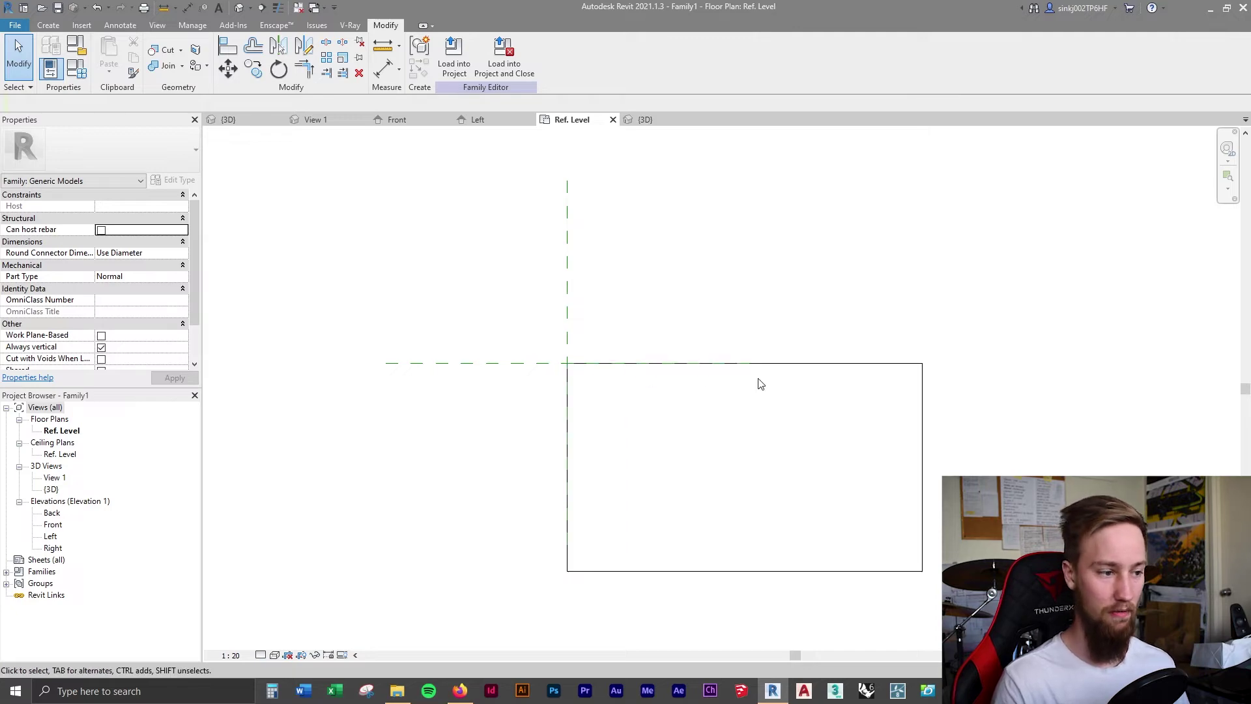
{"action": "scroll", "coordinate": [626, 395], "scroll_direction": "down", "scroll_amount": 3}
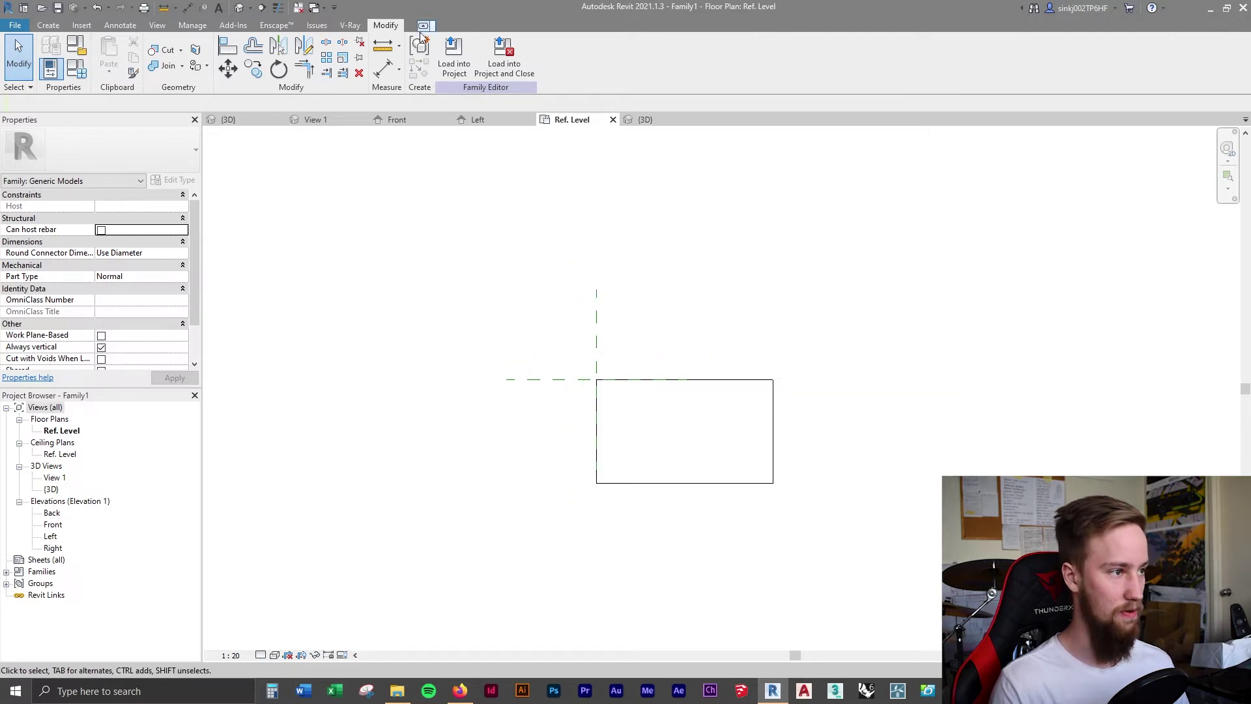
Start a blend and sketch its base boundary as a circle of 1000 mm radius to the right of the box.
{"action": "left_click", "coordinate": [49, 26]}
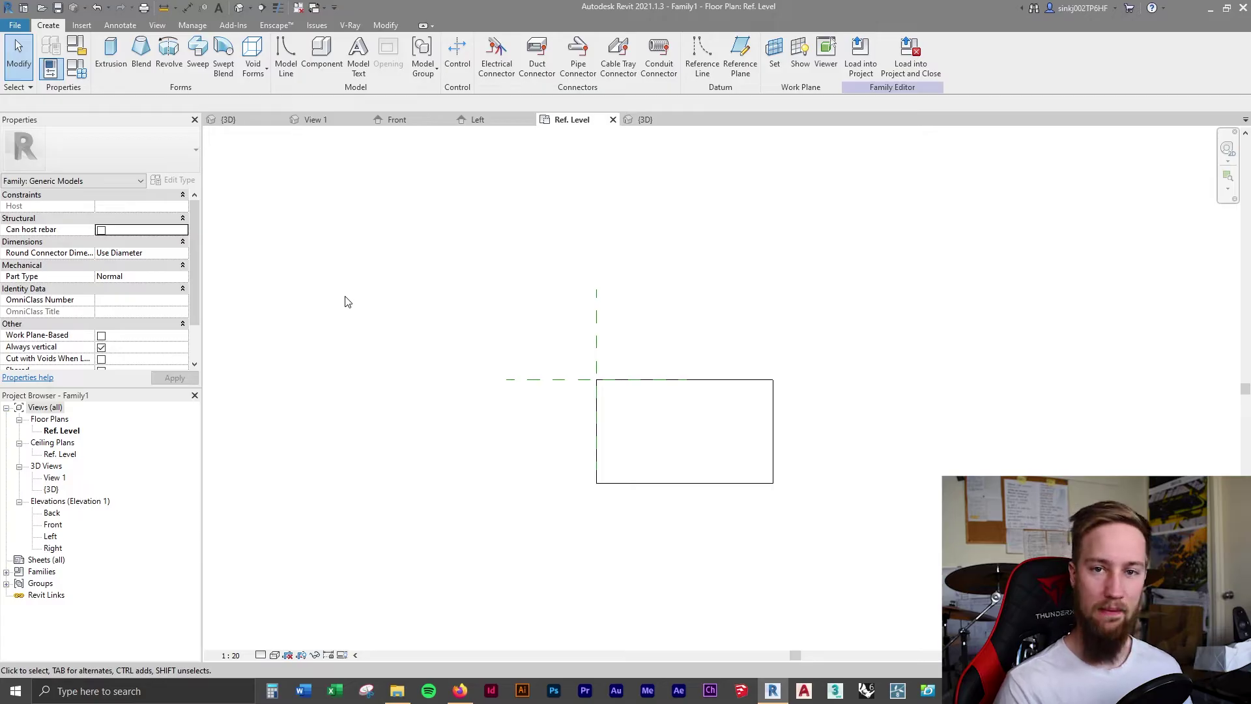
{"action": "left_click", "coordinate": [142, 73]}
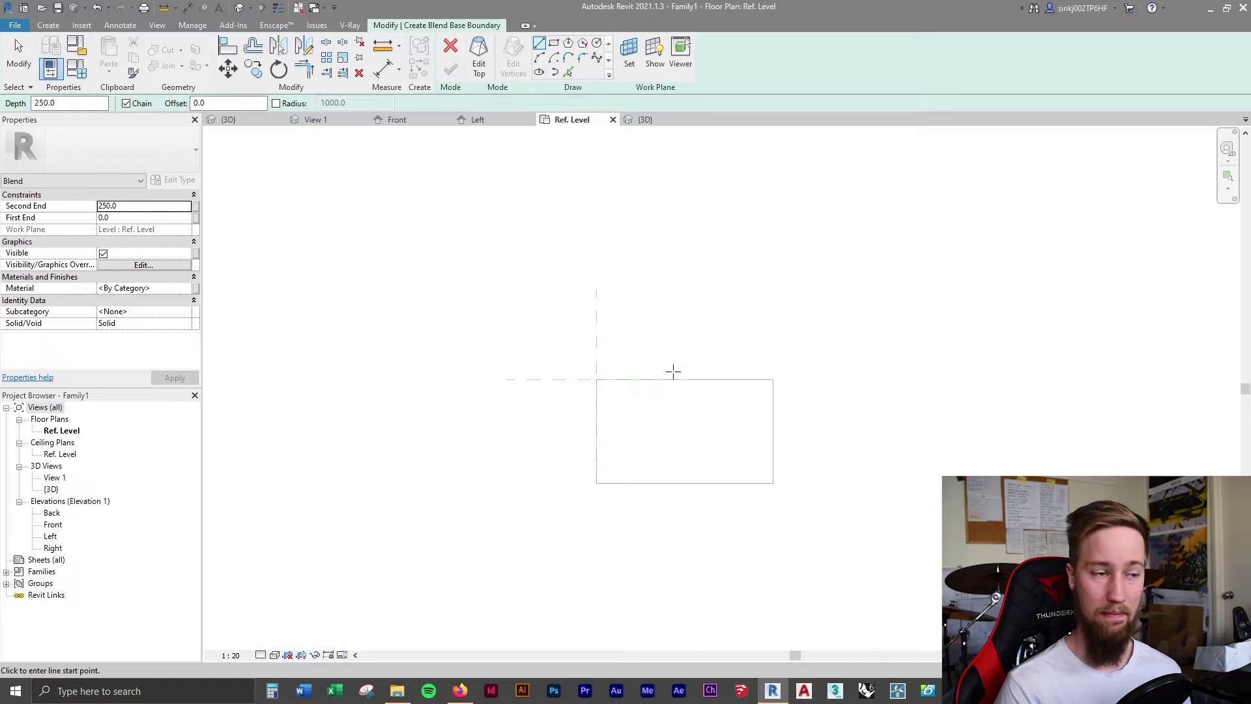
{"action": "left_click", "coordinate": [597, 44]}
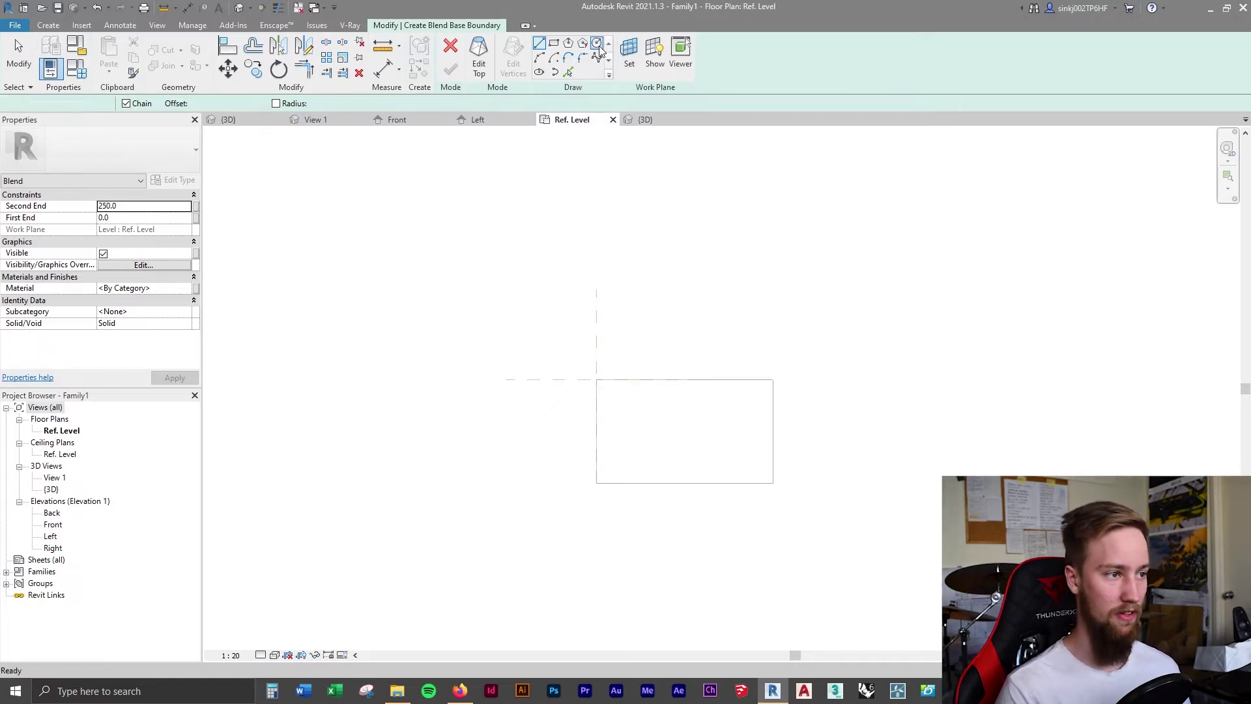
{"action": "left_click", "coordinate": [884, 436]}
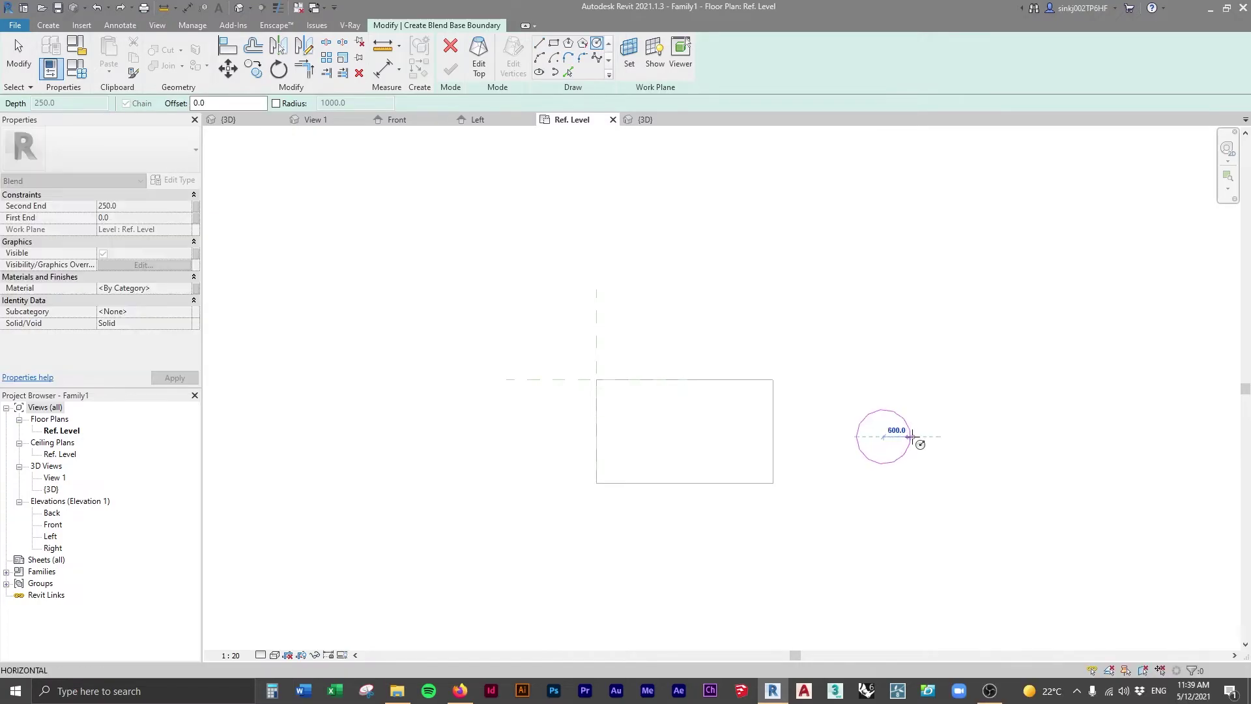
{"action": "left_click", "coordinate": [929, 437]}
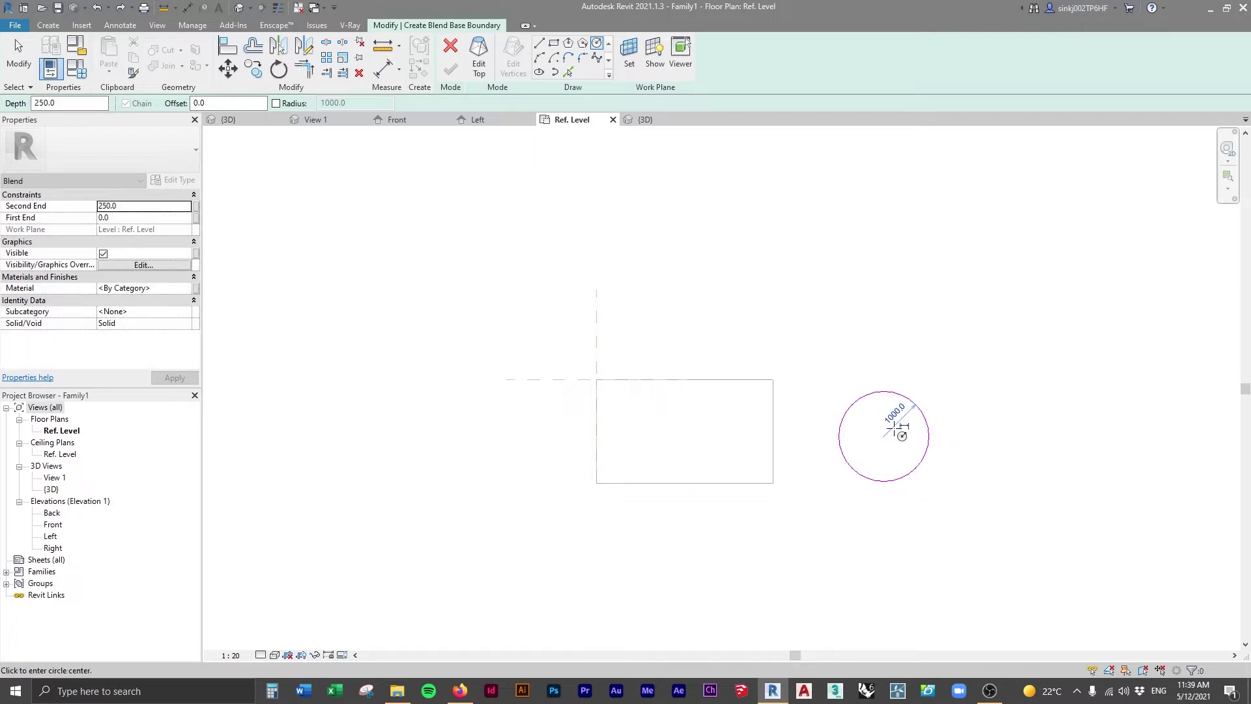
{"action": "key", "text": "Escape"}
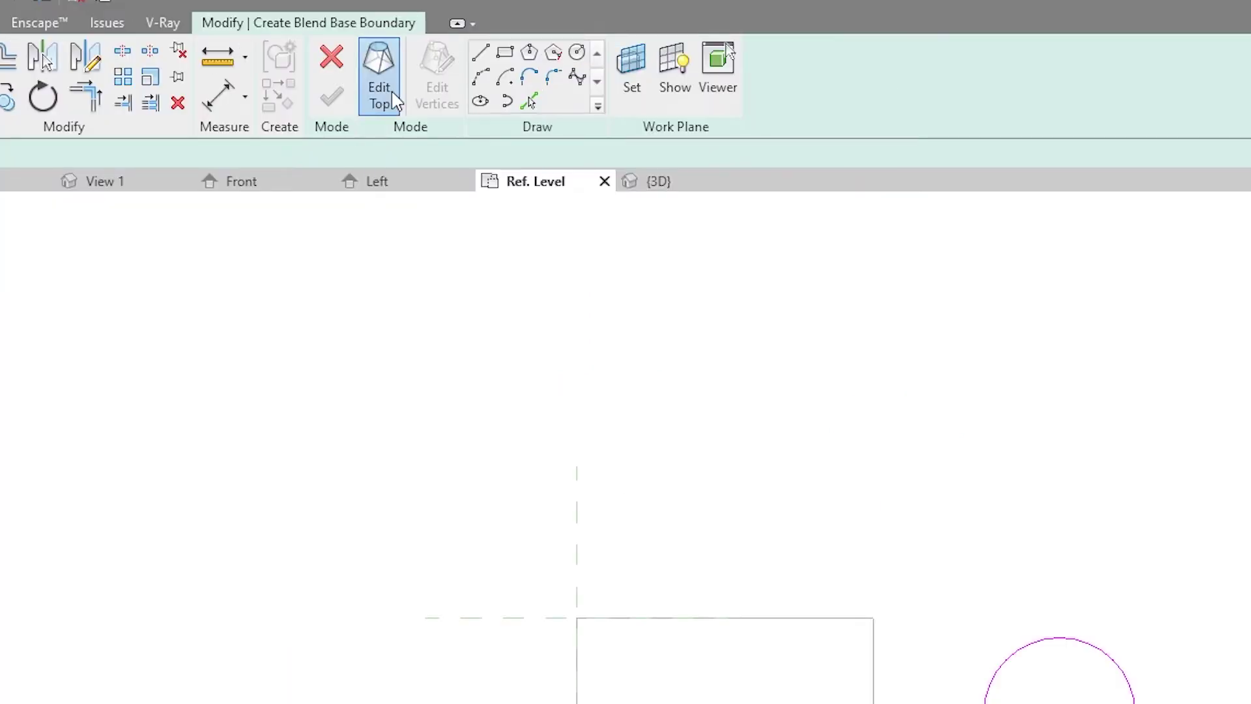
Sketch the blend's top boundary as a rectangle of about 2500 x 2200 mm around the base circle.
{"action": "left_click", "coordinate": [391, 92]}
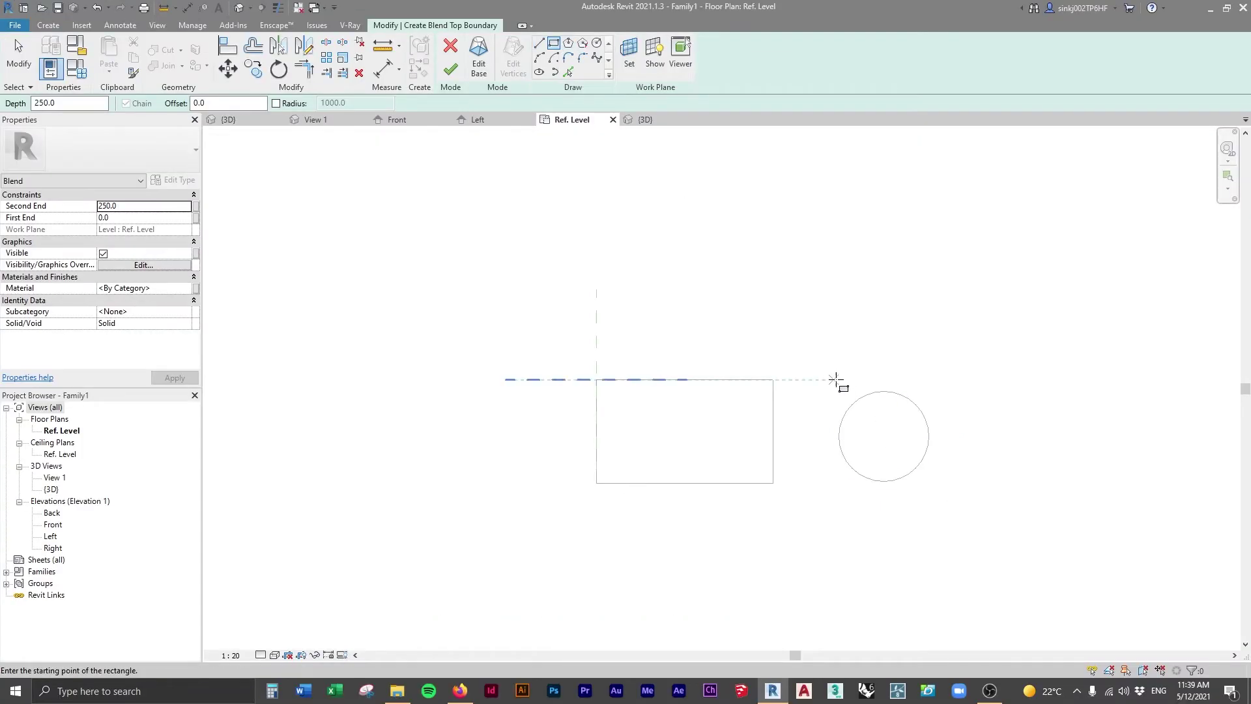
{"action": "left_click", "coordinate": [829, 380]}
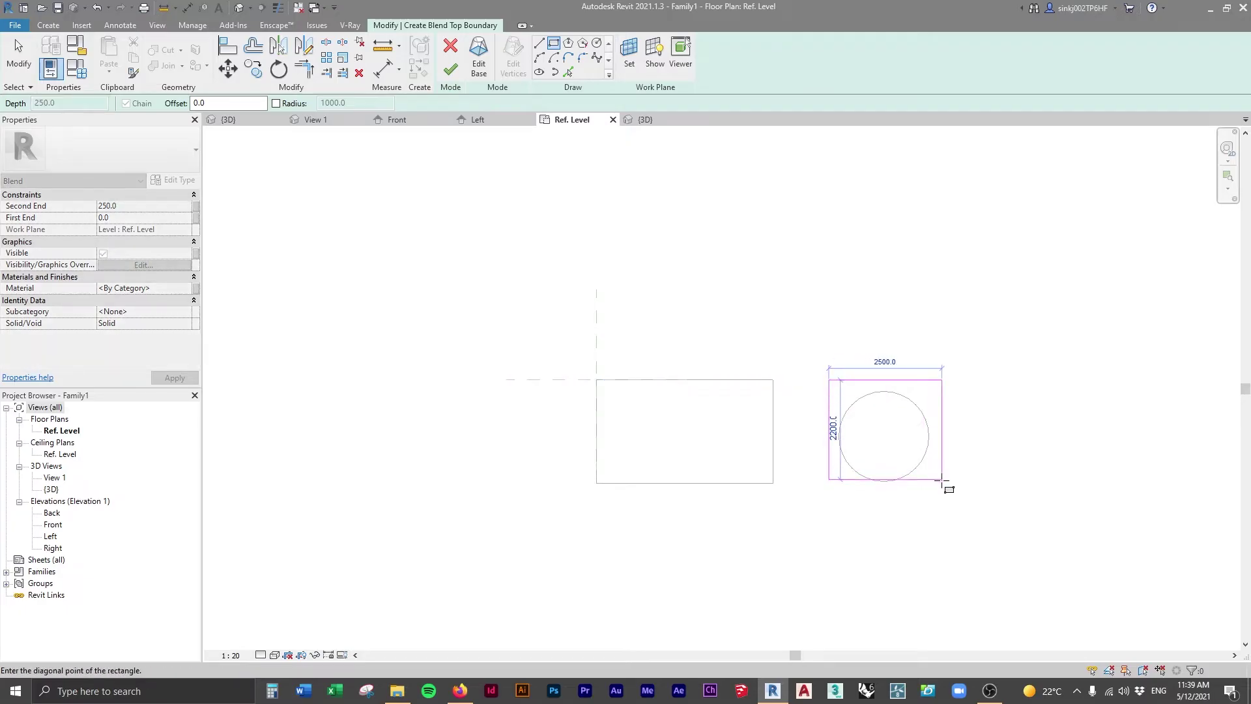
{"action": "left_click", "coordinate": [943, 481]}
{"action": "key", "text": "Escape"}
{"action": "key", "text": "Escape"}
{"action": "left_click_drag", "start_coordinate": [813, 353], "coordinate": [982, 523]}
{"action": "left_click_drag", "start_coordinate": [920, 479], "coordinate": [913, 486]}
{"action": "left_click", "coordinate": [1090, 391]}
Finish the circle-to-rectangle blend in the default 3D view.
{"action": "key", "text": "ctrl+Tab"}
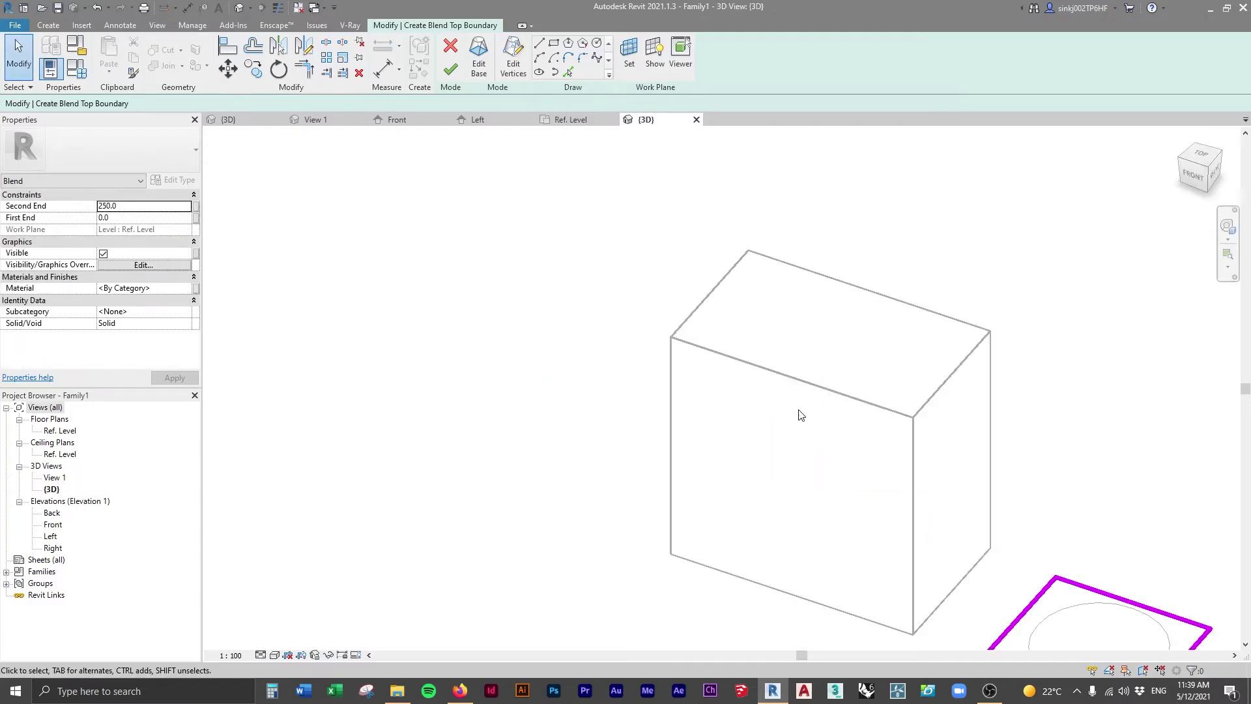
{"action": "scroll", "coordinate": [986, 489], "scroll_direction": "down", "scroll_amount": 2}
{"action": "middle_click_drag", "start_coordinate": [986, 489], "coordinate": [581, 428]}
{"action": "scroll", "coordinate": [539, 520], "scroll_direction": "up", "scroll_amount": 1}
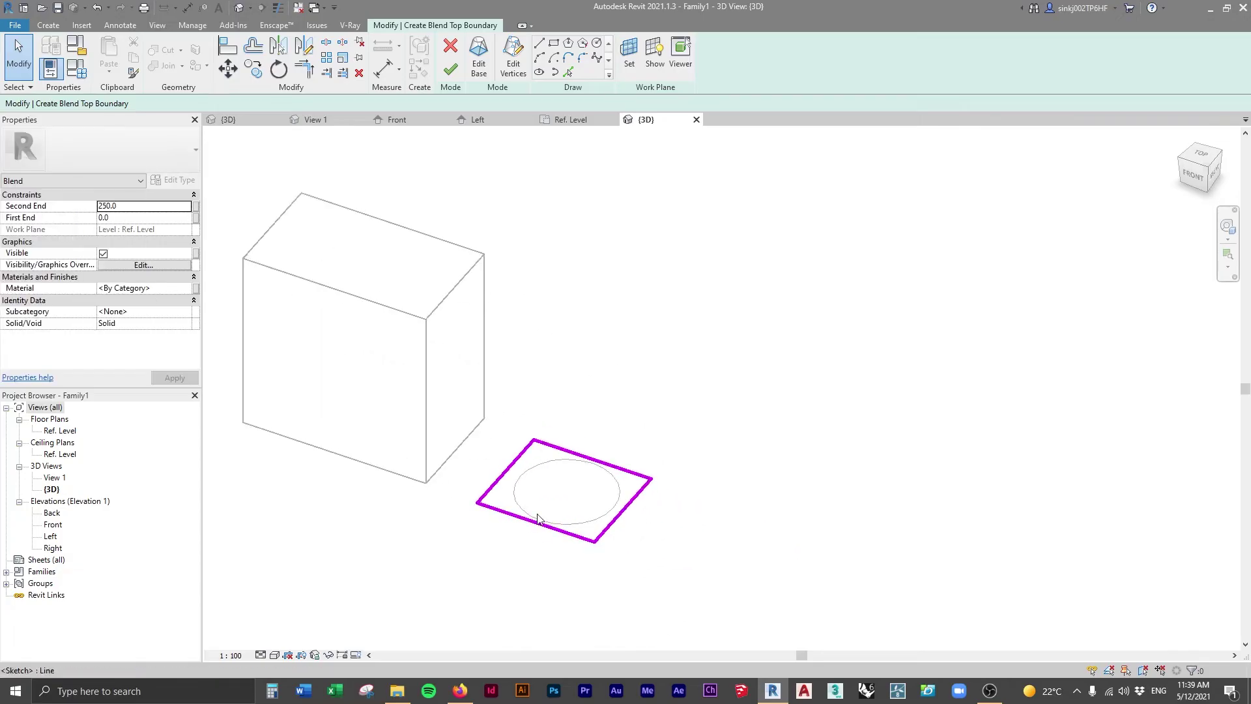
{"action": "key", "text": "Return"}
{"action": "left_click", "coordinate": [791, 542]}
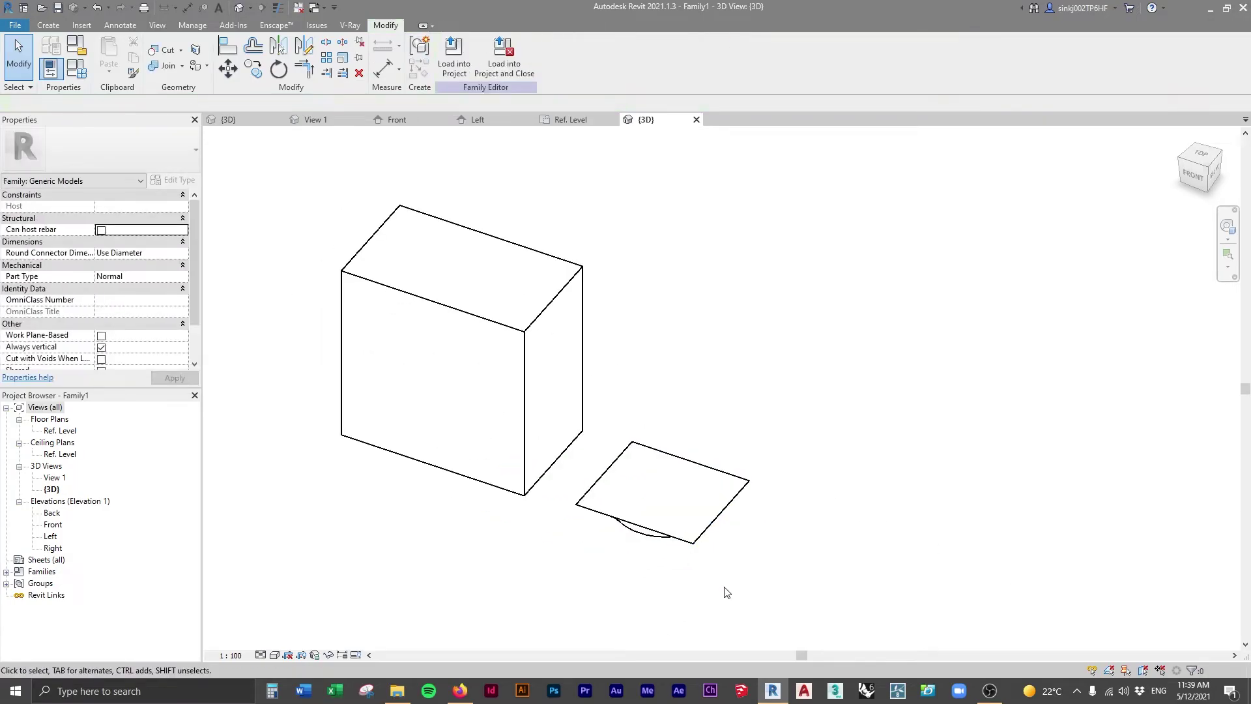
Stretch the blend freehand upward by its top face to nearly the box's height and inspect its shape from several sides.
{"action": "middle_click_drag", "start_coordinate": [727, 592], "coordinate": [705, 431], "text": "shift"}
{"action": "left_click", "coordinate": [679, 389]}
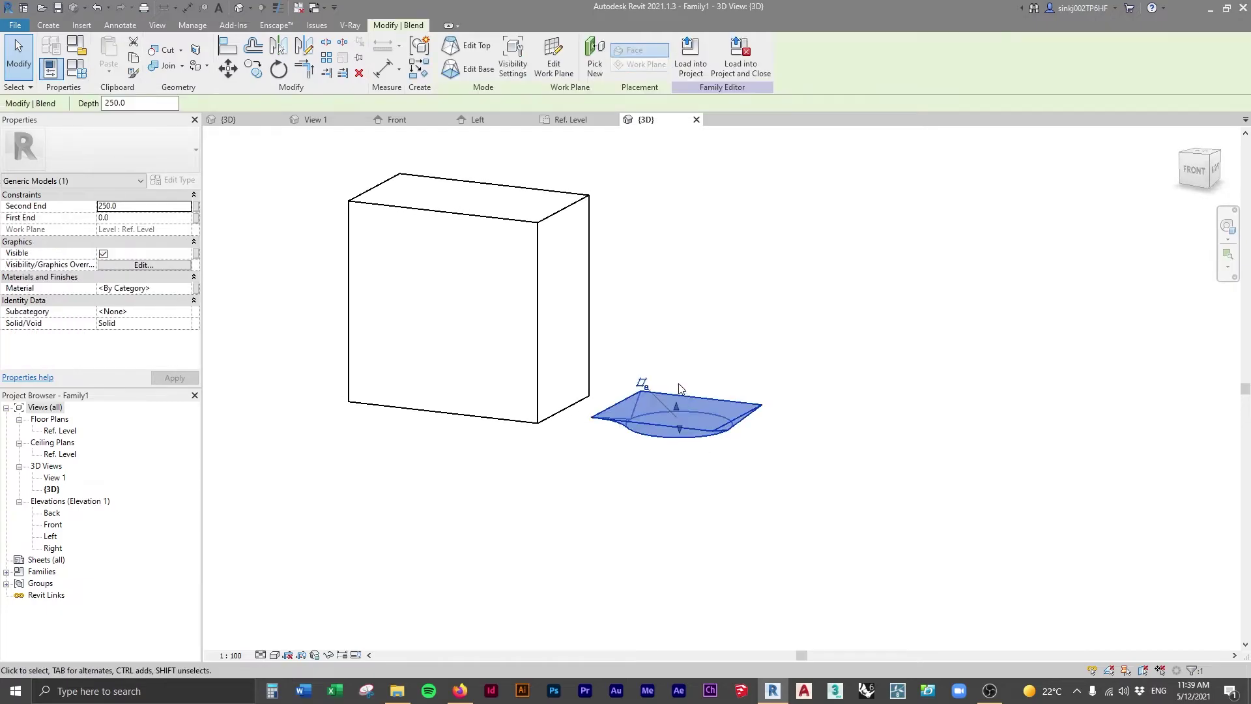
{"action": "left_click_drag", "start_coordinate": [676, 404], "coordinate": [641, 224]}
{"action": "left_click", "coordinate": [863, 357]}
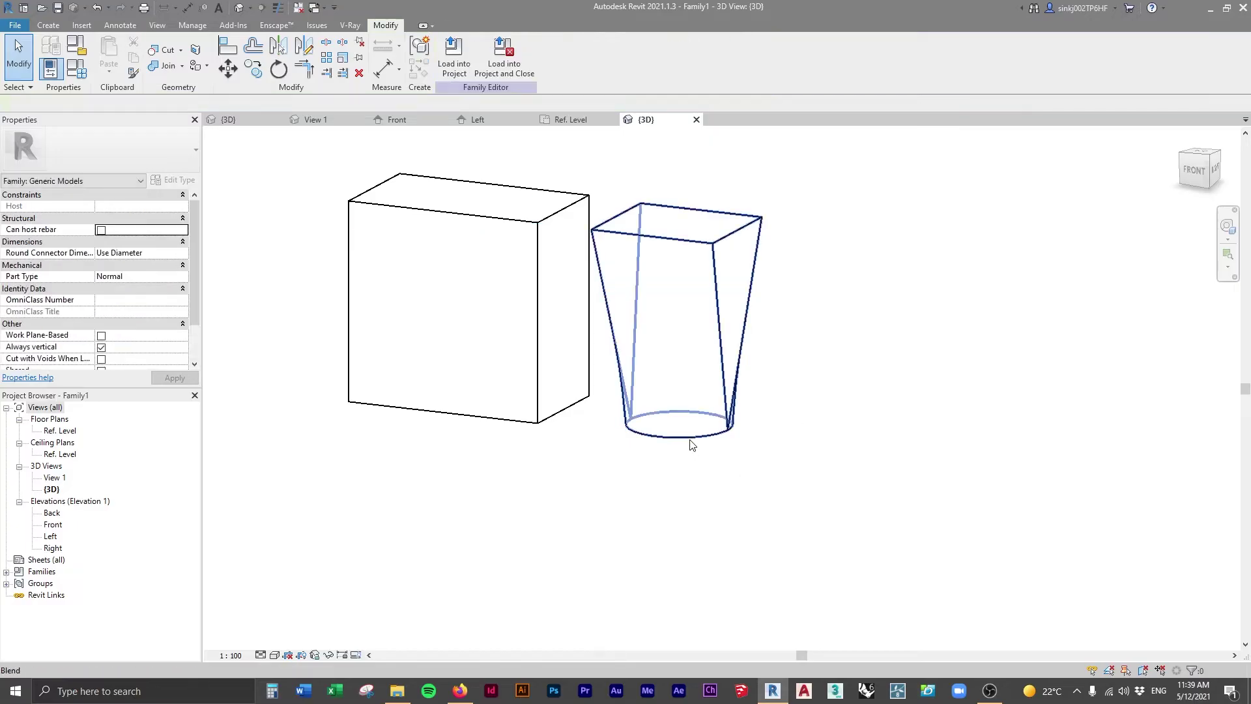
{"action": "left_click", "coordinate": [701, 443]}
{"action": "middle_click_drag", "start_coordinate": [847, 439], "coordinate": [1061, 442], "text": "shift"}
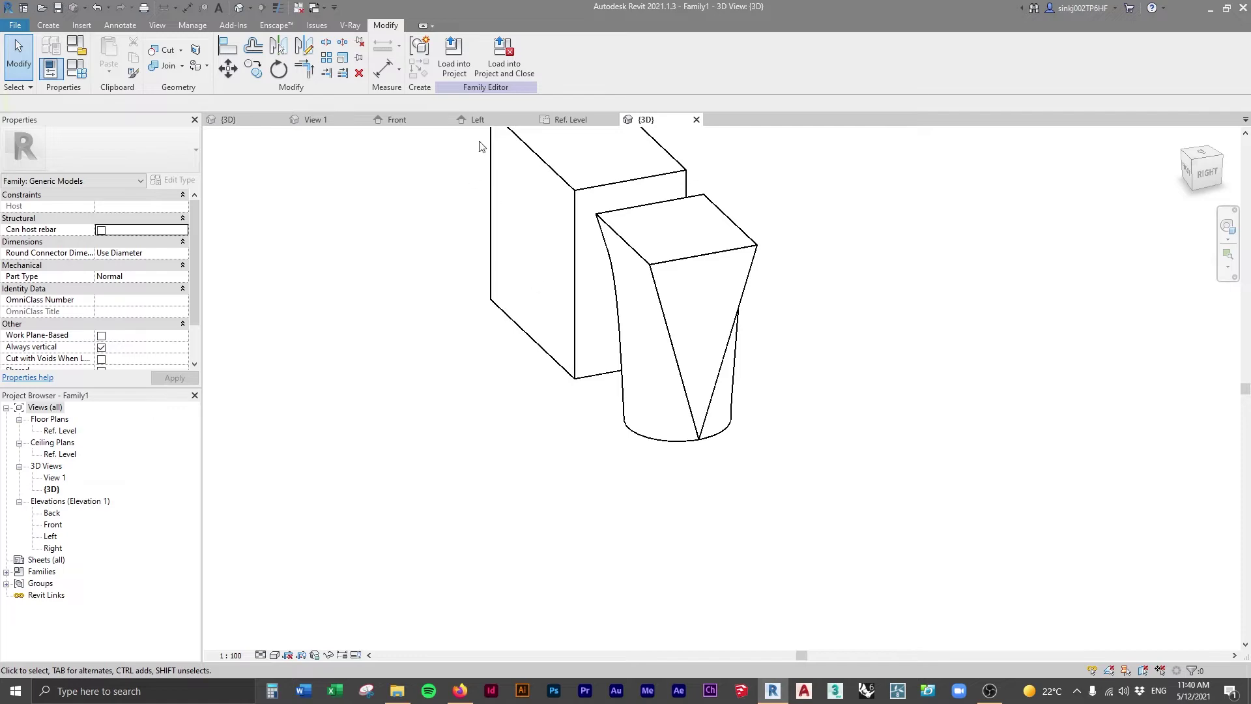
{"action": "middle_click_drag", "start_coordinate": [479, 146], "coordinate": [515, 153], "text": "shift"}
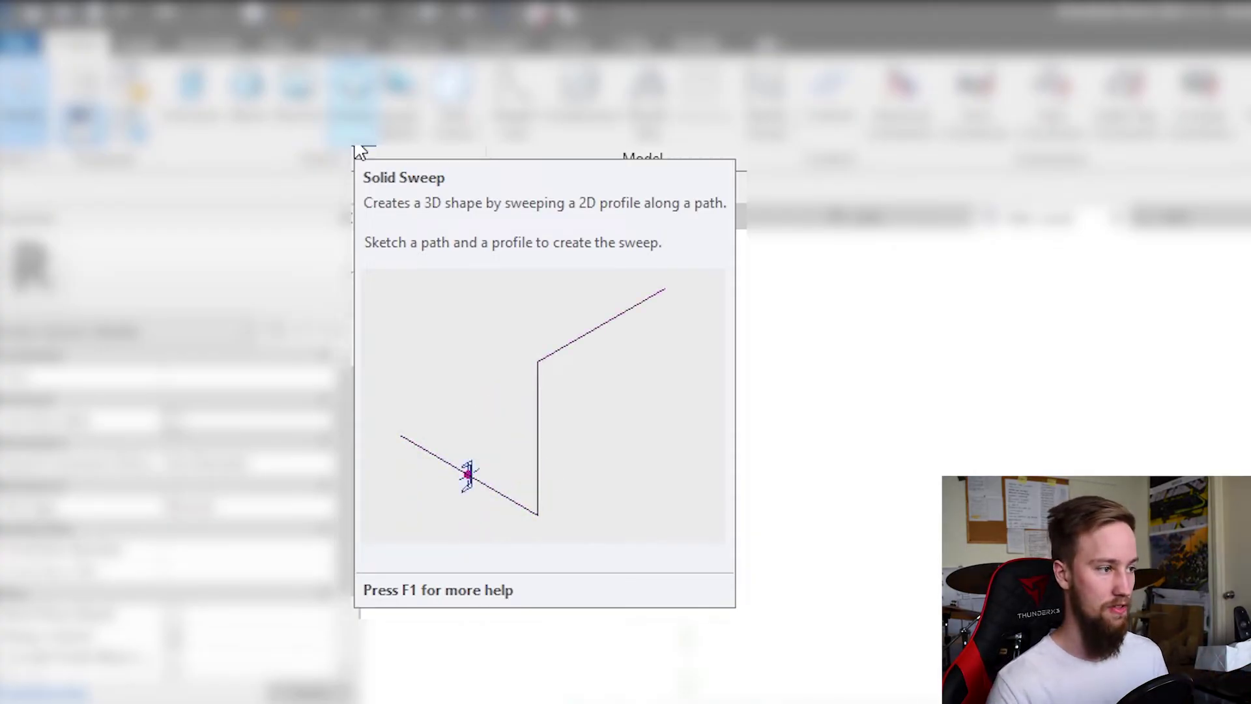
Start a sweep on the Ref. Level plan and sketch an L-shaped path right of the blend, with an upward leg about 2400 mm long.
{"action": "left_click", "coordinate": [358, 150]}
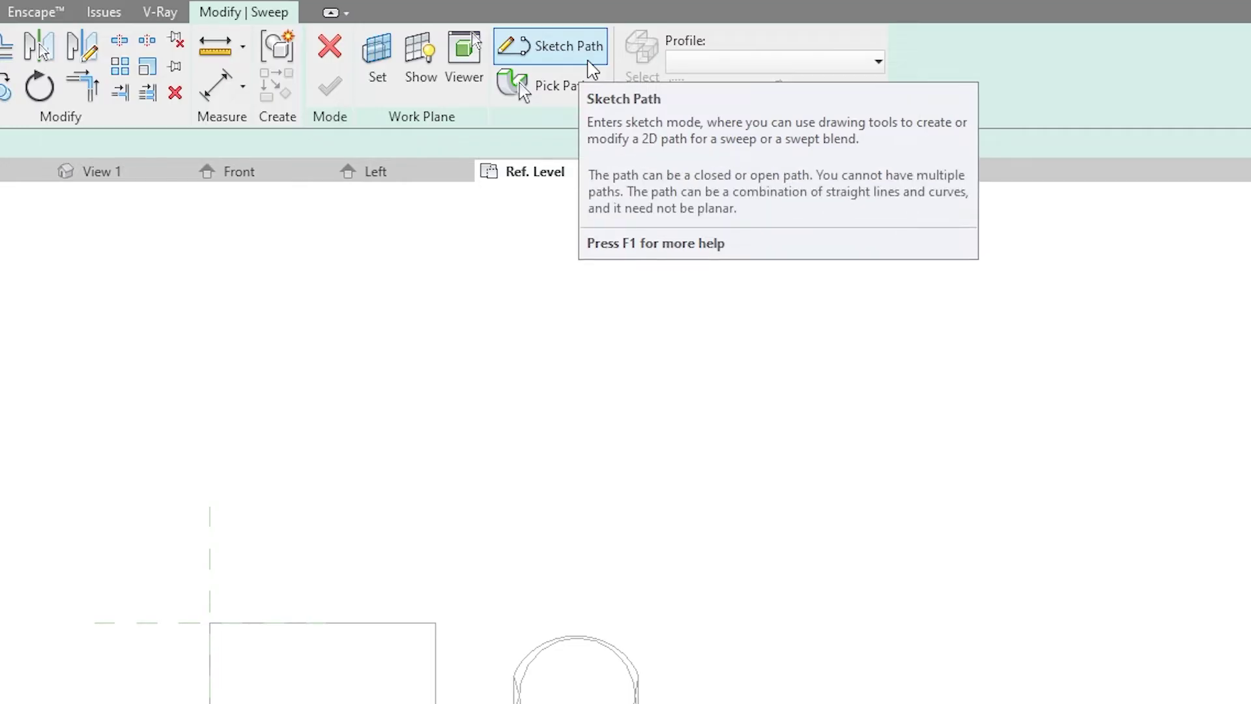
{"action": "left_click", "coordinate": [591, 64]}
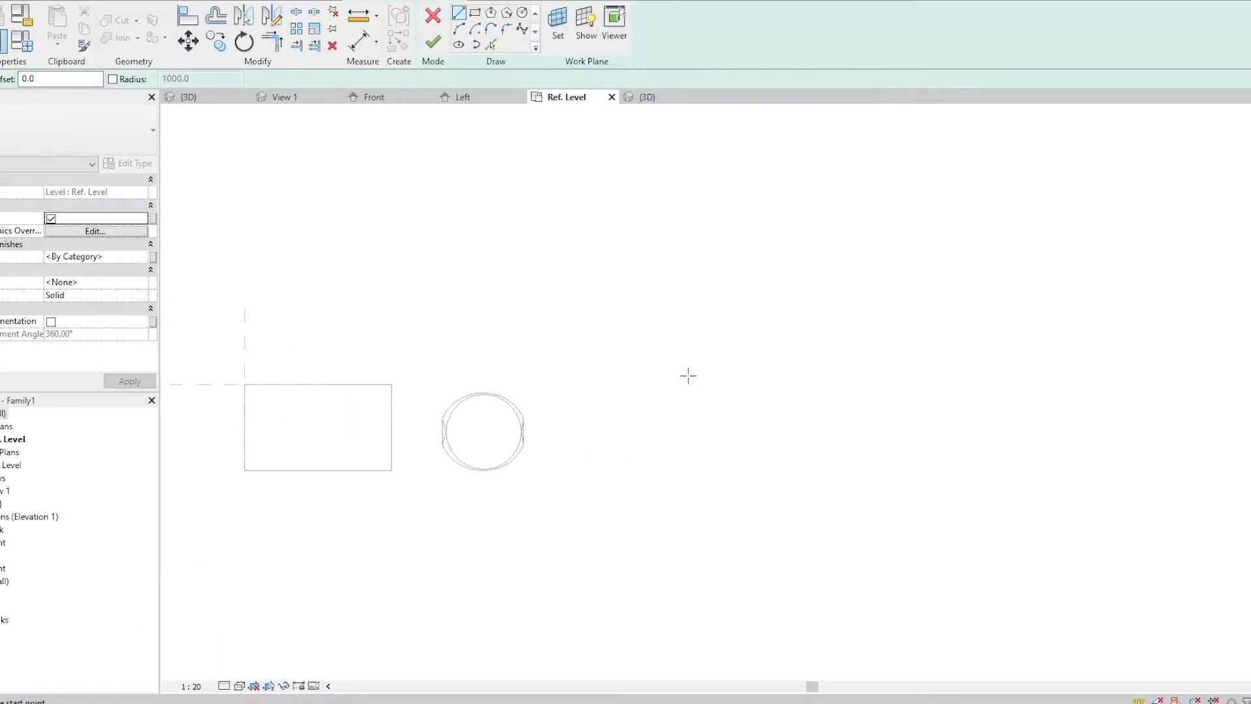
{"action": "left_click", "coordinate": [581, 435]}
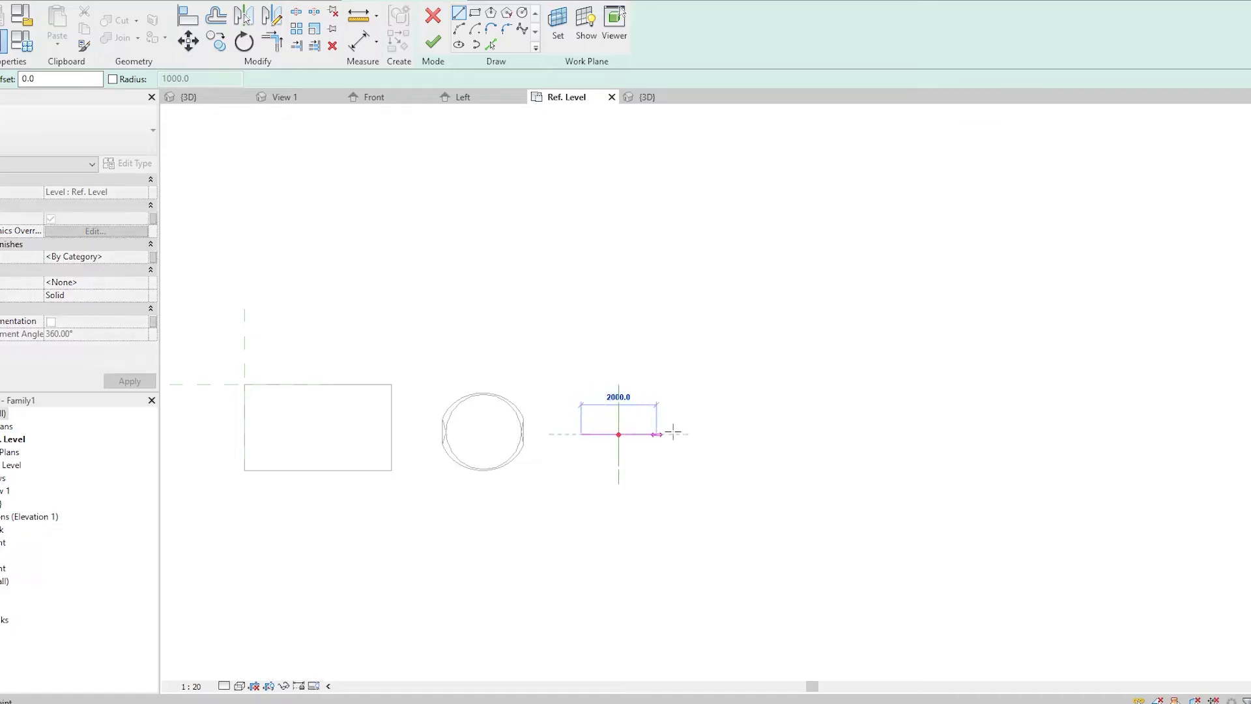
{"action": "left_click", "coordinate": [717, 434]}
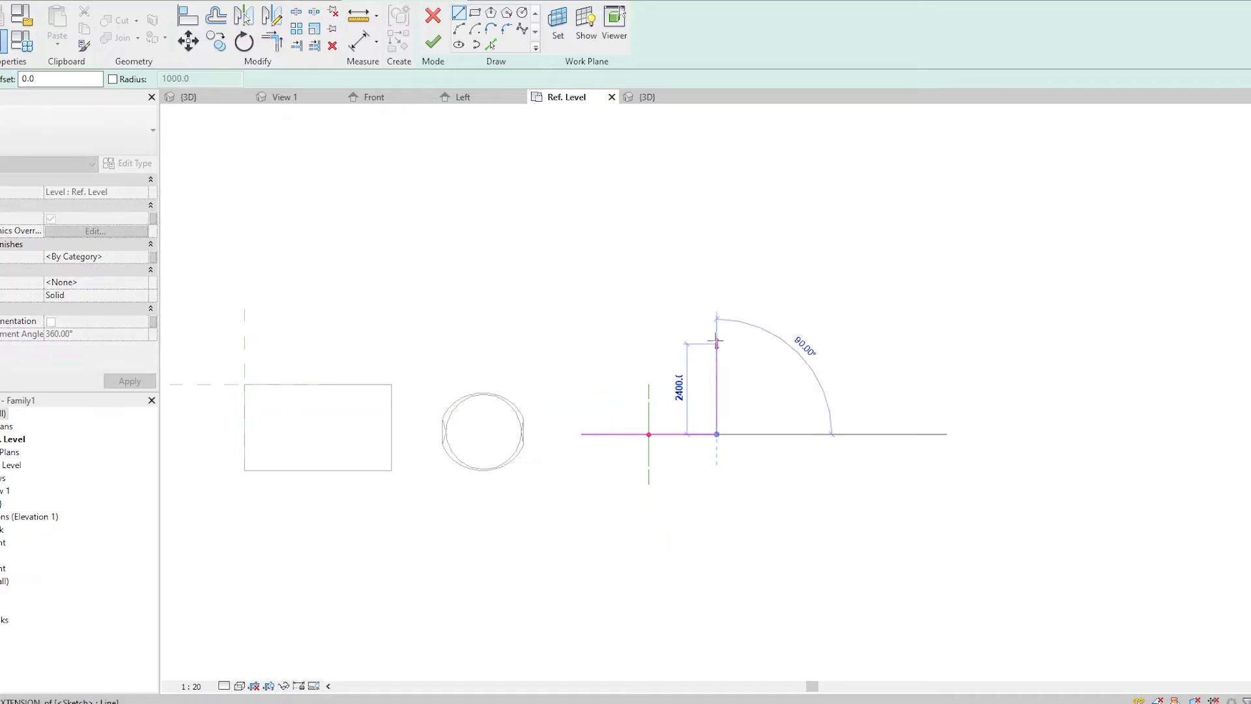
{"action": "left_click", "coordinate": [717, 340]}
{"action": "key", "text": "Escape"}
{"action": "key", "text": "Escape"}
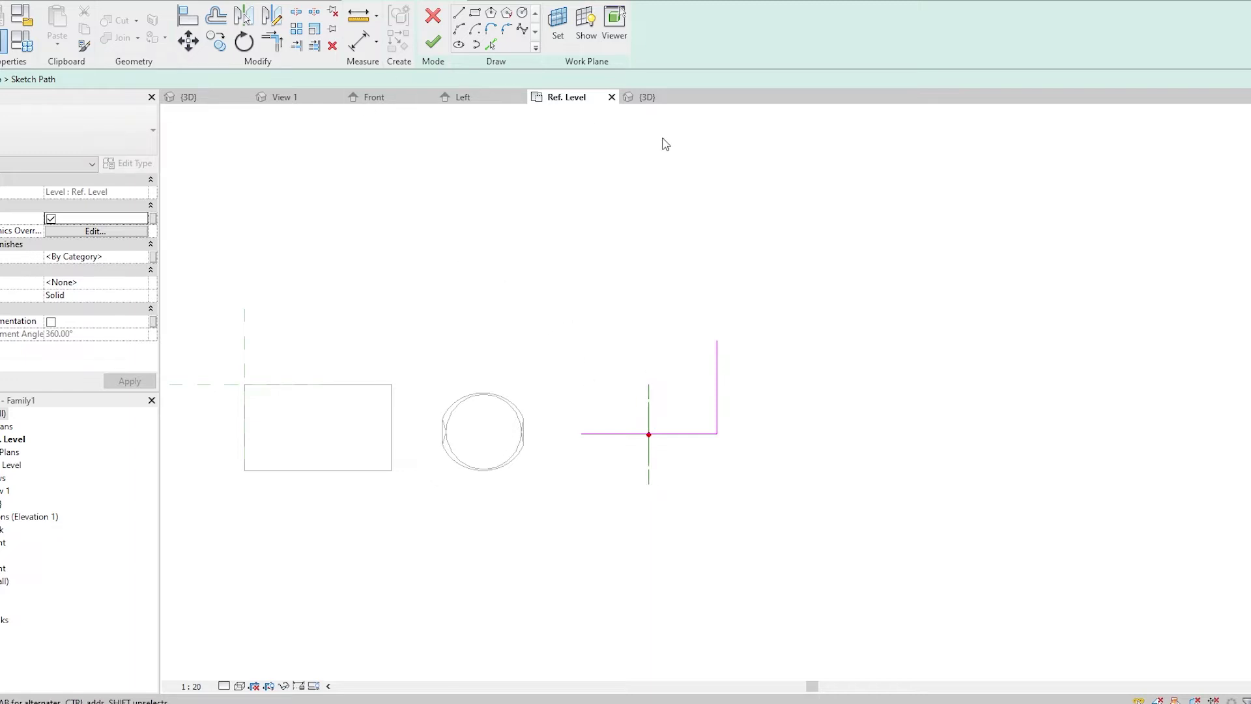
{"action": "left_click", "coordinate": [435, 47]}
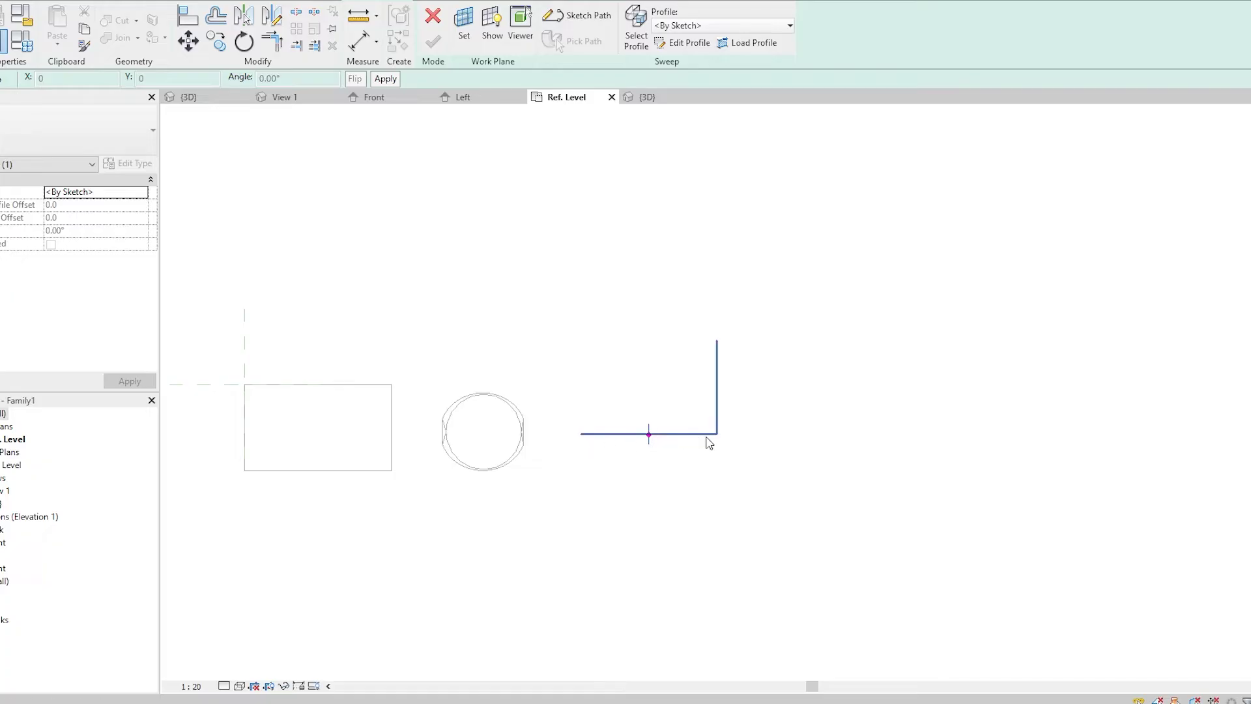
Activate the profile selection for the sweep and choose the <By Sketch> profile option.
{"action": "left_click", "coordinate": [777, 449]}
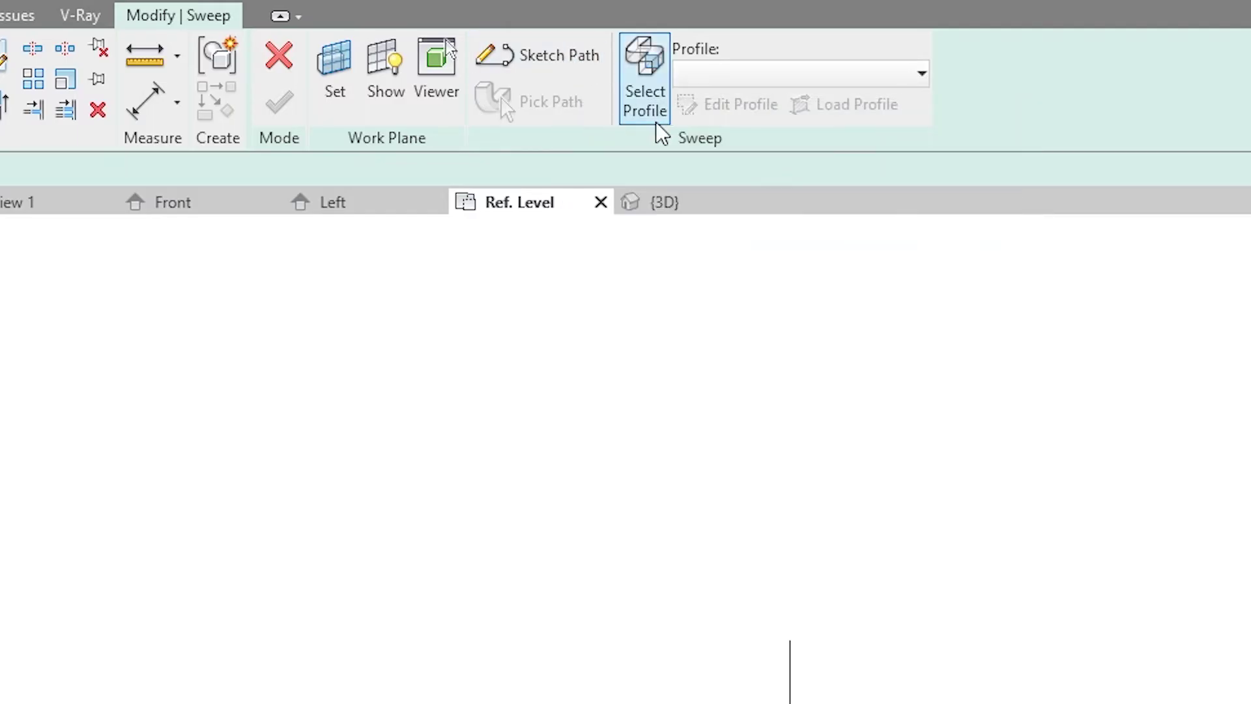
{"action": "left_click", "coordinate": [651, 83]}
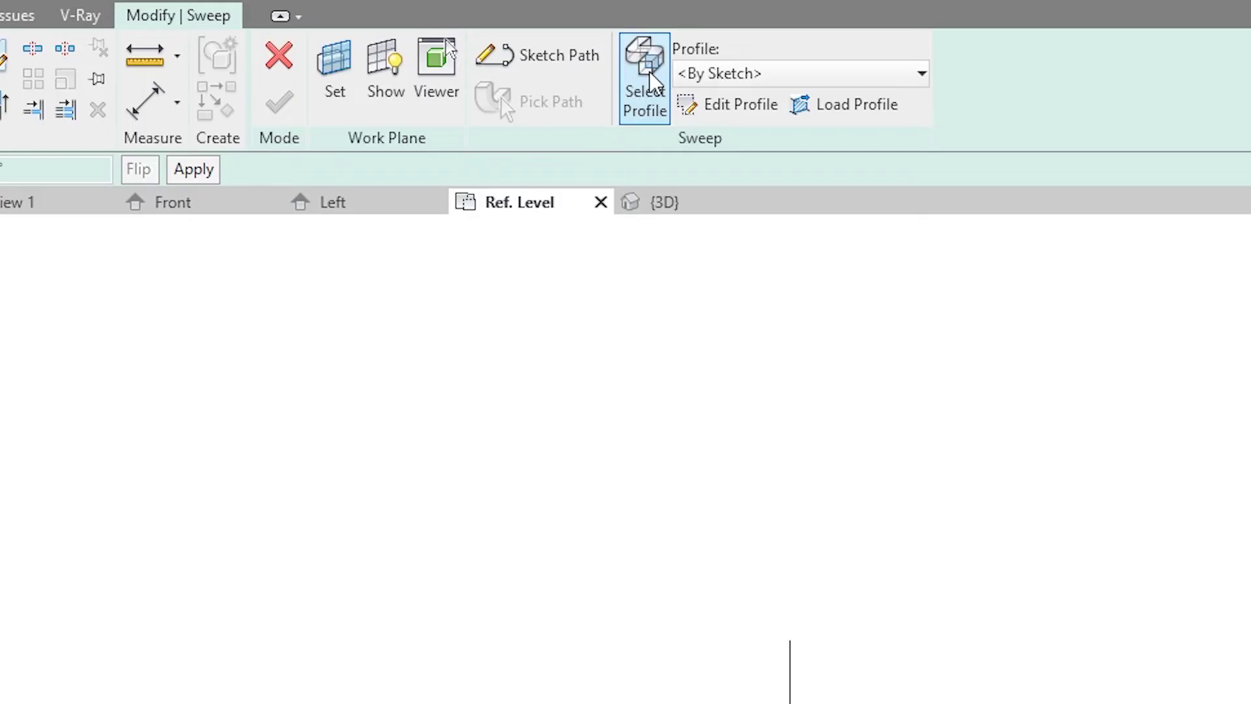
{"action": "left_click", "coordinate": [785, 80]}
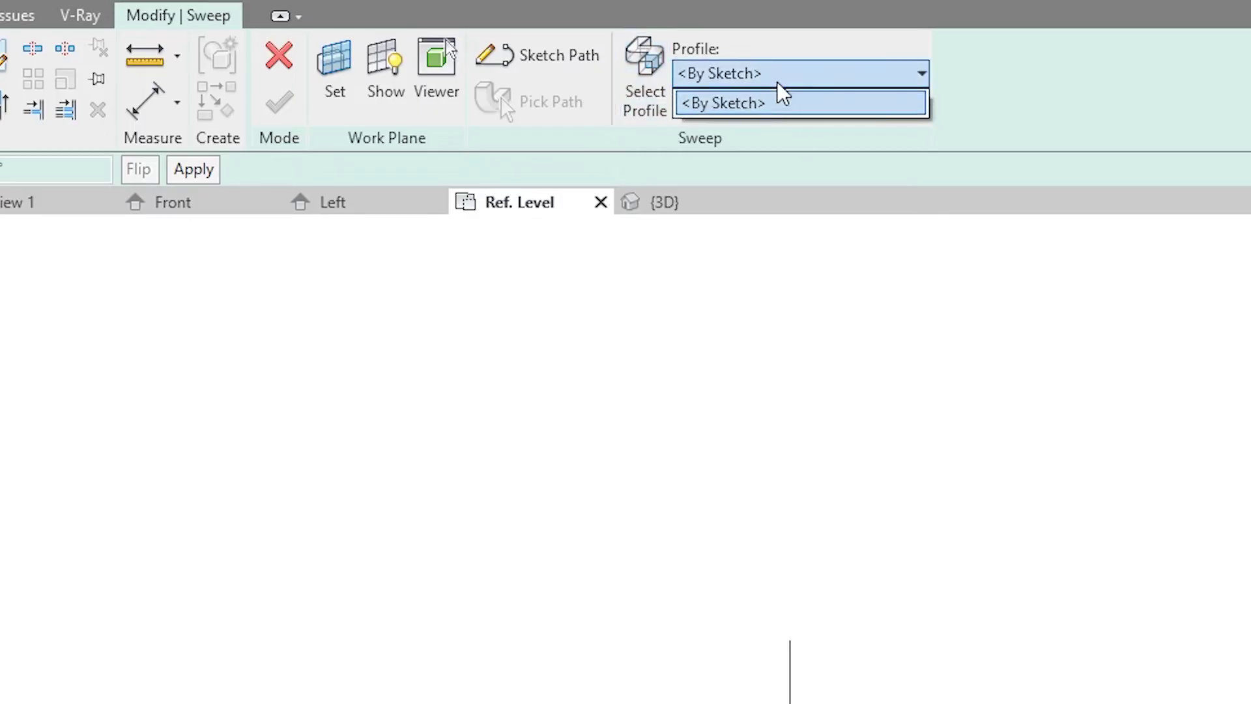
{"action": "left_click", "coordinate": [718, 112]}
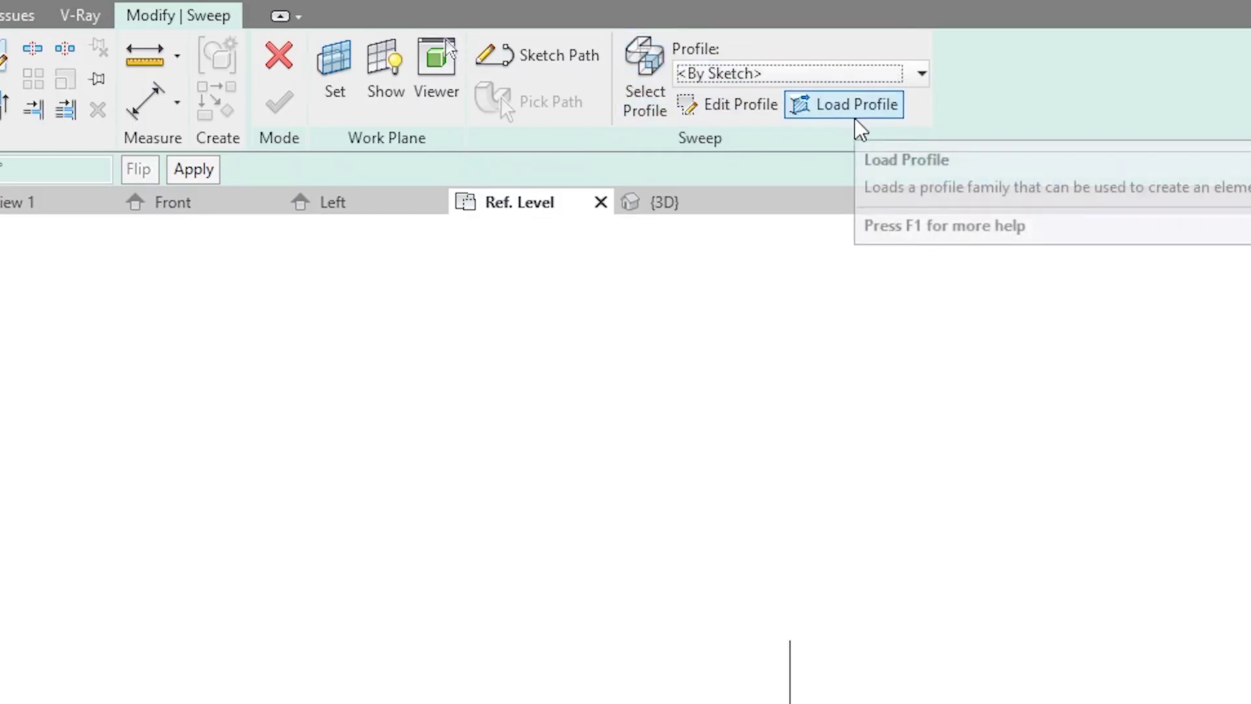
Browse for a profile family to load for the sweep, going to the Profiles folder of the Australia library.
{"action": "left_click", "coordinate": [850, 113]}
{"action": "scroll", "coordinate": [536, 253], "scroll_direction": "down", "scroll_amount": 5}
{"action": "left_click", "coordinate": [554, 97]}
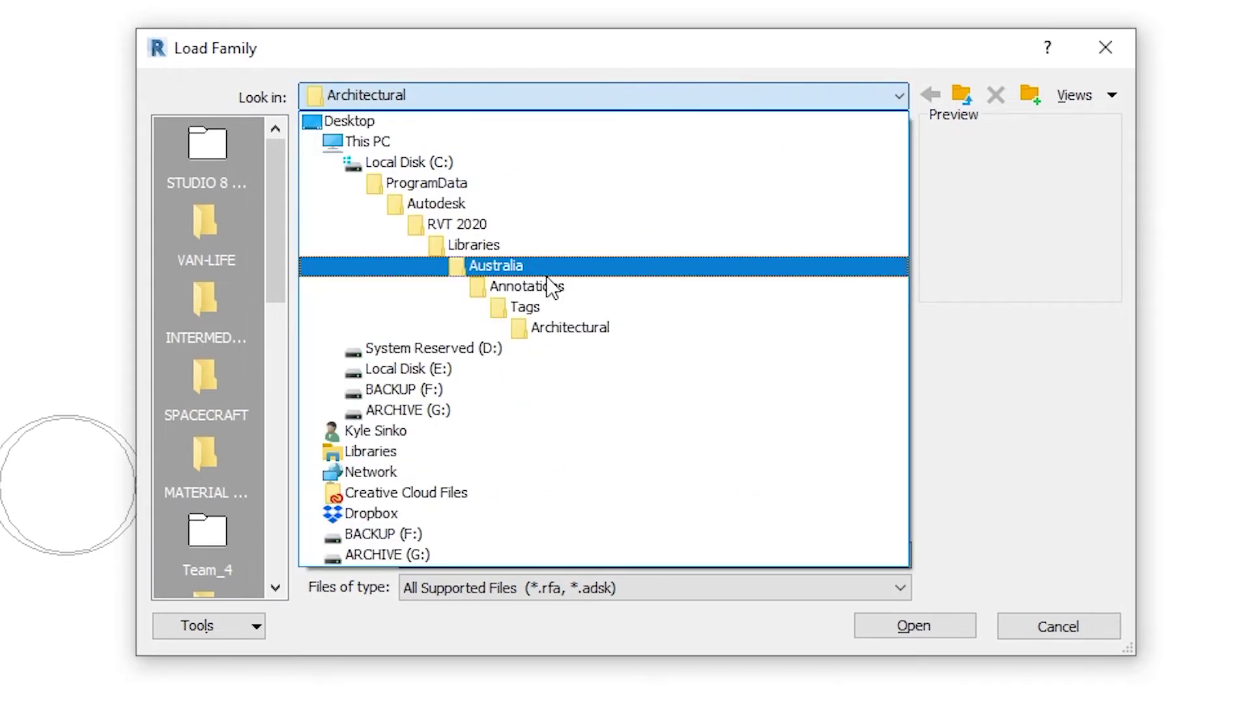
{"action": "left_click", "coordinate": [551, 271]}
{"action": "scroll", "coordinate": [473, 299], "scroll_direction": "down", "scroll_amount": 7}
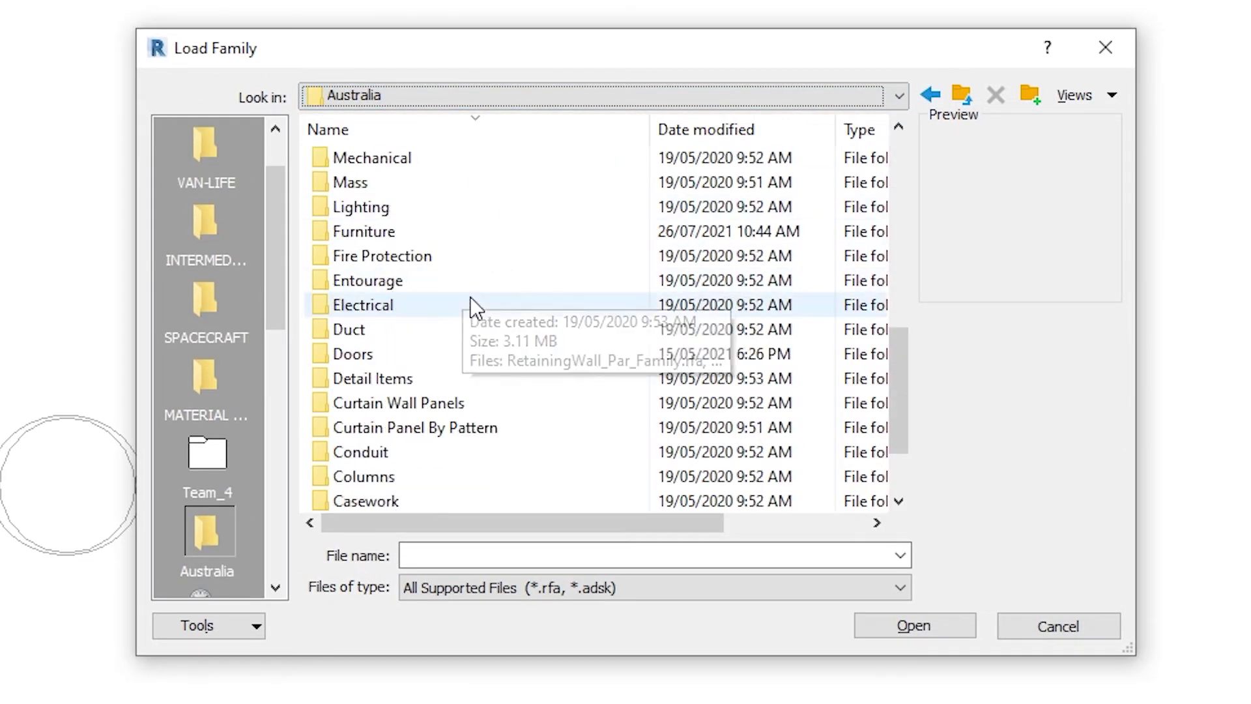
{"action": "scroll", "coordinate": [443, 261], "scroll_direction": "up", "scroll_amount": 3}
{"action": "left_click", "coordinate": [407, 235]}
{"action": "double_click", "coordinate": [404, 232]}
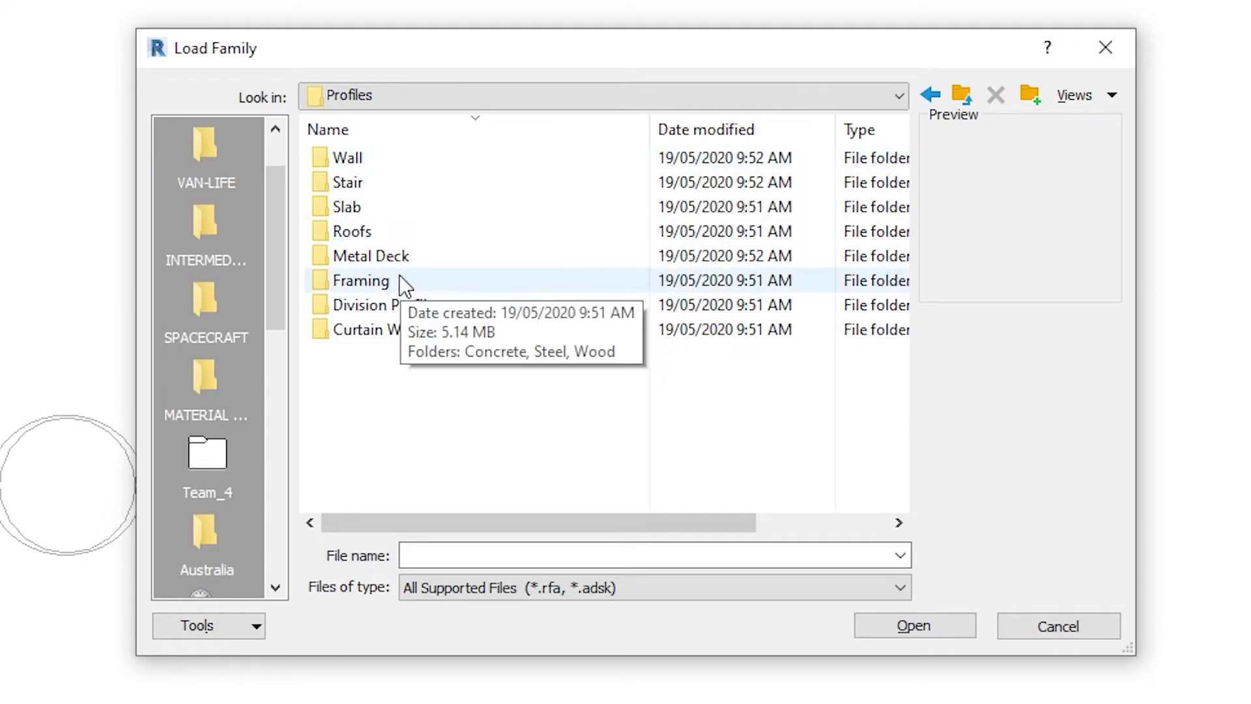
Preview the slab edge profiles in the Slab folder and load Slab Edge-Thickened.rfa.
{"action": "double_click", "coordinate": [374, 205]}
{"action": "left_click", "coordinate": [413, 159]}
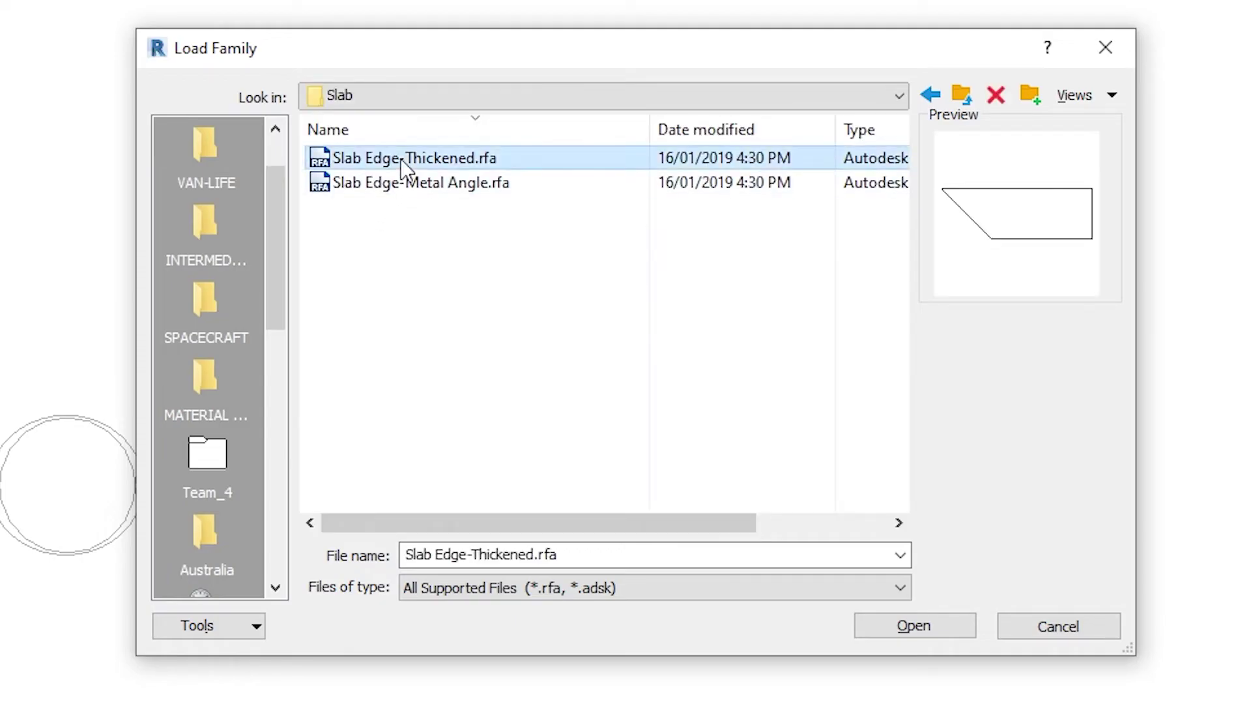
{"action": "left_click", "coordinate": [424, 182]}
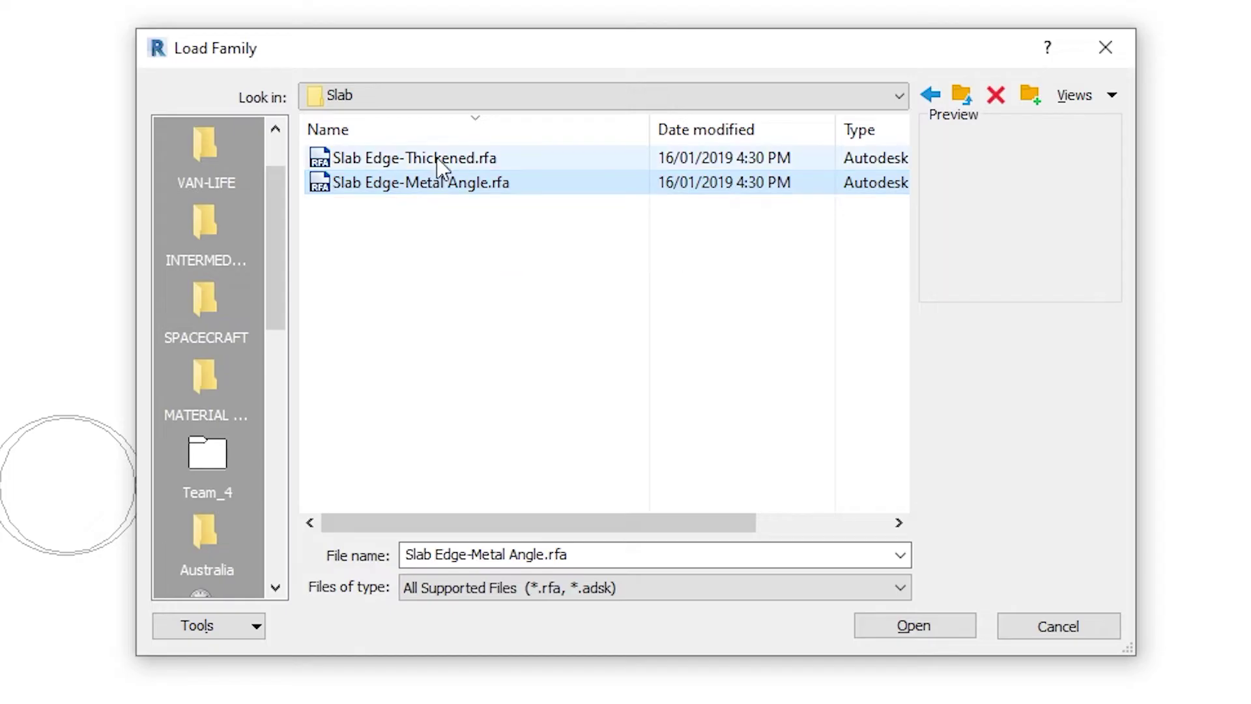
{"action": "left_click", "coordinate": [442, 157]}
{"action": "double_click", "coordinate": [442, 157]}
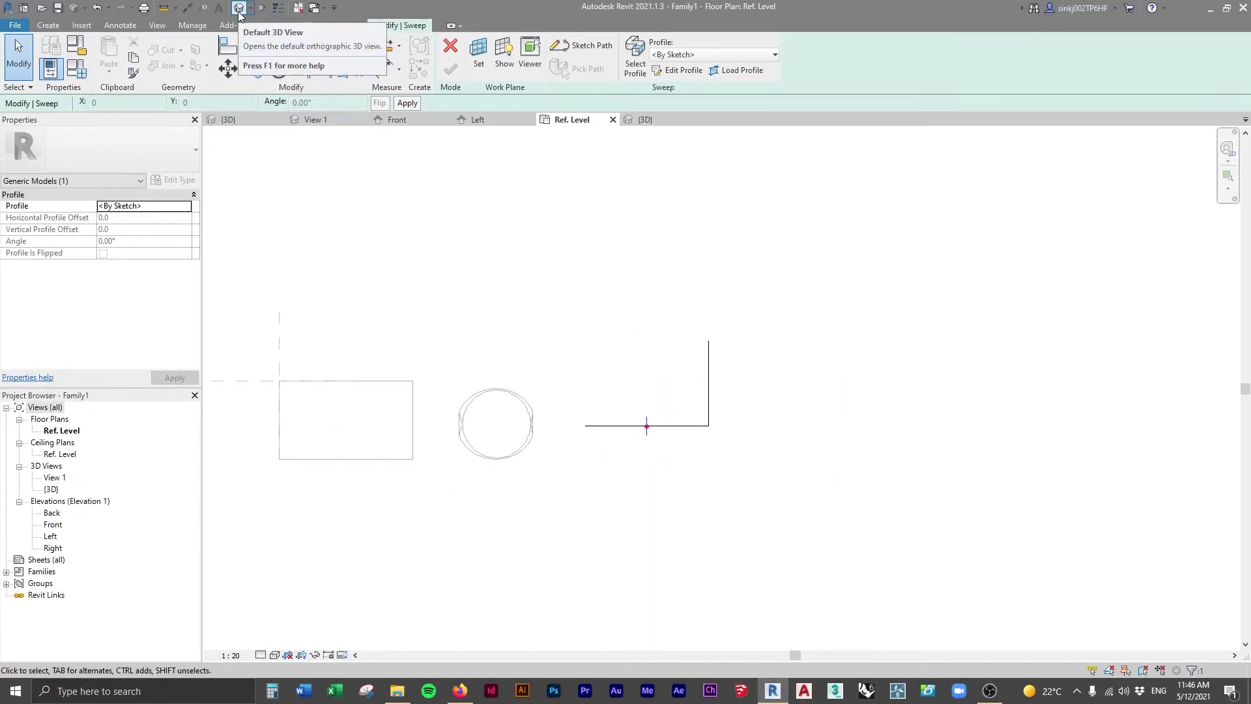
Assign the Slab Edge-Thickened:900 x 300mm profile to the sweep in the default 3D view.
{"action": "left_click", "coordinate": [251, 9]}
{"action": "left_click", "coordinate": [693, 56]}
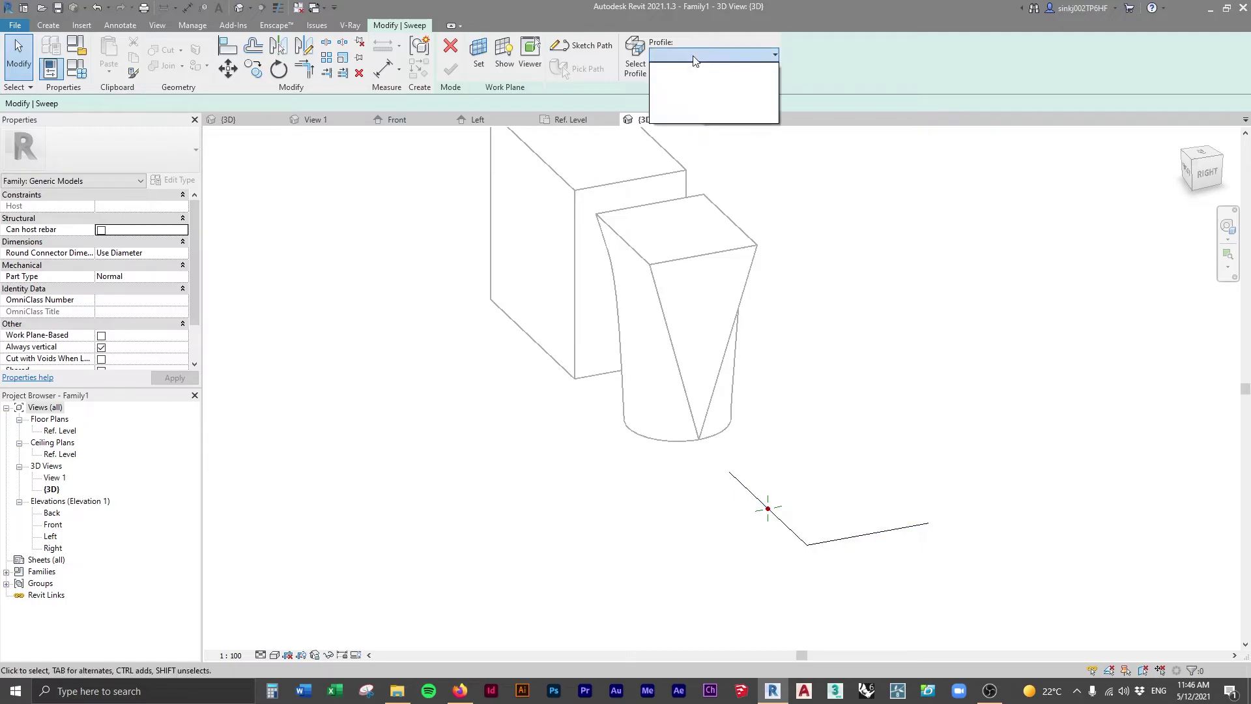
{"action": "left_click", "coordinate": [705, 57]}
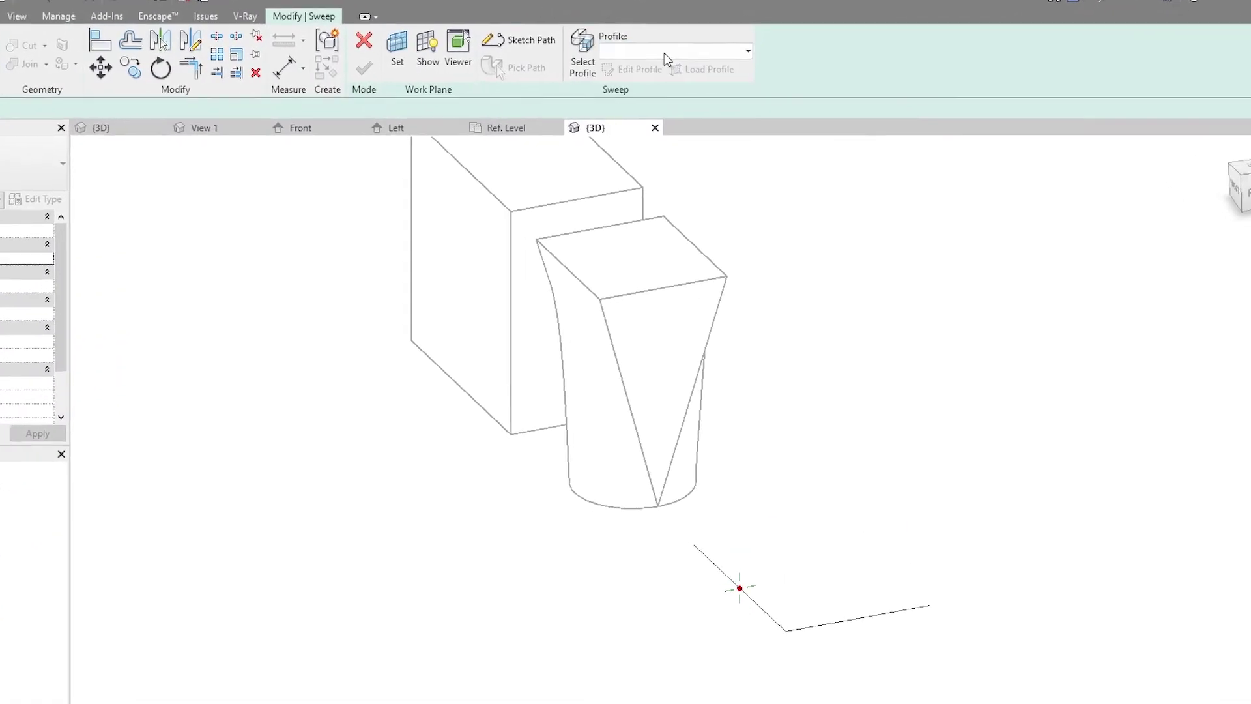
{"action": "left_click", "coordinate": [754, 56]}
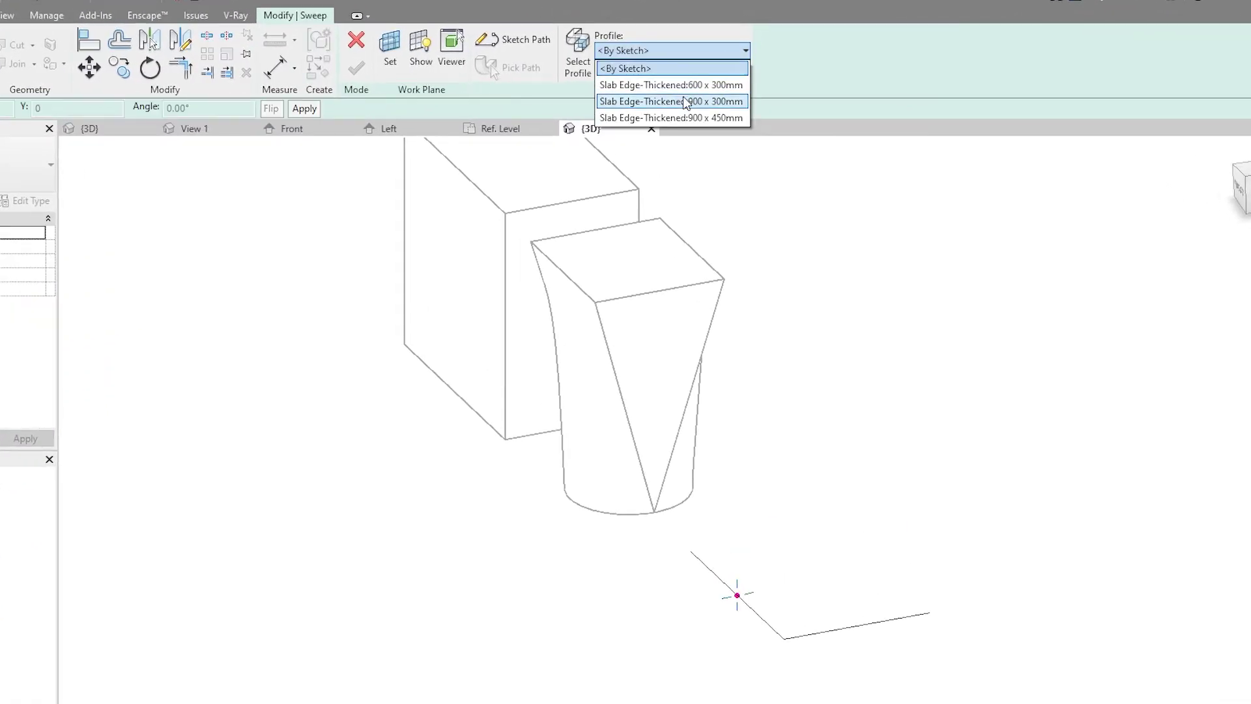
{"action": "left_click", "coordinate": [686, 102]}
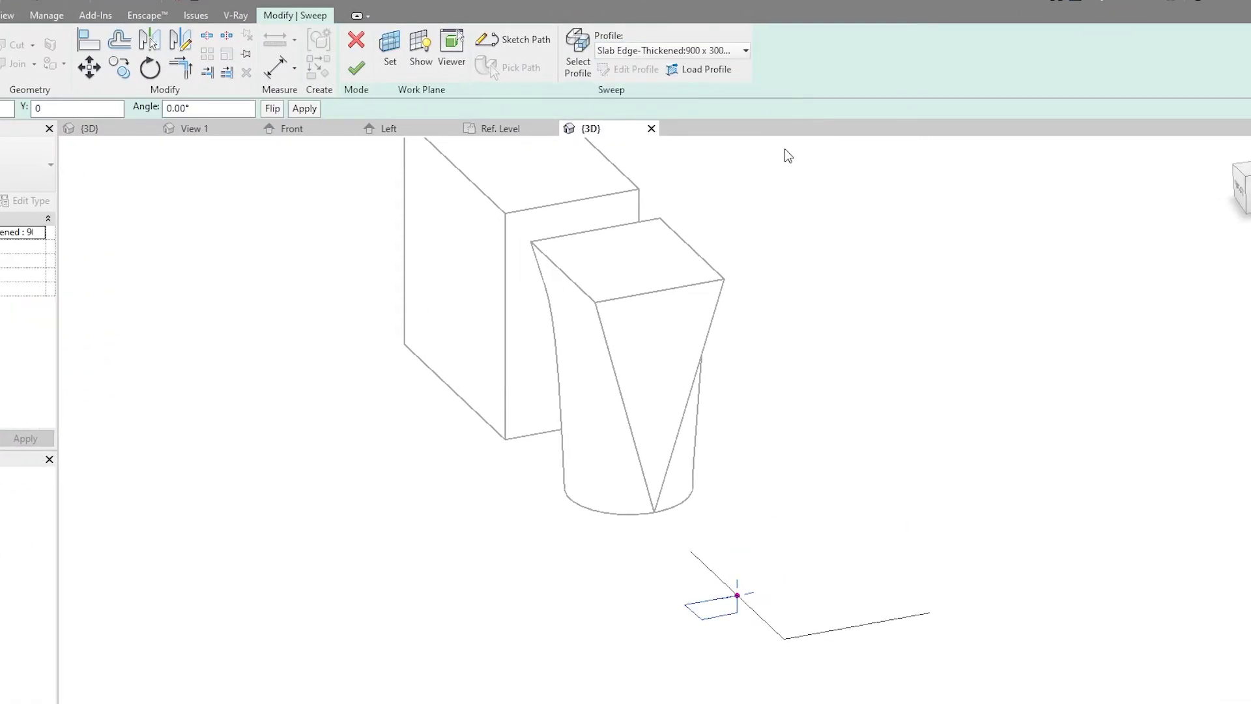
Inspect how the slab edge profile sits on the path and finish the sweep.
{"action": "left_click", "coordinate": [818, 590]}
{"action": "scroll", "coordinate": [740, 623], "scroll_direction": "up", "scroll_amount": 5}
{"action": "middle_click_drag", "start_coordinate": [785, 631], "coordinate": [724, 586], "text": "shift"}
{"action": "left_click", "coordinate": [554, 430]}
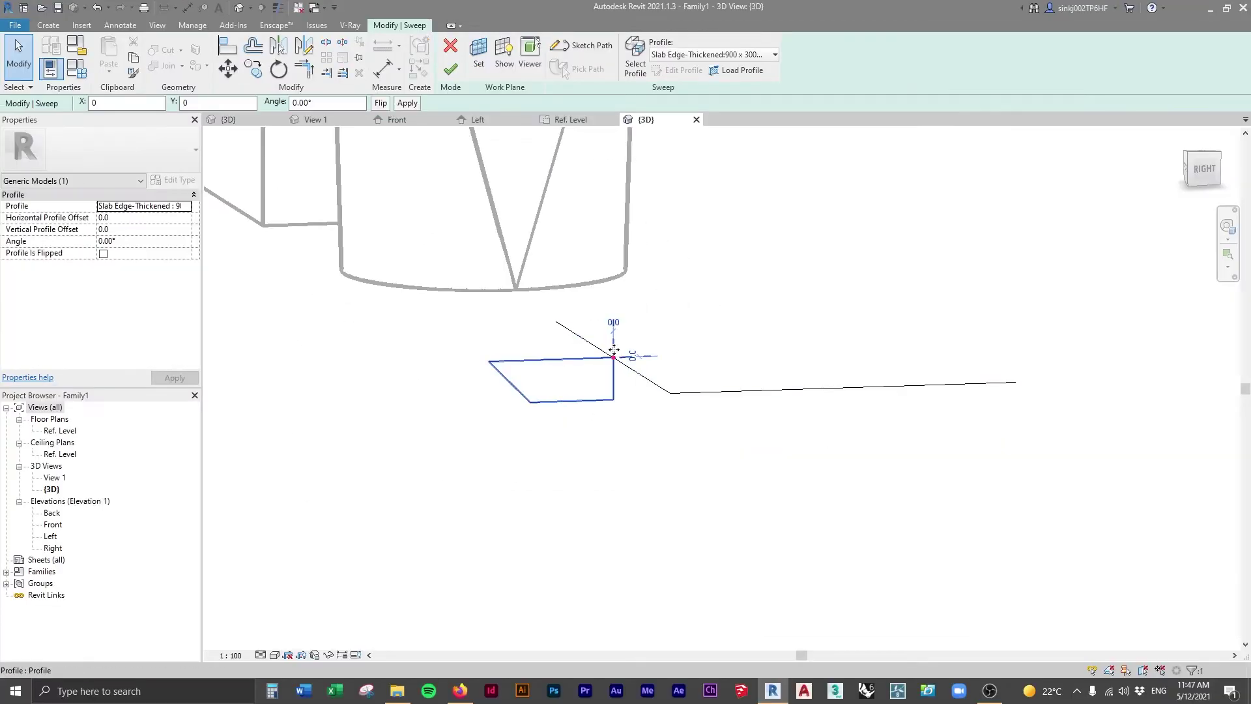
{"action": "scroll", "coordinate": [550, 435], "scroll_direction": "up", "scroll_amount": 2}
{"action": "scroll", "coordinate": [620, 372], "scroll_direction": "down", "scroll_amount": 4}
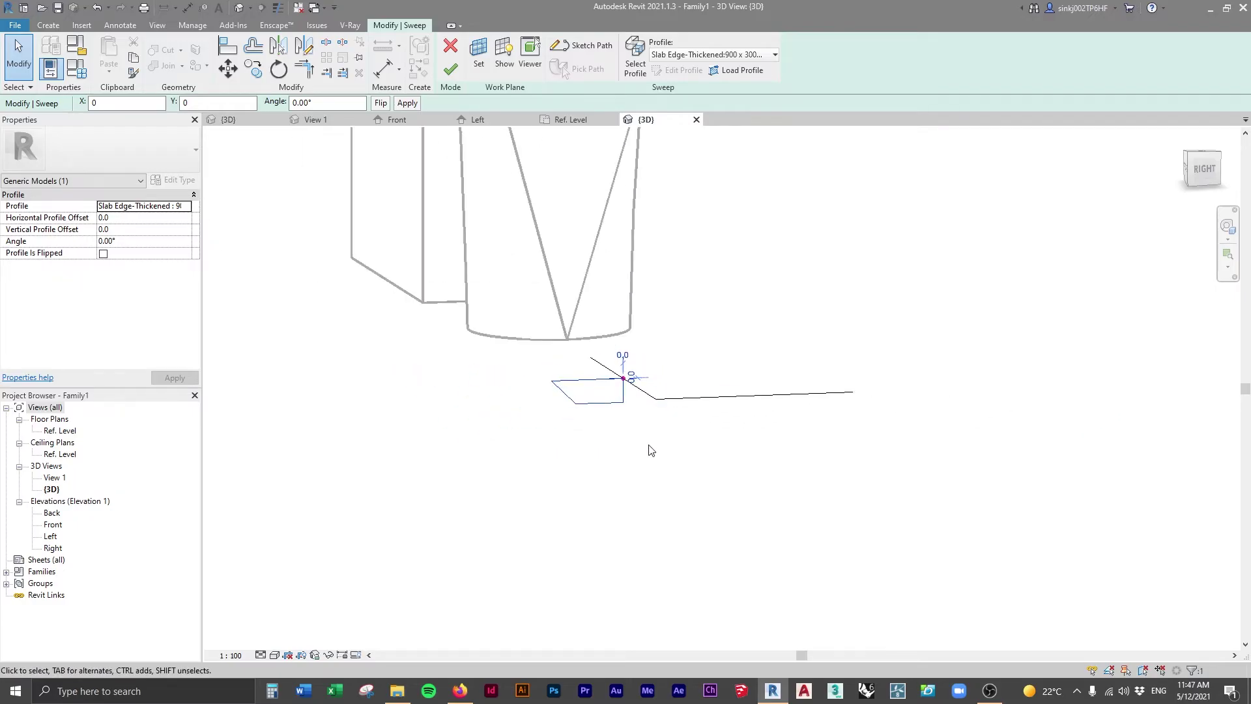
{"action": "left_click", "coordinate": [749, 349]}
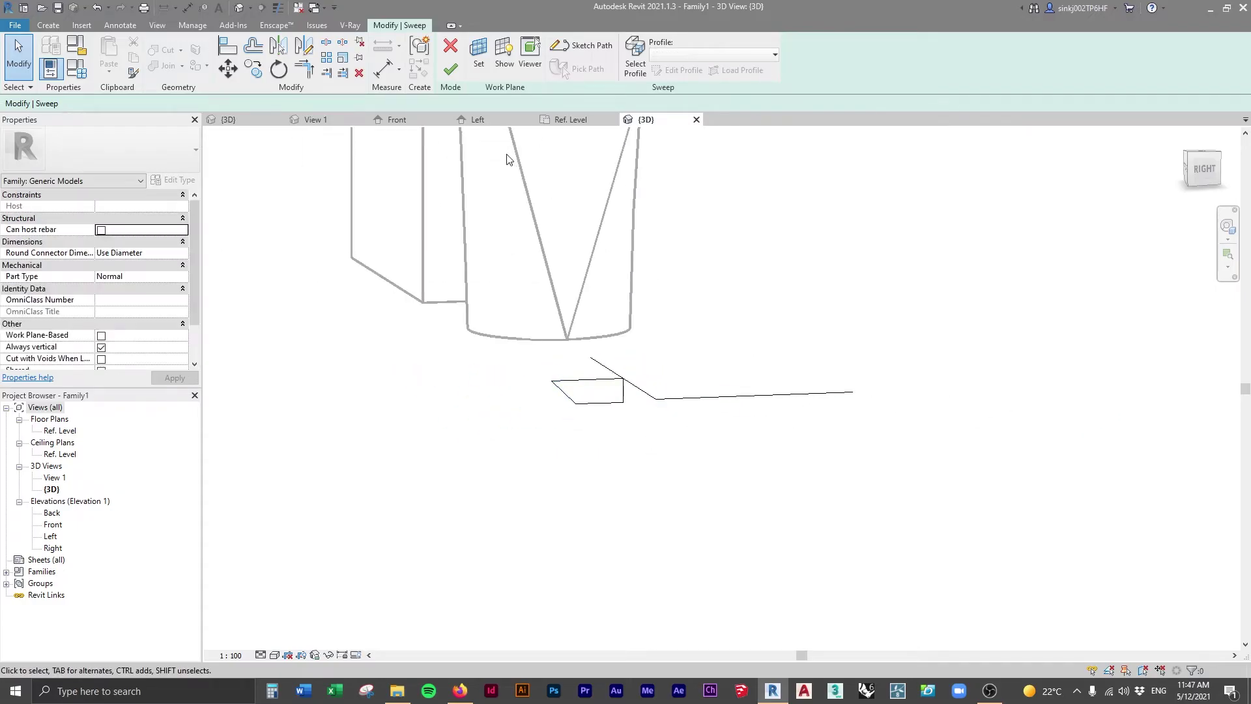
{"action": "left_click", "coordinate": [452, 69]}
{"action": "left_click", "coordinate": [659, 357]}
{"action": "middle_click_drag", "start_coordinate": [659, 358], "coordinate": [732, 480], "text": "shift"}
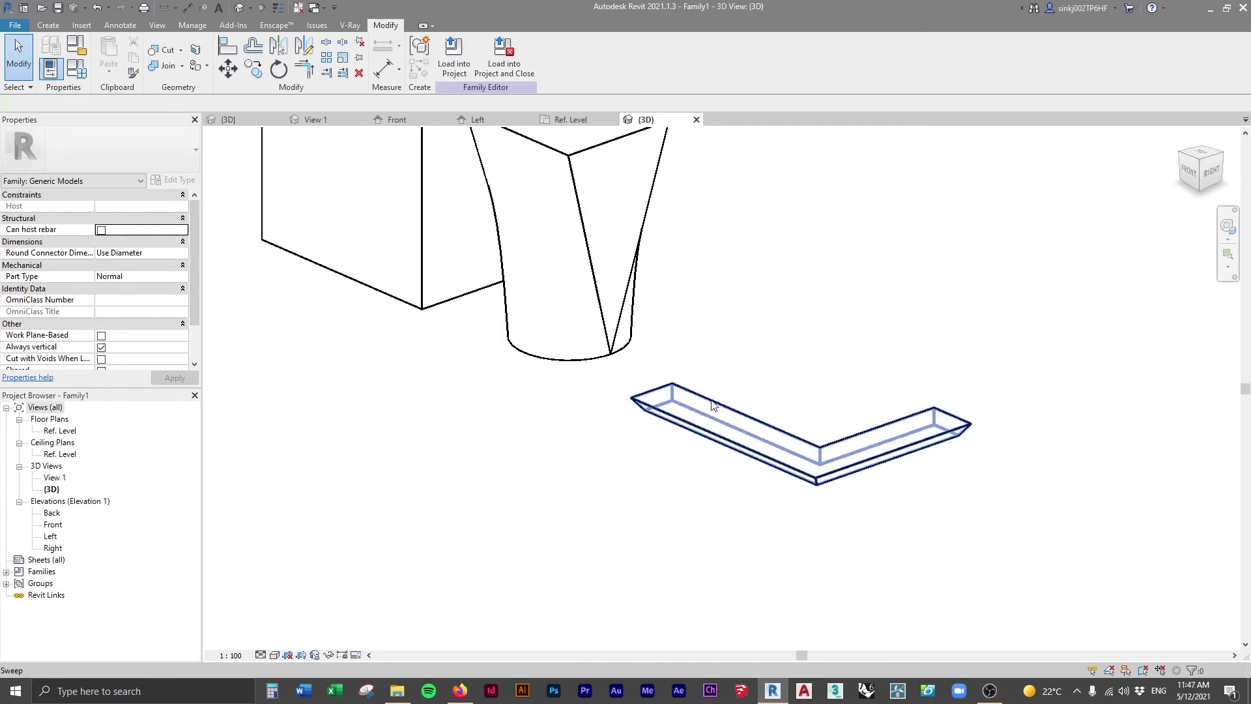
Reopen the L-shaped sweep for editing and change its profile back to <By Sketch>.
{"action": "left_click", "coordinate": [639, 382]}
{"action": "left_click", "coordinate": [706, 339]}
{"action": "double_click", "coordinate": [698, 438]}
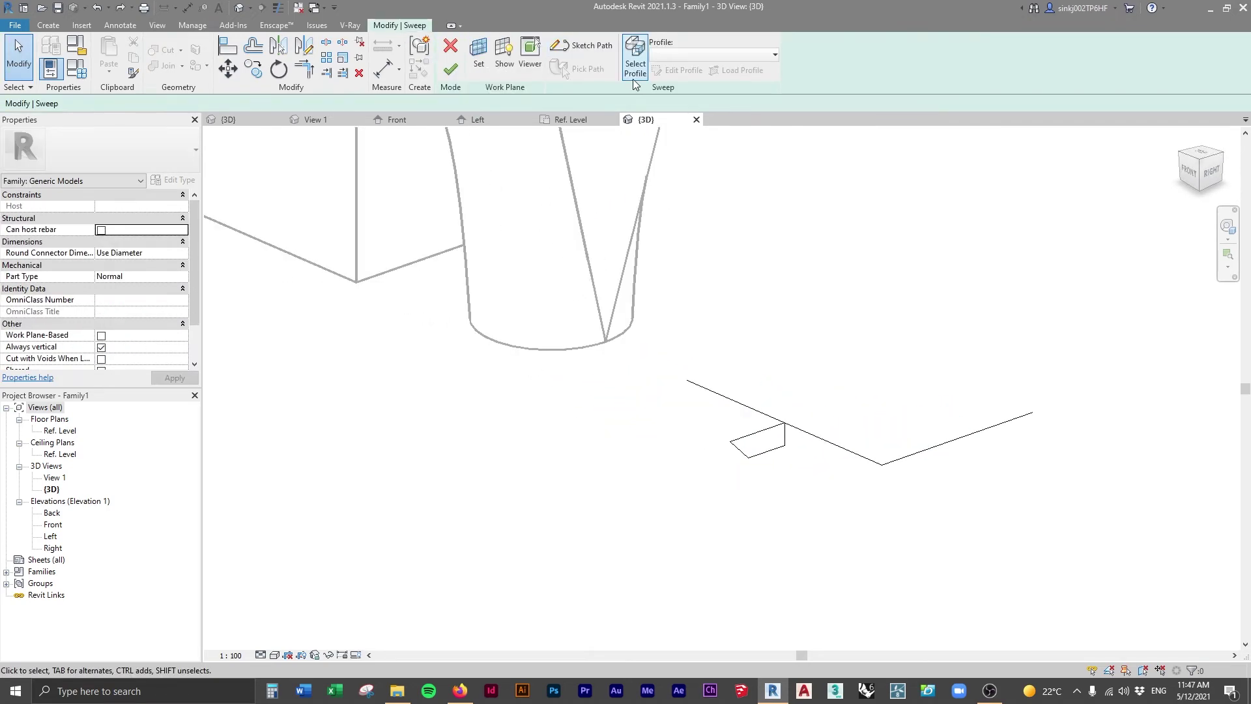
{"action": "left_click", "coordinate": [637, 65]}
{"action": "left_click", "coordinate": [674, 55]}
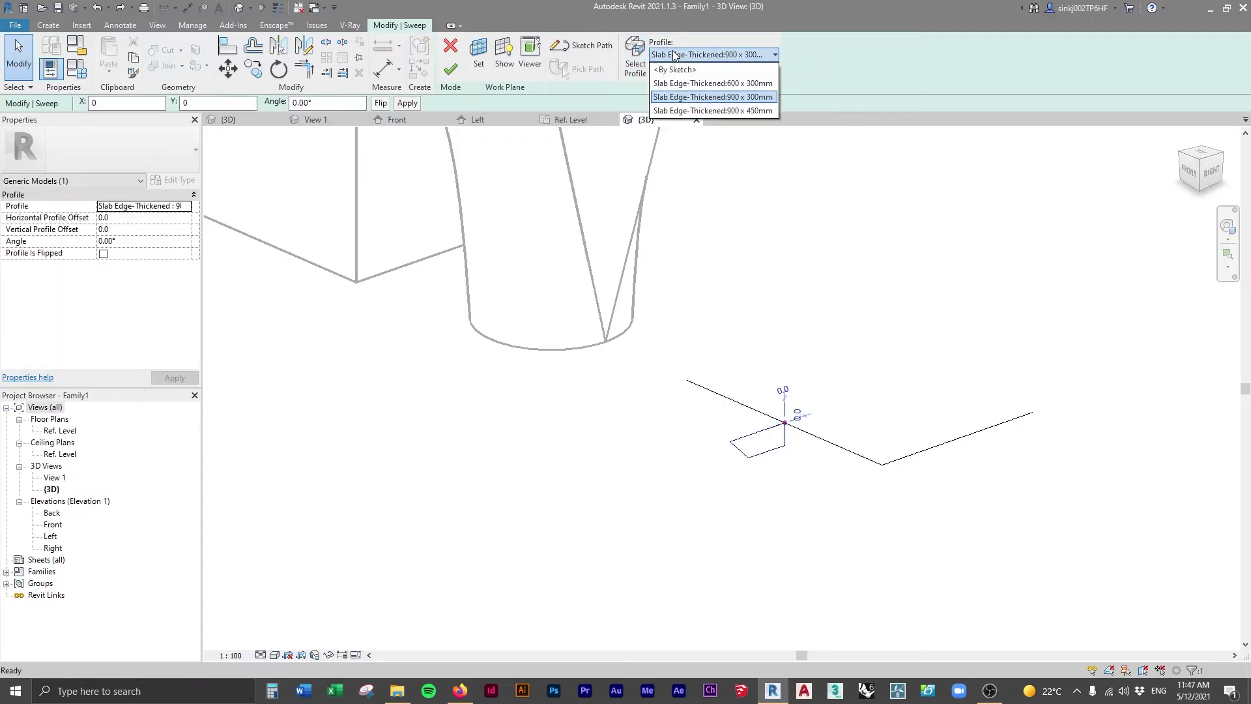
{"action": "left_click", "coordinate": [676, 72]}
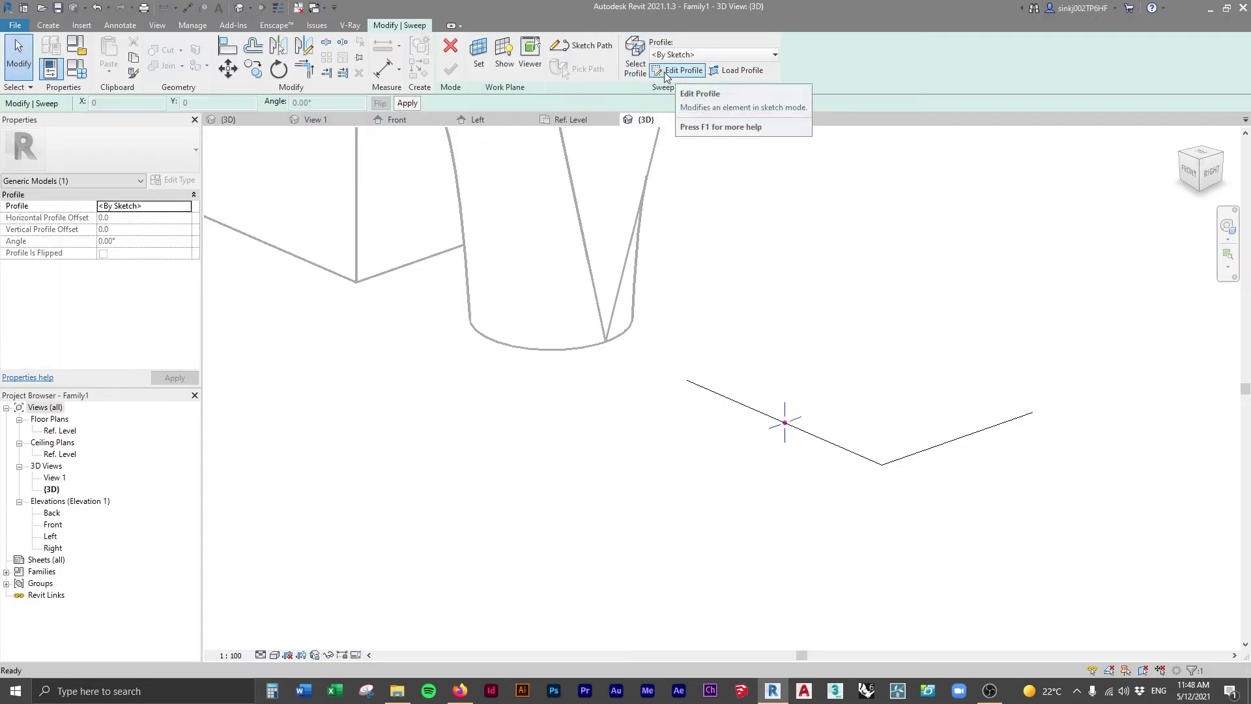
Sketch a closed triangular sweep profile from the path's profile point, with a vertical side and a sloping side about 1900 mm long.
{"action": "left_click", "coordinate": [679, 71]}
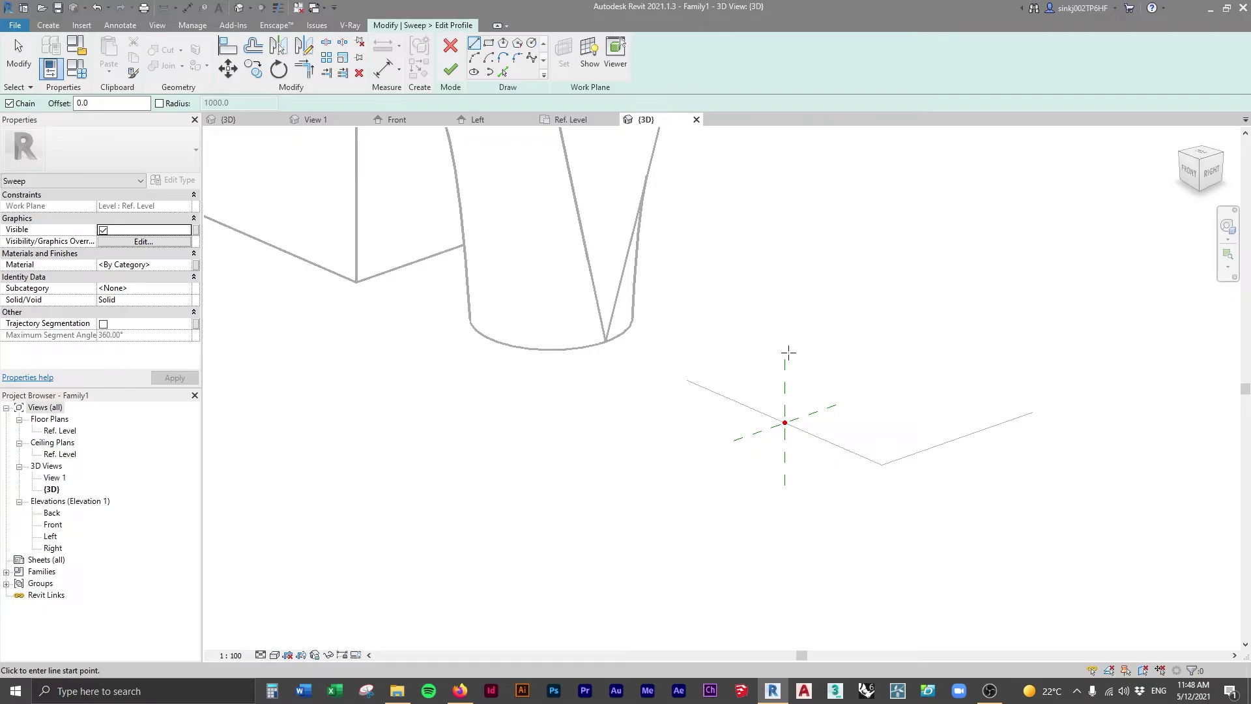
{"action": "left_click", "coordinate": [785, 424]}
{"action": "left_click", "coordinate": [785, 309]}
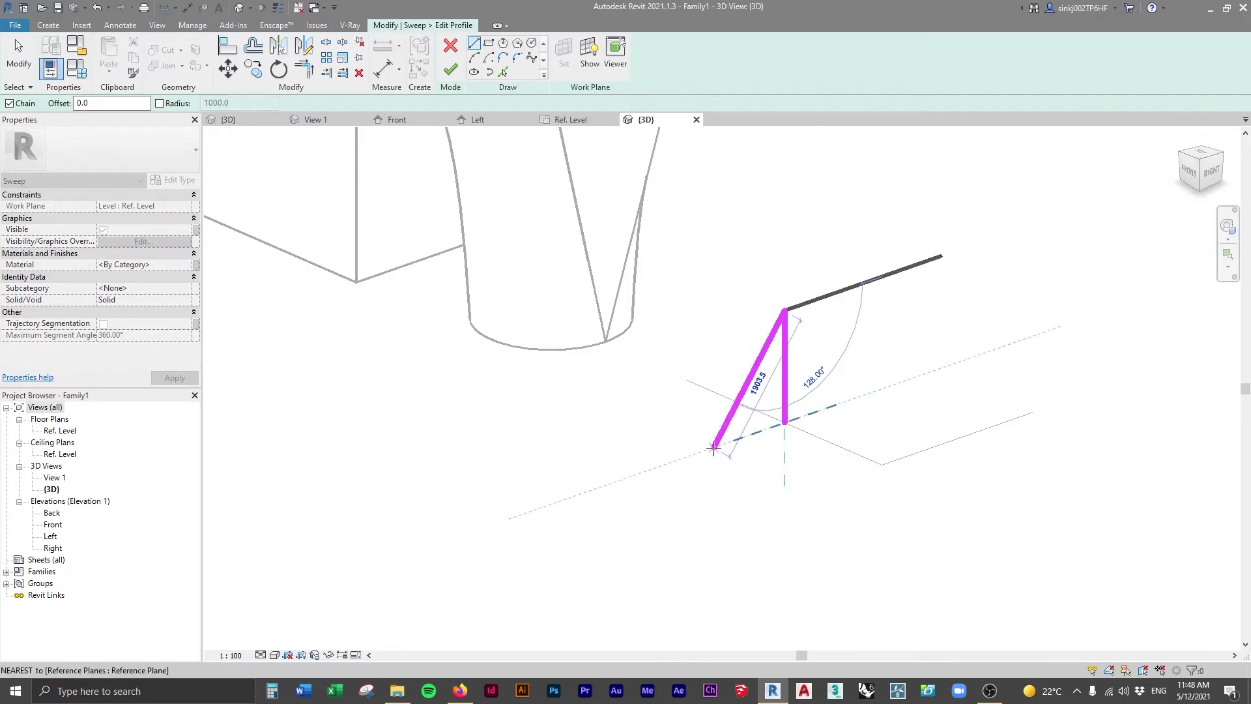
{"action": "left_click", "coordinate": [785, 424]}
{"action": "key", "text": "Escape"}
{"action": "key", "text": "Escape"}
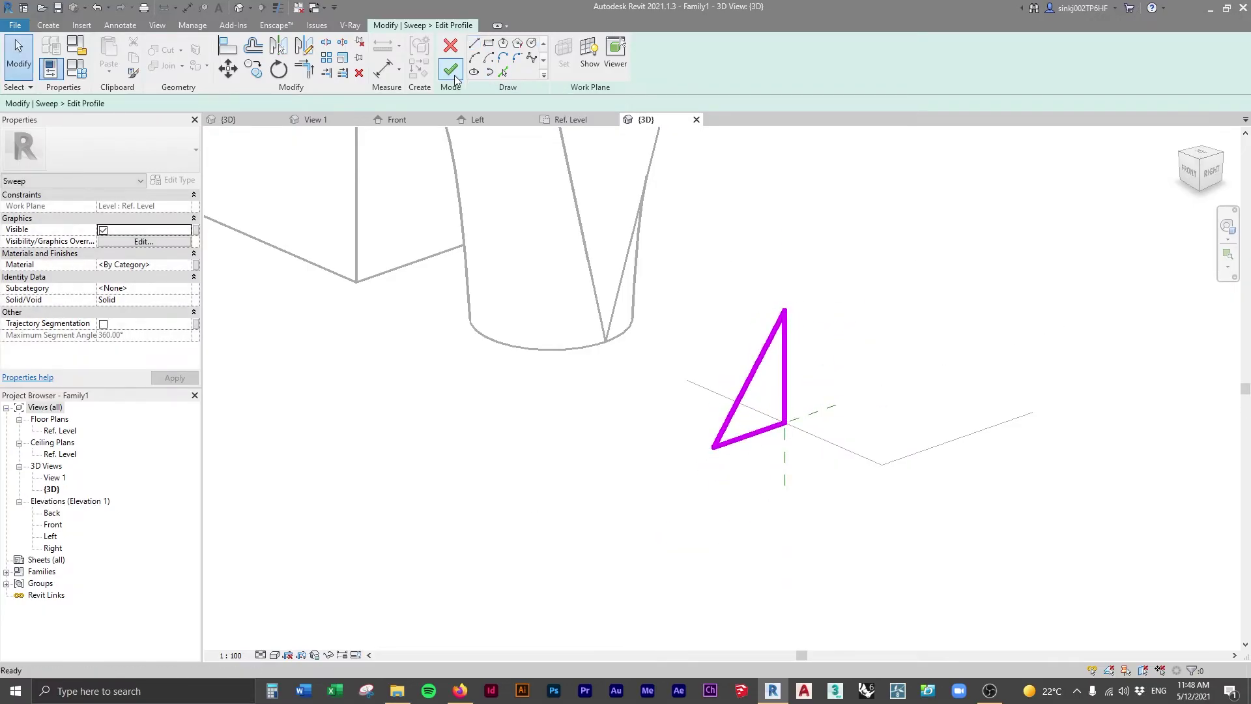
Finish the triangular profile and the sweep, and inspect the form beside the box and blend from the front.
{"action": "left_click", "coordinate": [450, 69]}
{"action": "left_click", "coordinate": [969, 243]}
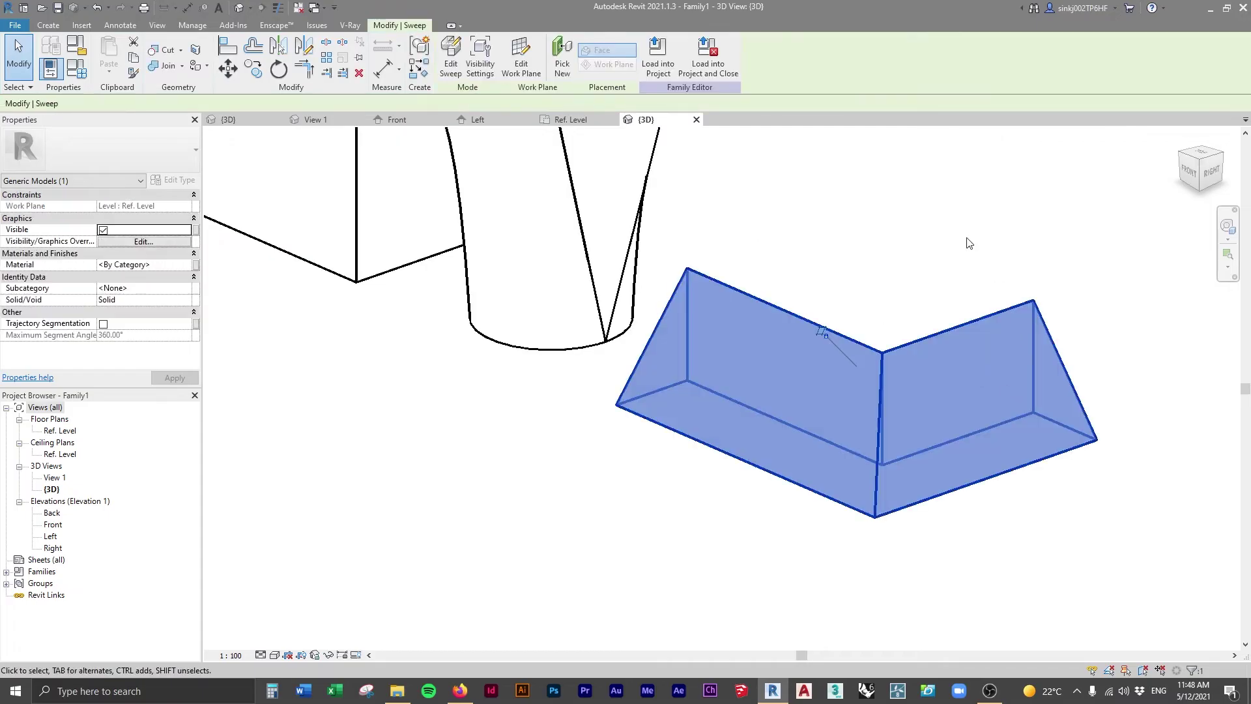
{"action": "middle_click_drag", "start_coordinate": [970, 243], "coordinate": [1112, 436], "text": "shift"}
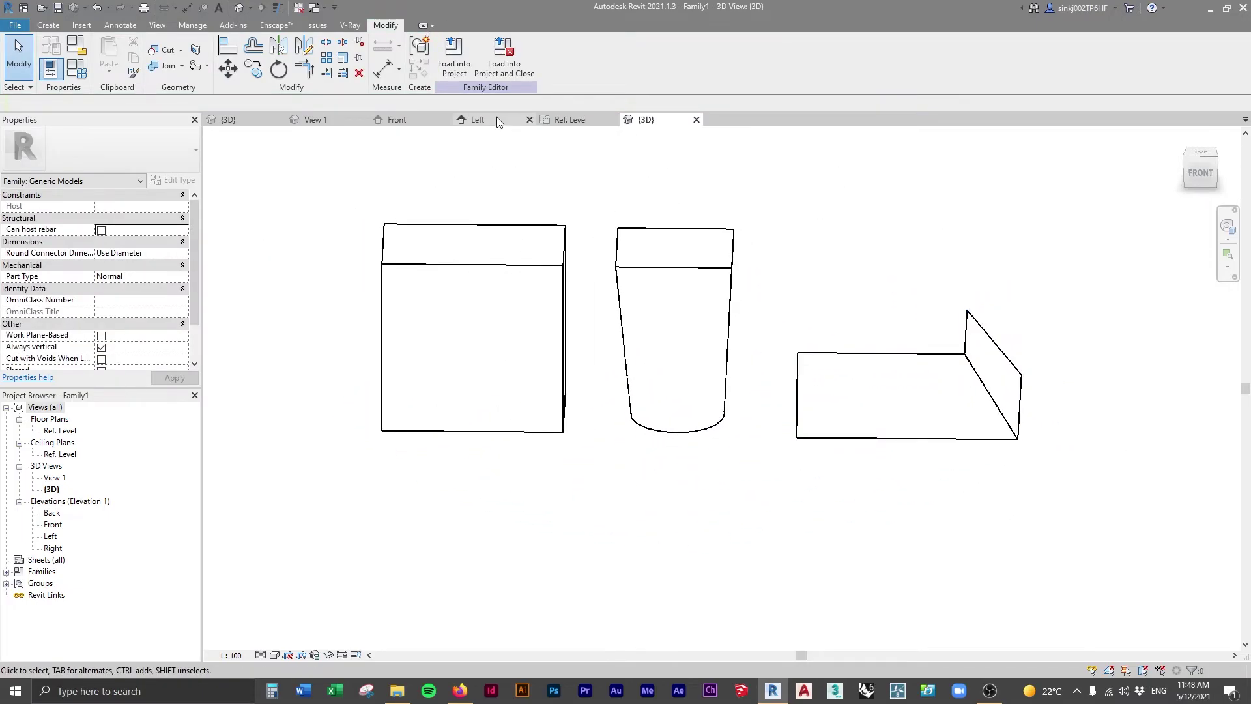
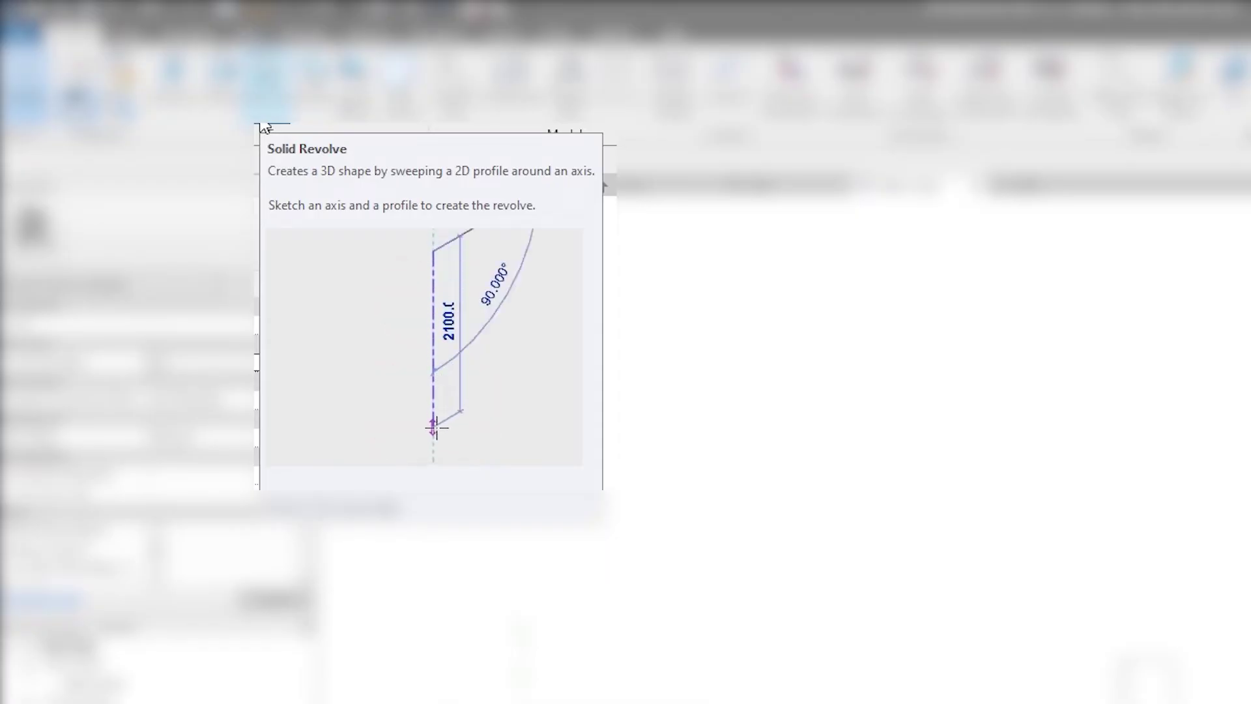
Sketch a closed C-shaped Revolve boundary beyond the sweep on Ref. Level, with arms and notch about 1000 mm, and try to finish it.
{"action": "left_click", "coordinate": [264, 85]}
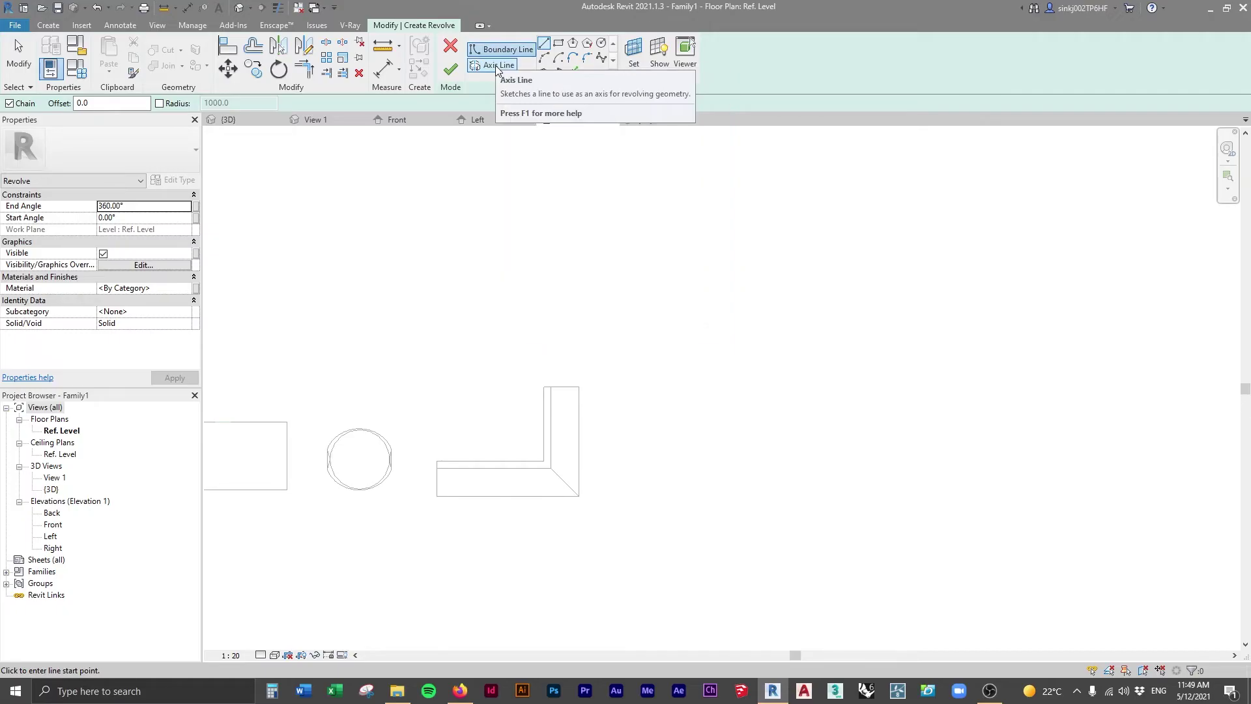
{"action": "left_click", "coordinate": [496, 65]}
{"action": "left_click", "coordinate": [502, 49]}
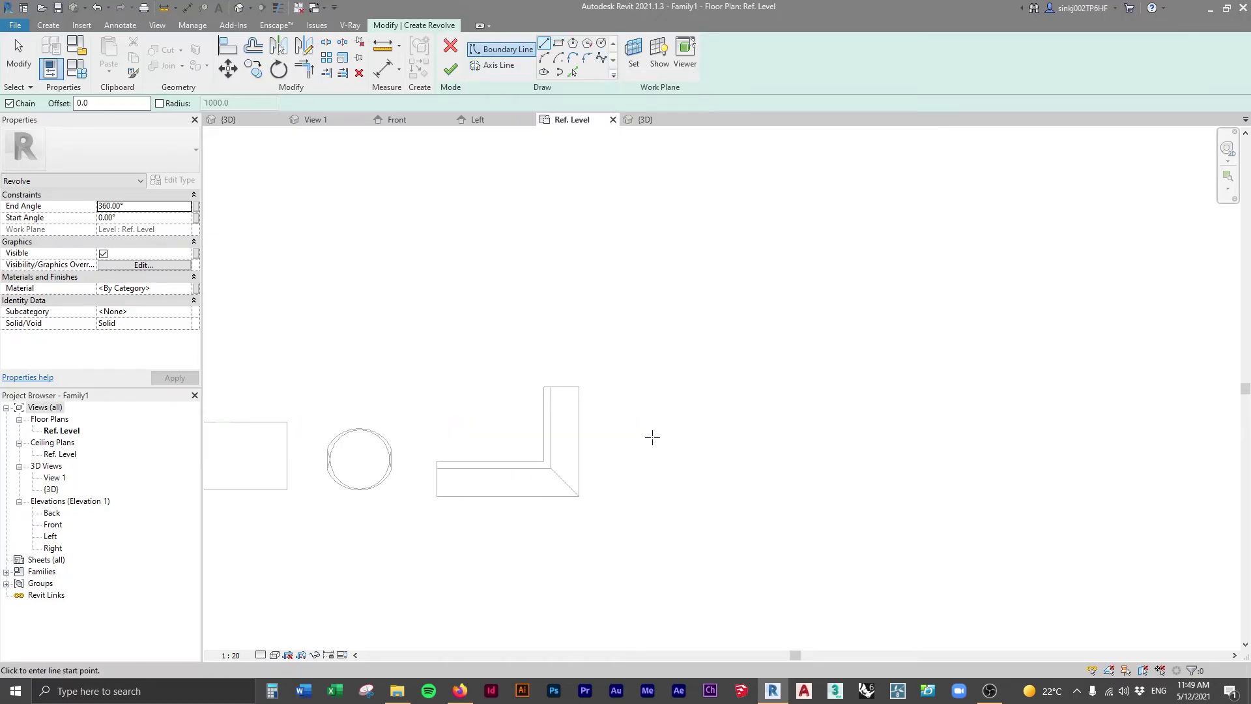
{"action": "left_click", "coordinate": [648, 410]}
{"action": "left_click", "coordinate": [697, 436]}
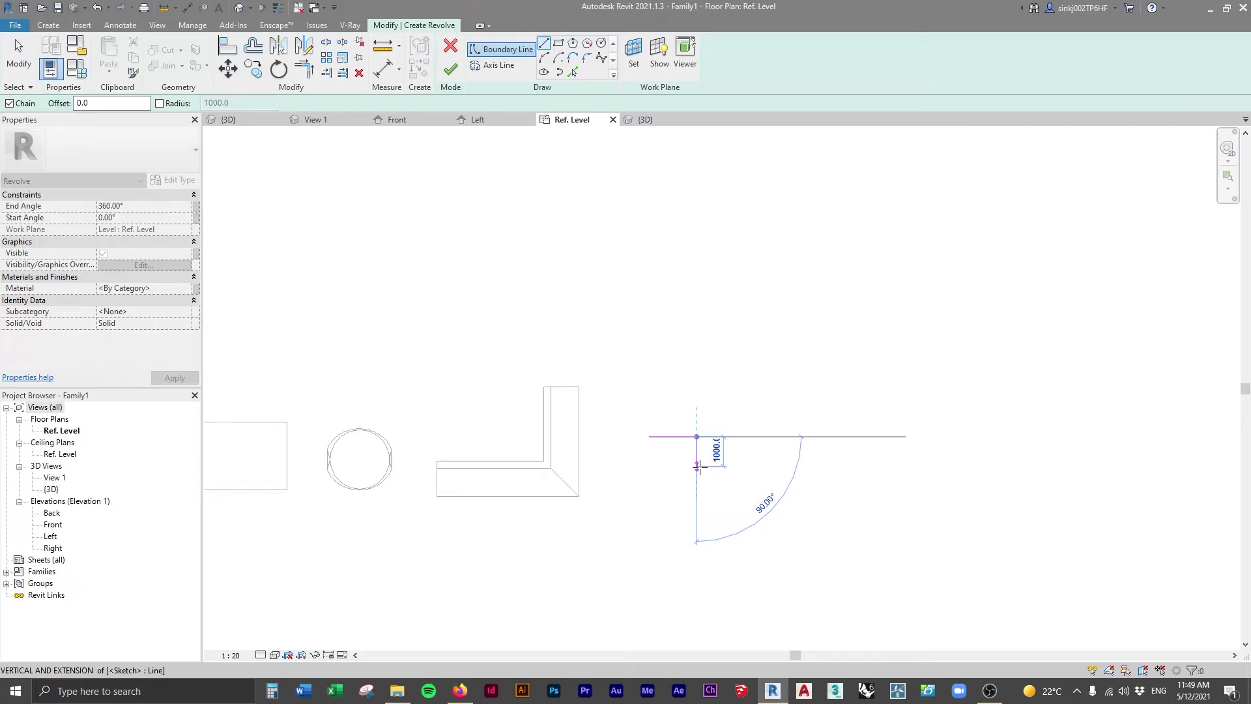
{"action": "left_click", "coordinate": [697, 468]}
{"action": "left_click", "coordinate": [667, 468]}
{"action": "left_click", "coordinate": [666, 496]}
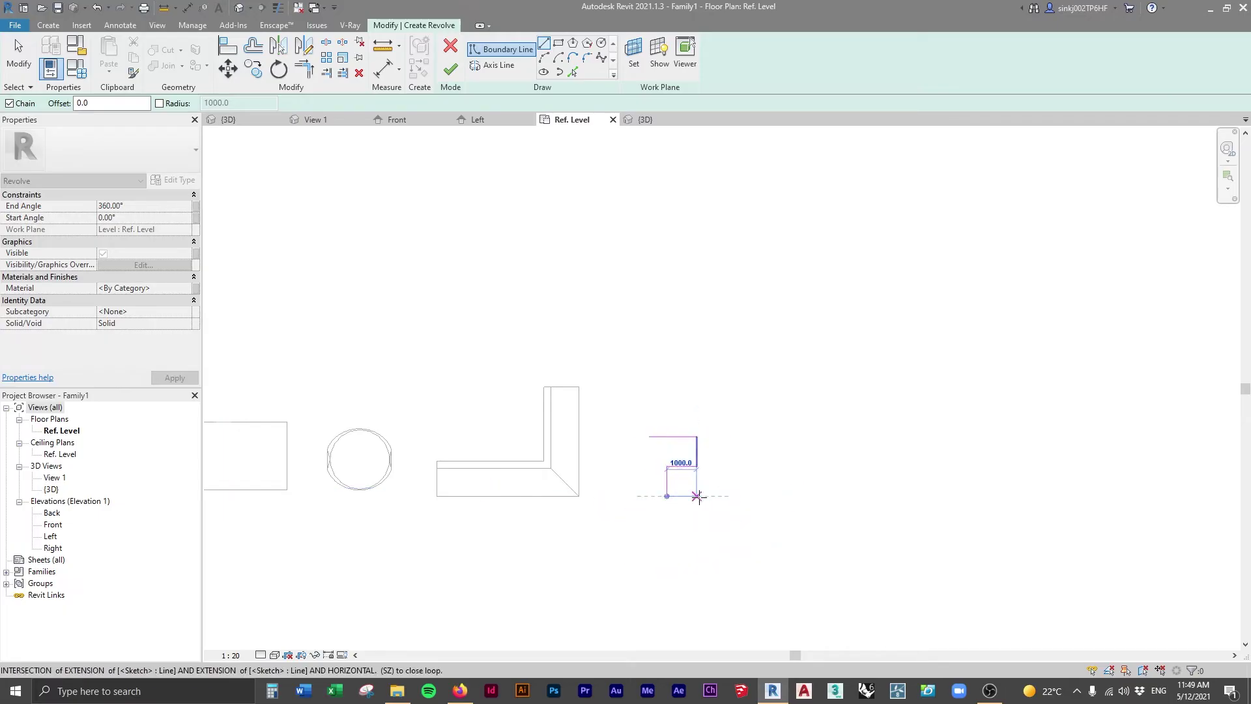
{"action": "left_click", "coordinate": [697, 496]}
{"action": "left_click", "coordinate": [697, 525]}
{"action": "left_click", "coordinate": [650, 526]}
{"action": "left_click", "coordinate": [649, 436]}
{"action": "left_click", "coordinate": [450, 69]}
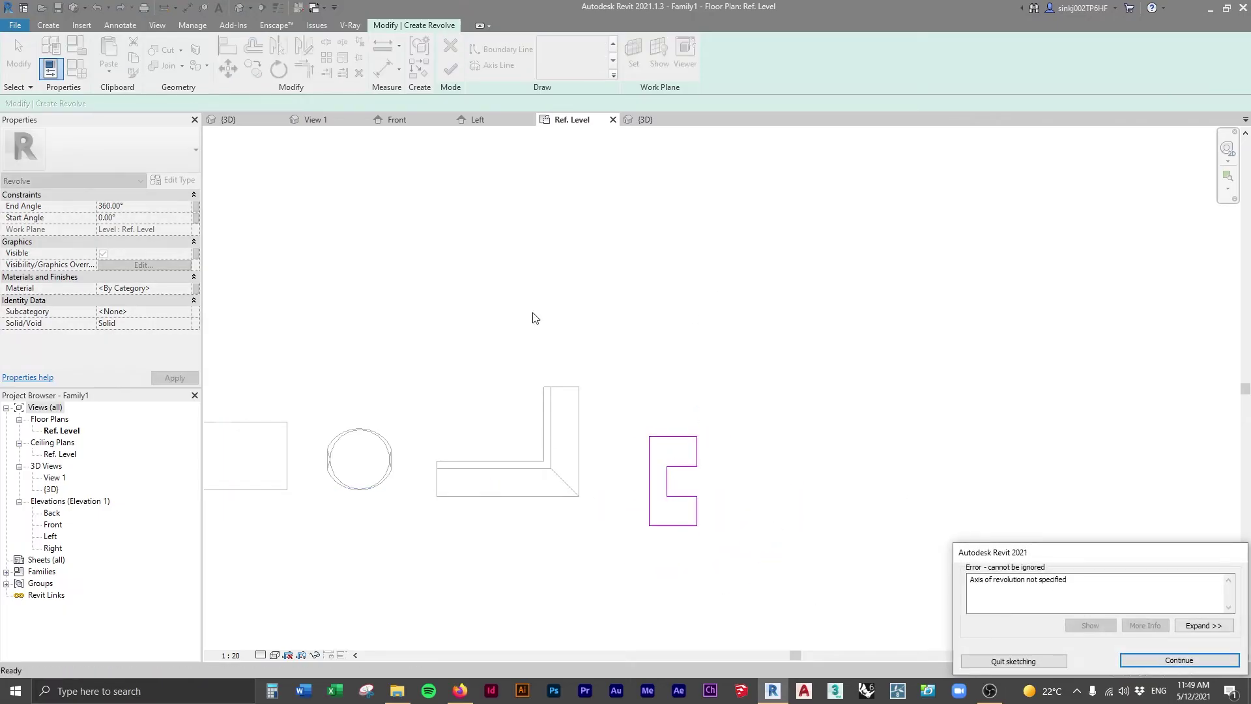
{"action": "left_click", "coordinate": [1196, 663]}
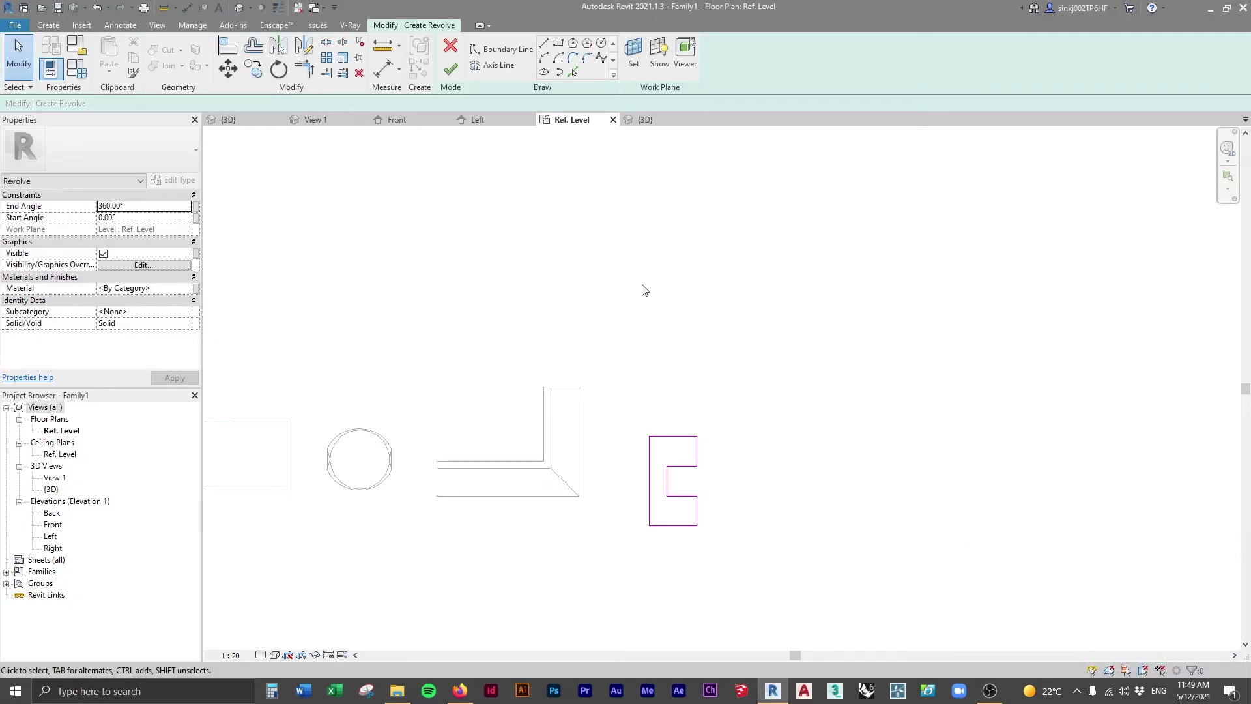
Complete the revolve with a vertical axis line along the C-shape's straight back edge, and inspect the form in the default 3D view.
{"action": "left_click", "coordinate": [493, 65]}
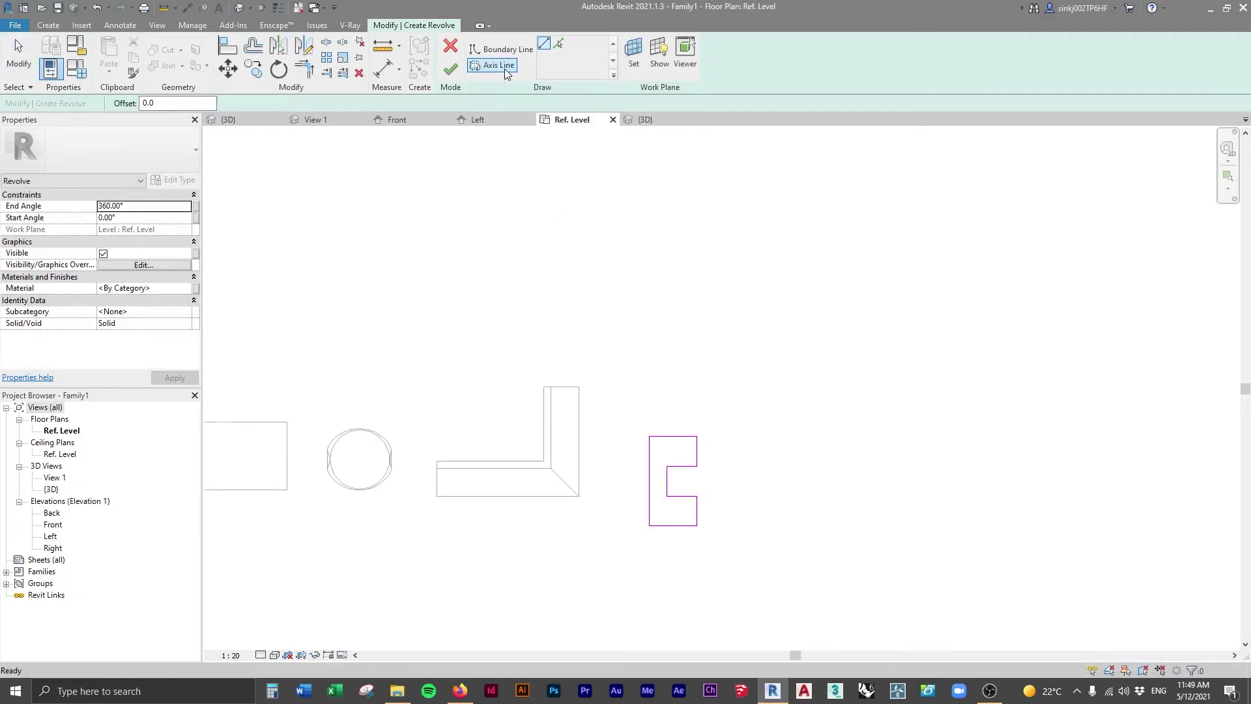
{"action": "left_click", "coordinate": [648, 370]}
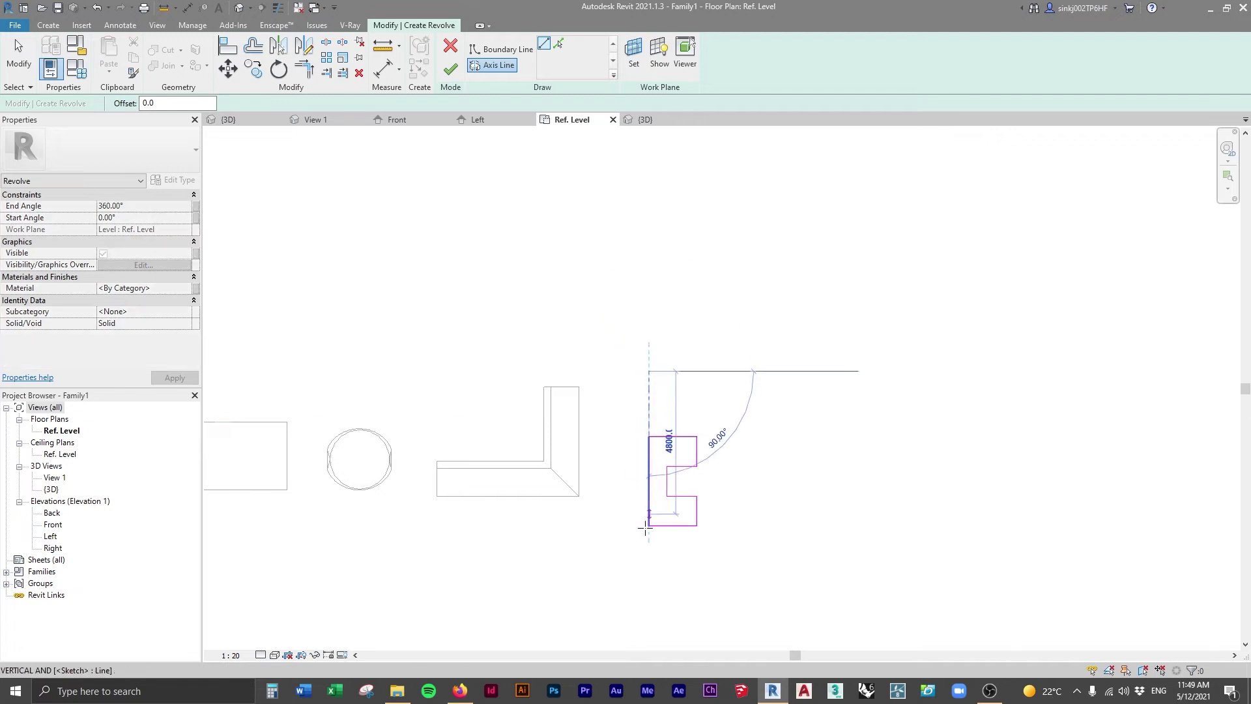
{"action": "left_click", "coordinate": [648, 587]}
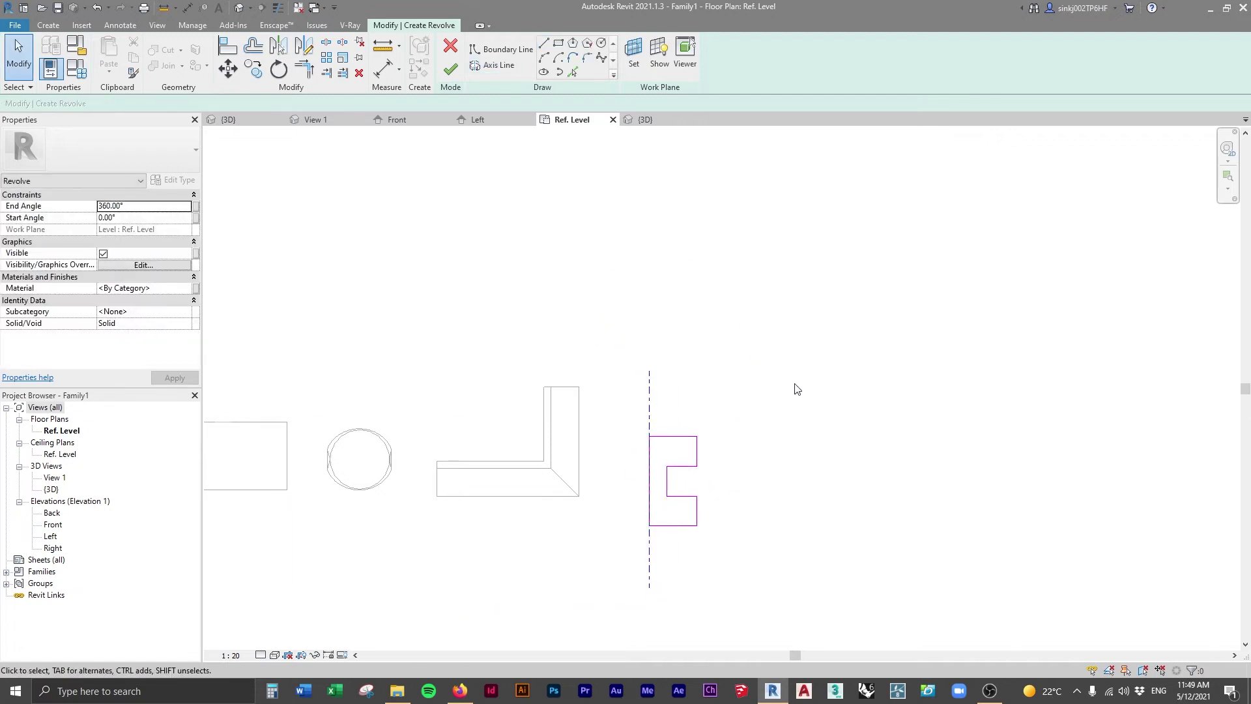
{"action": "left_click", "coordinate": [449, 69]}
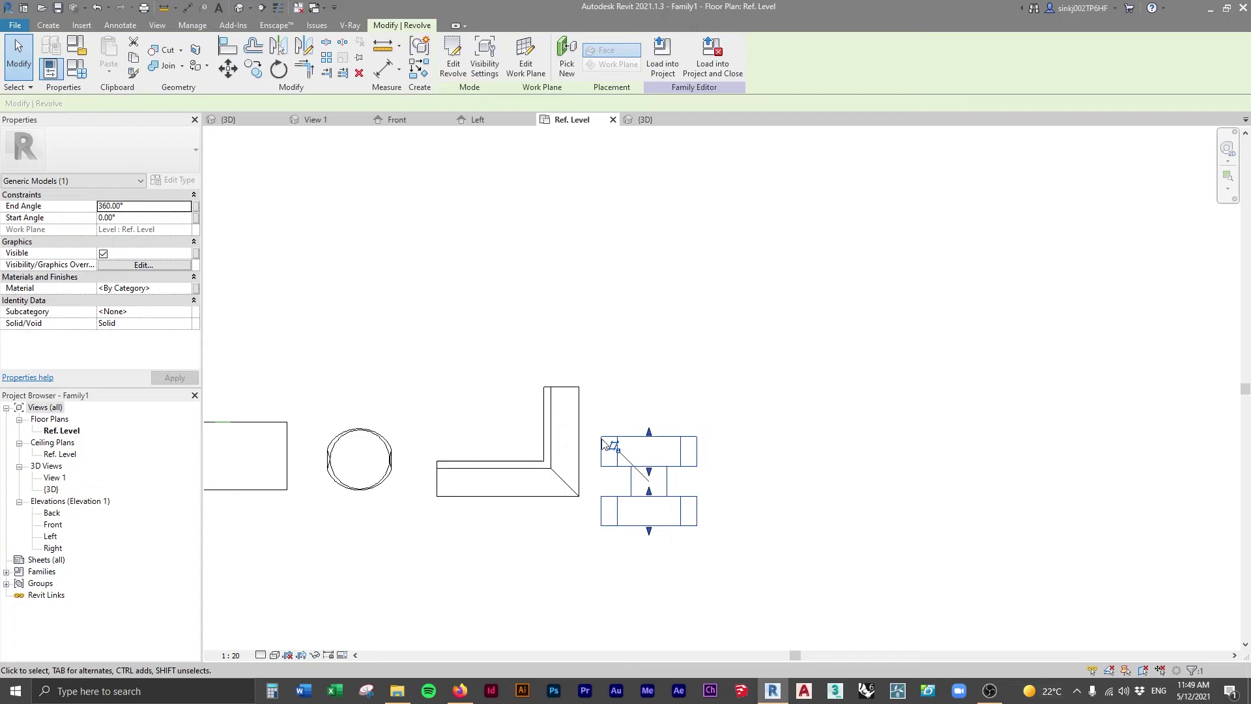
{"action": "left_click", "coordinate": [240, 9]}
{"action": "mouse_move", "coordinate": [717, 365]}
{"action": "middle_mouse_down", "text": "shift"}
{"action": "mouse_move", "coordinate": [938, 422]}
{"action": "mouse_move", "coordinate": [757, 364]}
{"action": "mouse_move", "coordinate": [730, 385]}
{"action": "middle_mouse_up", "text": "shift"}
{"action": "scroll", "coordinate": [521, 530], "scroll_direction": "up", "scroll_amount": 2}
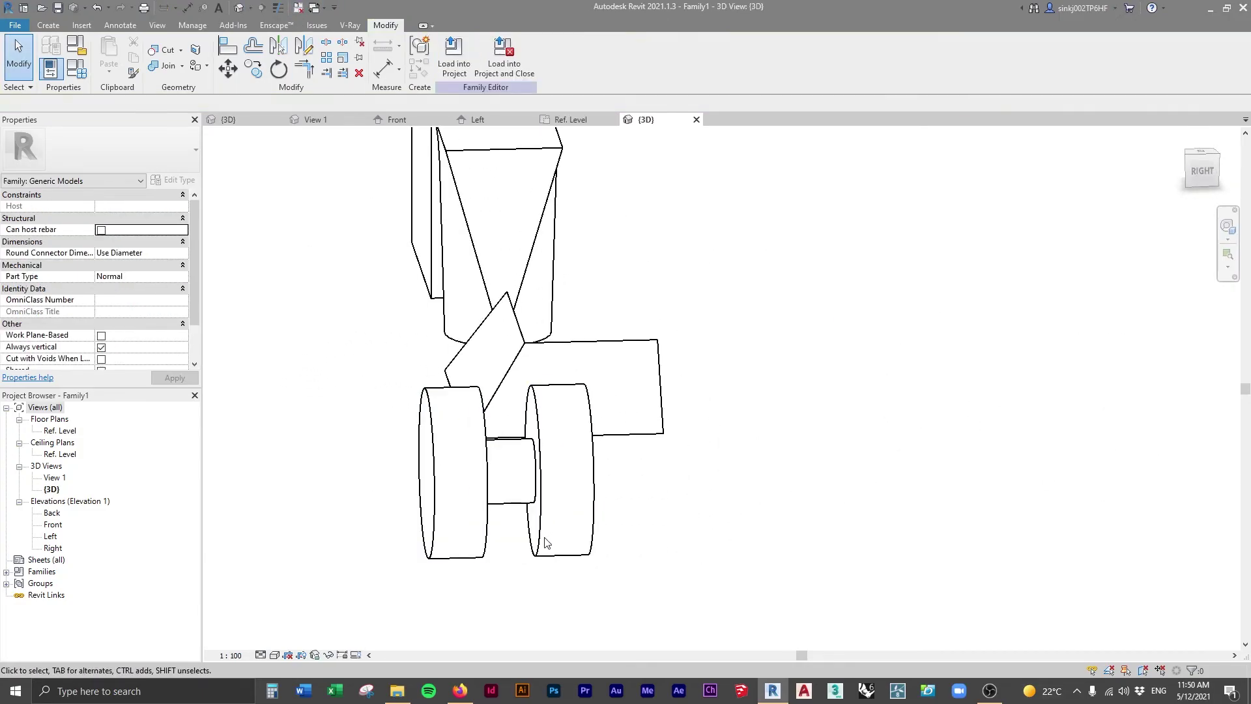
{"action": "left_click", "coordinate": [547, 544]}
{"action": "middle_click_drag", "start_coordinate": [546, 544], "coordinate": [710, 631], "text": "shift"}
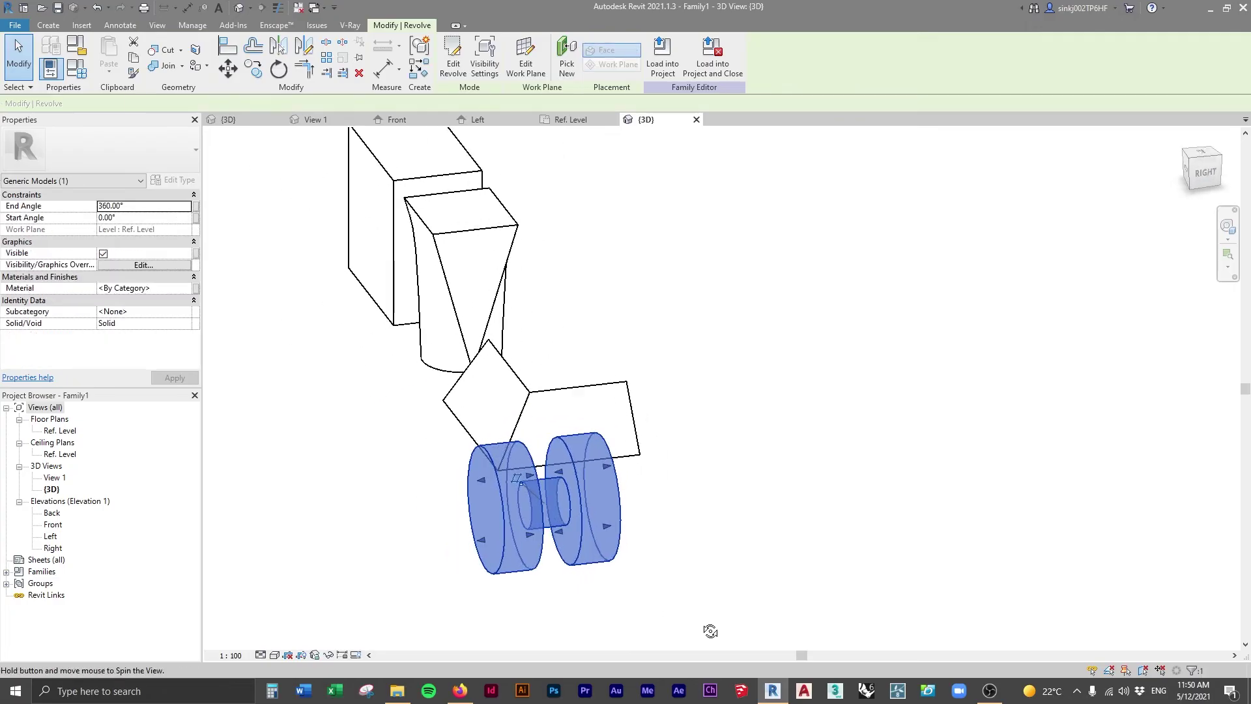
Open the revolve's sketch to review its boundary and axis line, close it without edits, and inspect the form in 3D.
{"action": "left_click", "coordinate": [453, 59]}
{"action": "scroll", "coordinate": [574, 534], "scroll_direction": "down", "scroll_amount": 2}
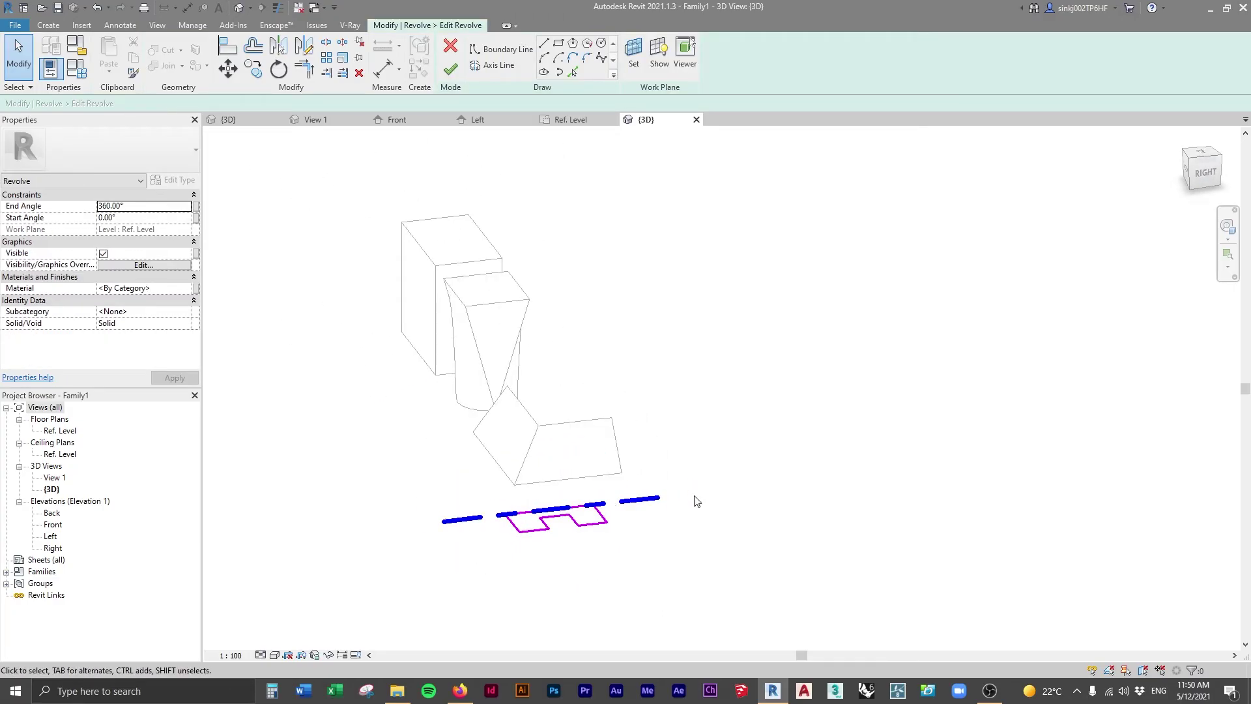
{"action": "scroll", "coordinate": [673, 538], "scroll_direction": "up", "scroll_amount": 3}
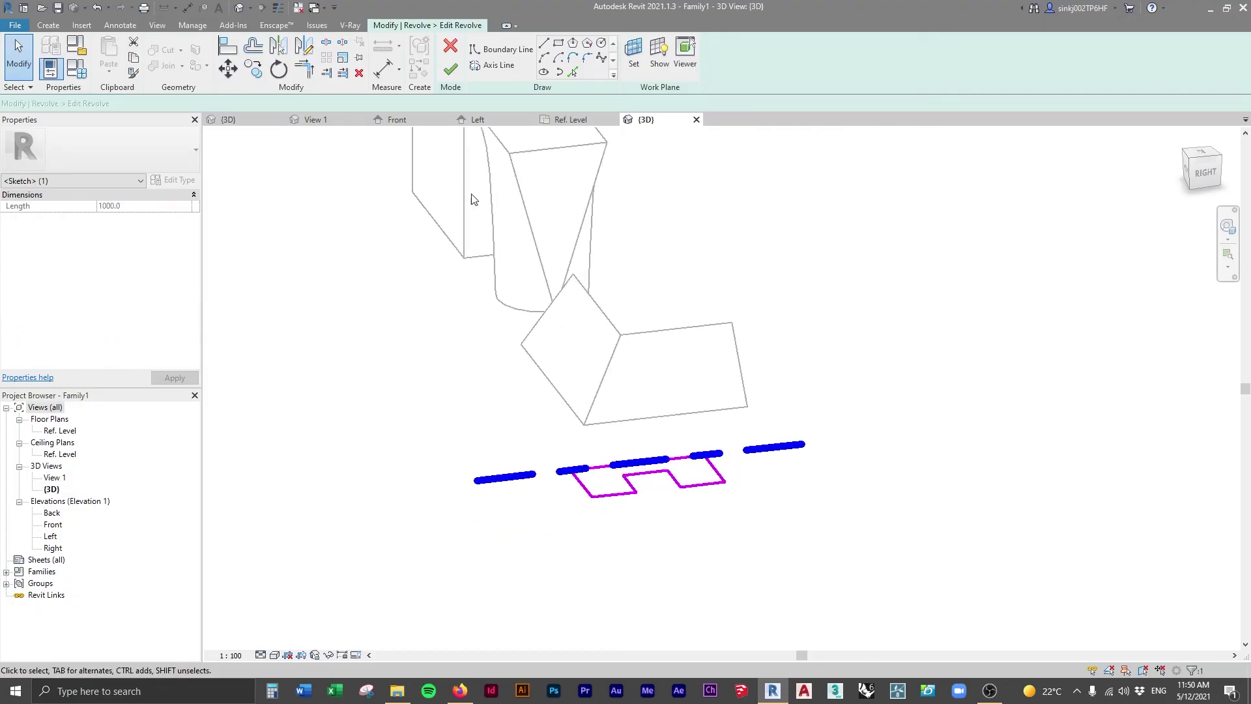
{"action": "left_click", "coordinate": [452, 70]}
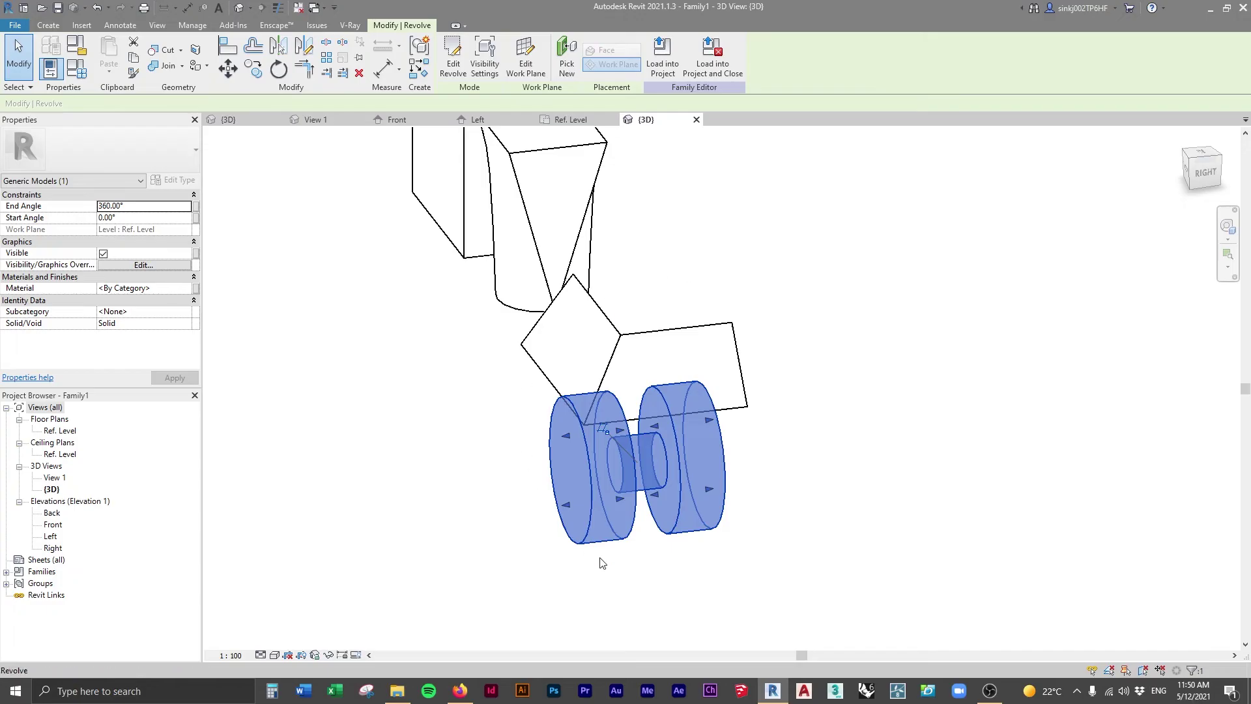
{"action": "left_click", "coordinate": [854, 458]}
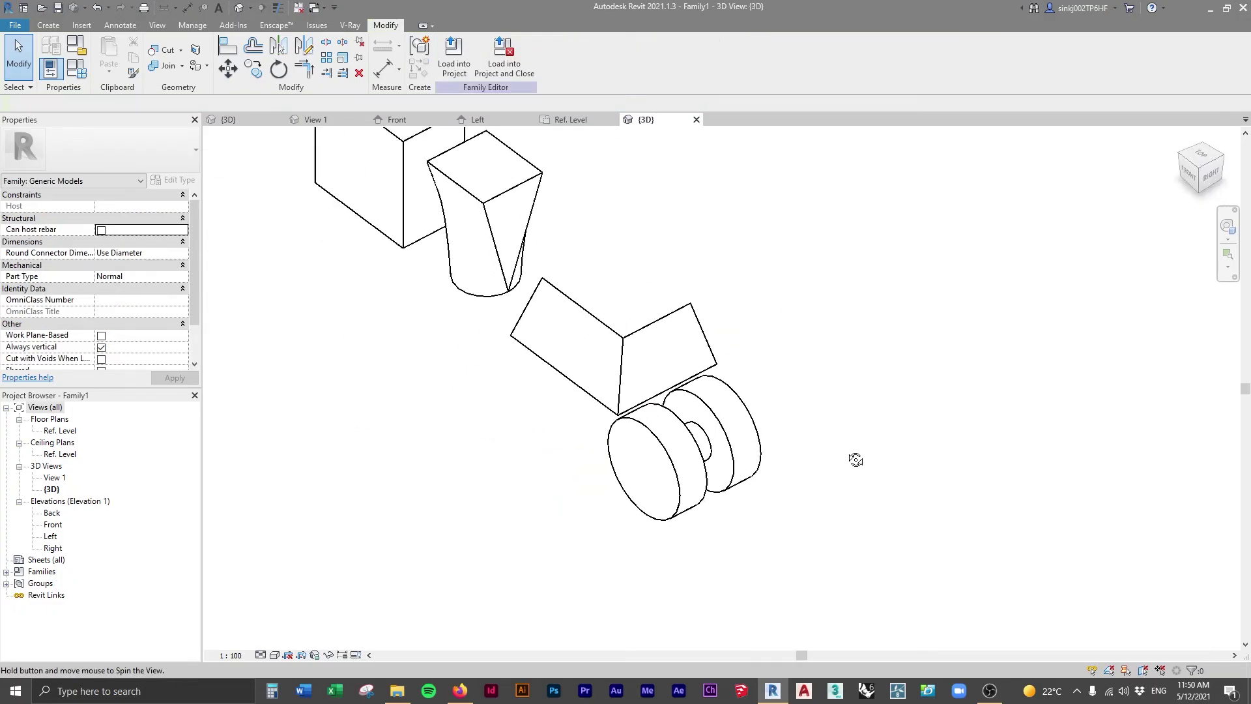
Start a Swept Blend on Ref. Level and sketch a shallow arc as its path beyond the revolve.
{"action": "key", "text": "ctrl+Tab"}
{"action": "left_click_drag", "start_coordinate": [682, 463], "coordinate": [694, 441]}
{"action": "left_click", "coordinate": [49, 25]}
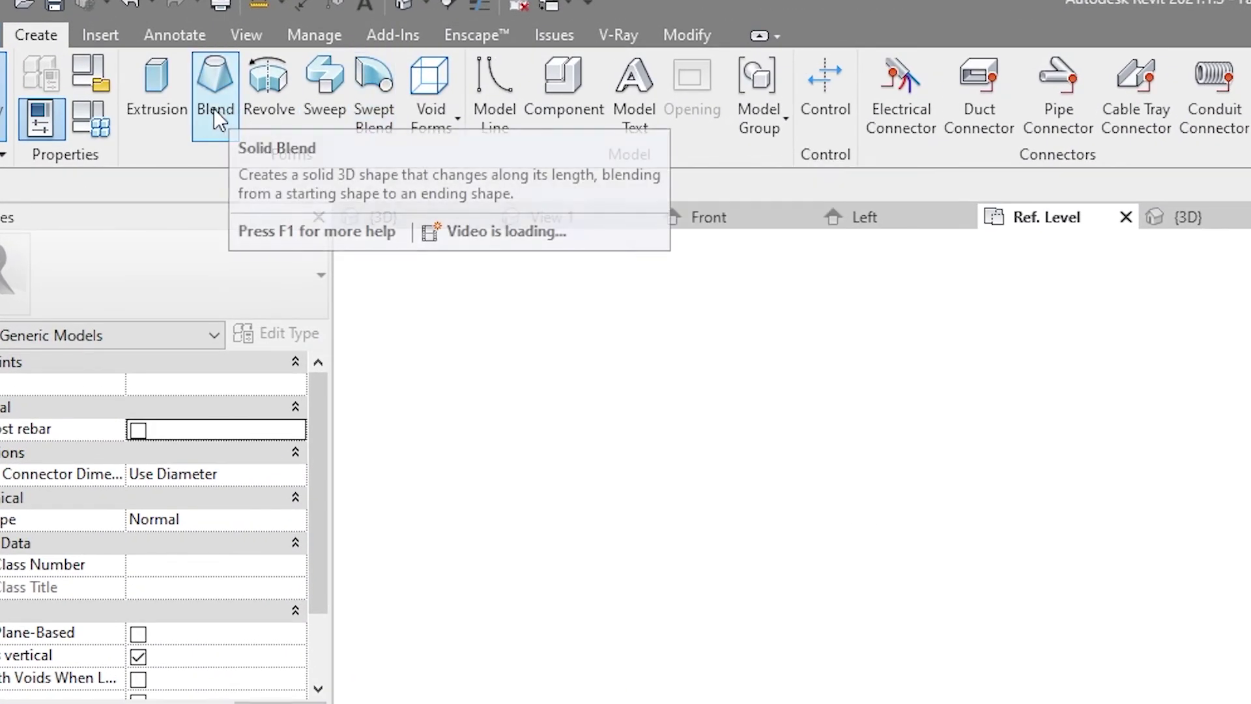
{"action": "left_click", "coordinate": [373, 107]}
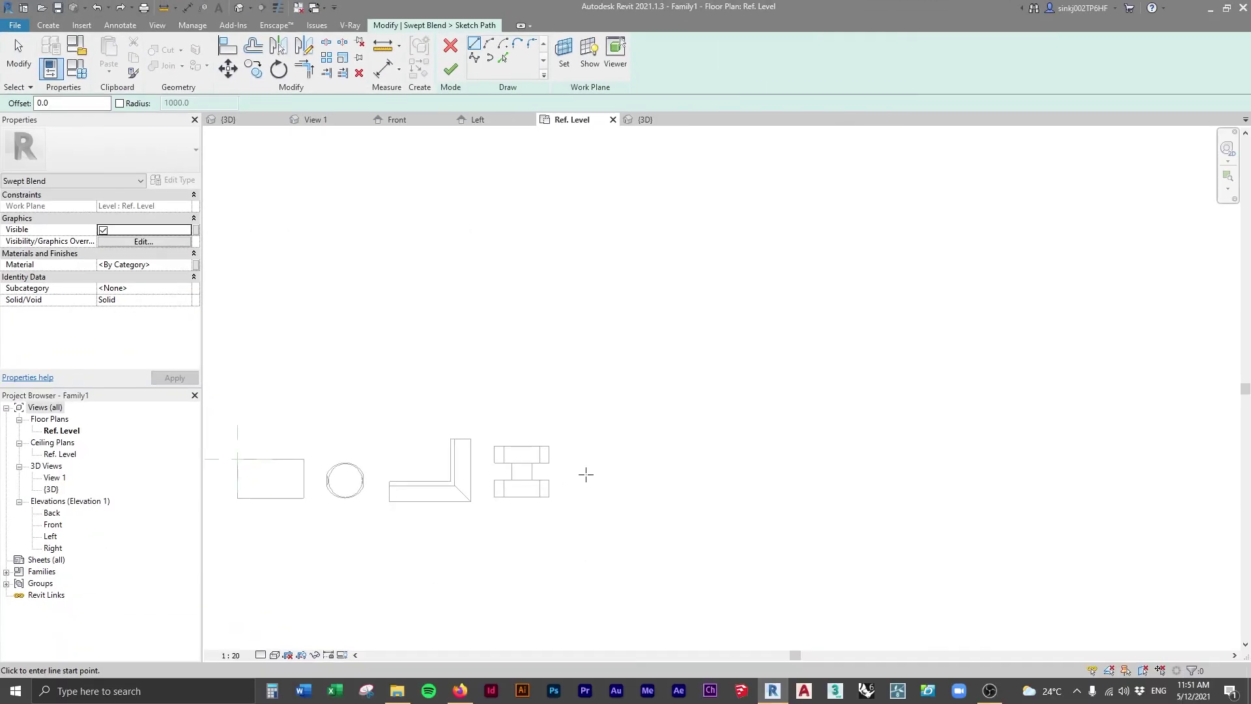
{"action": "left_click", "coordinate": [586, 475]}
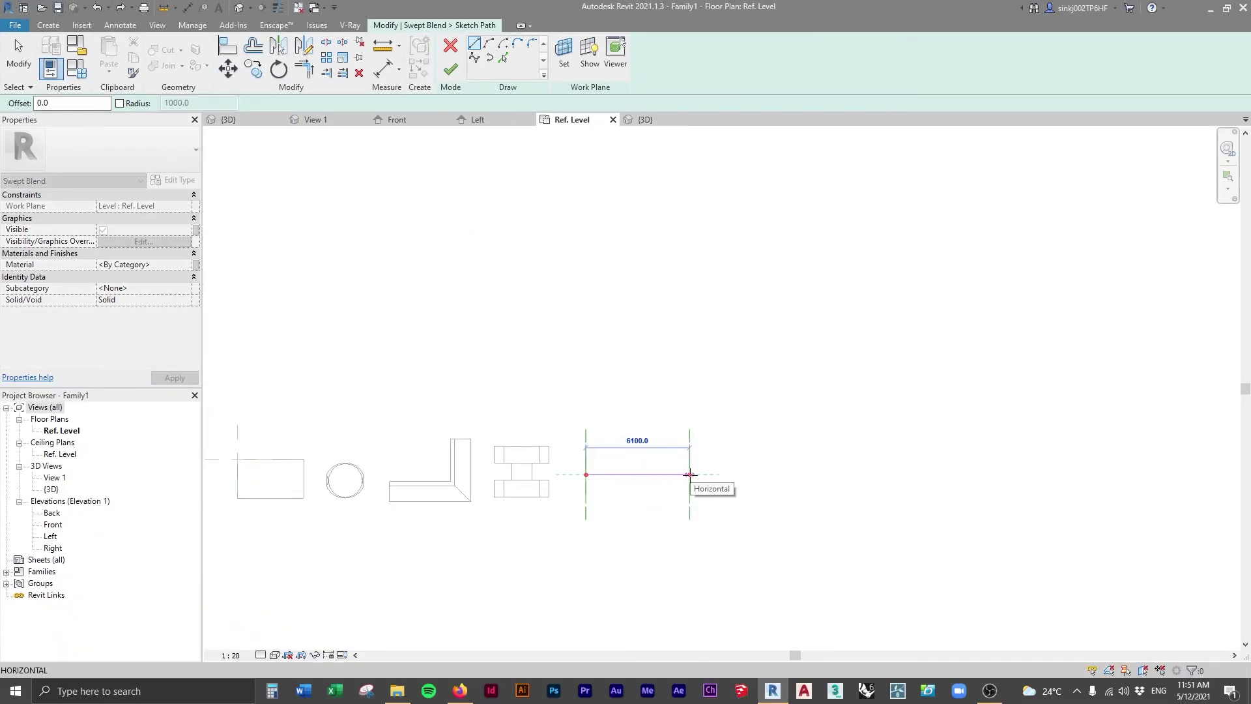
{"action": "left_click", "coordinate": [488, 43]}
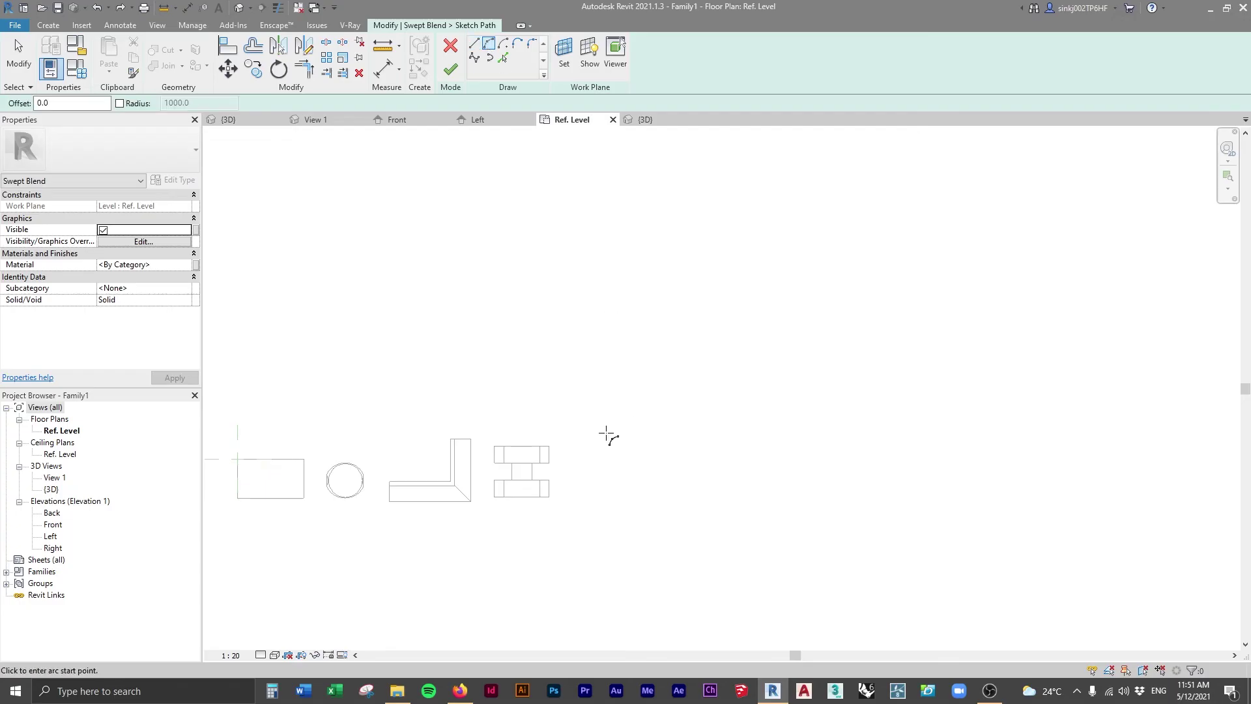
{"action": "left_click", "coordinate": [587, 479]}
{"action": "left_click", "coordinate": [691, 447]}
{"action": "left_click", "coordinate": [666, 477]}
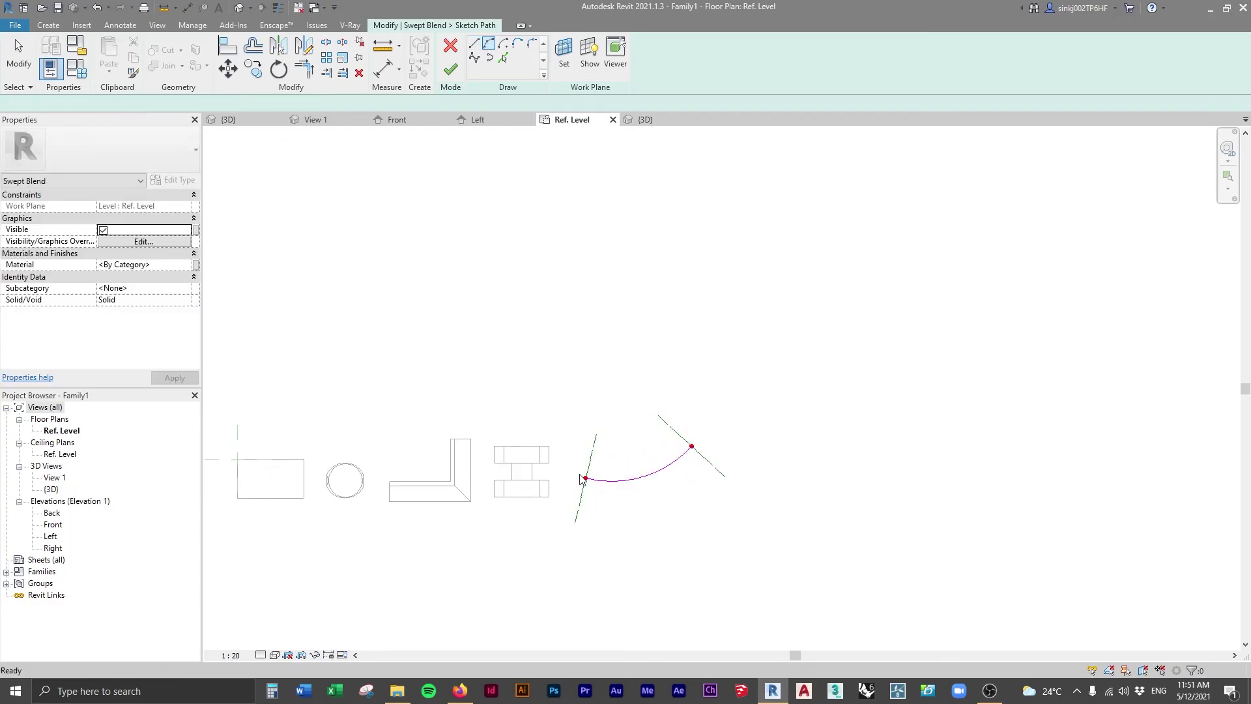
Leave the arc tool, check the profile plane at the arc's far end, and finish the swept blend path.
{"action": "key", "text": "Escape"}
{"action": "key", "text": "Escape"}
{"action": "scroll", "coordinate": [665, 475], "scroll_direction": "up", "scroll_amount": 3}
{"action": "scroll", "coordinate": [674, 400], "scroll_direction": "down", "scroll_amount": 2}
{"action": "left_click", "coordinate": [671, 391]}
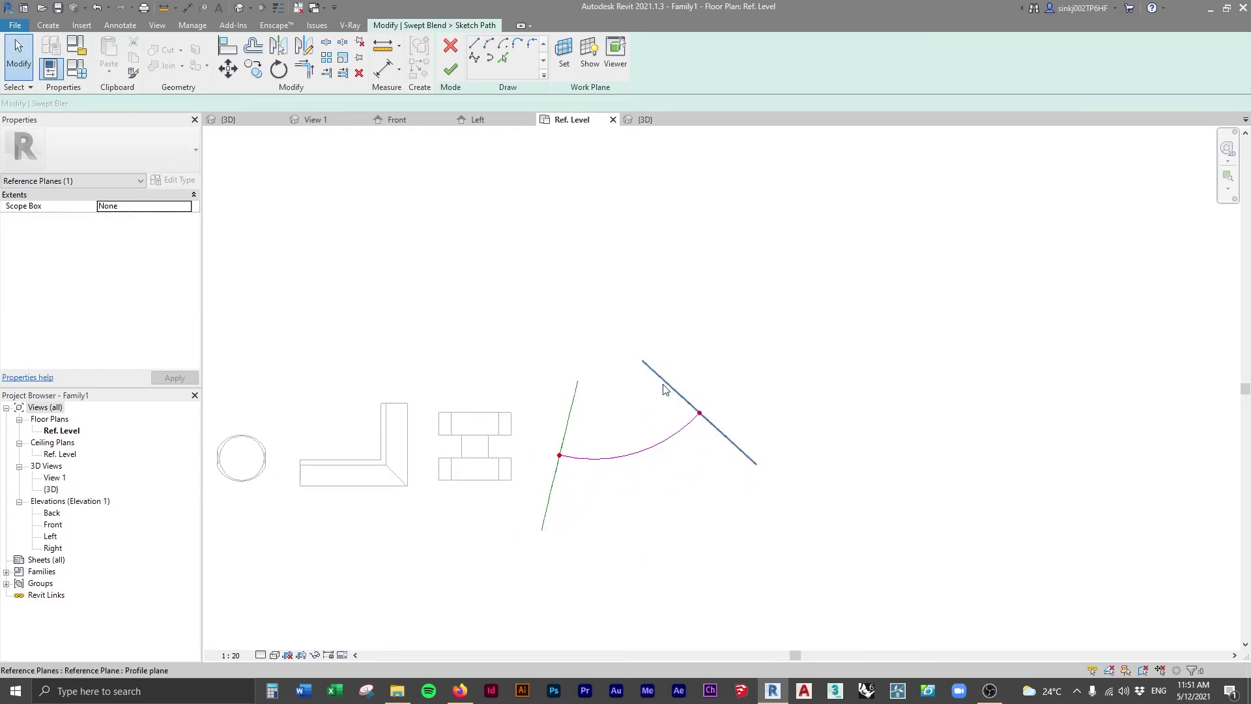
{"action": "key", "text": "Escape"}
{"action": "left_click", "coordinate": [449, 73]}
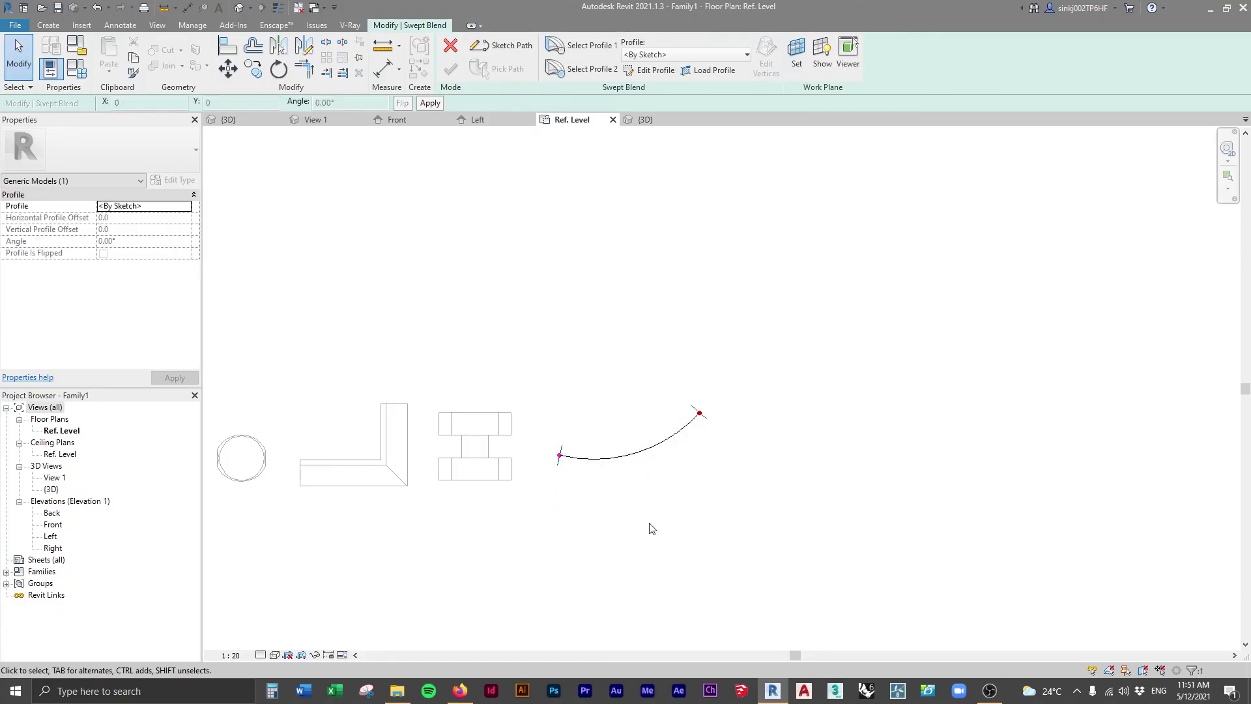
Compare both profile locations on the path and assign Slab Edge-Thickened:600 x 300mm to Profile 1.
{"action": "left_click", "coordinate": [570, 70]}
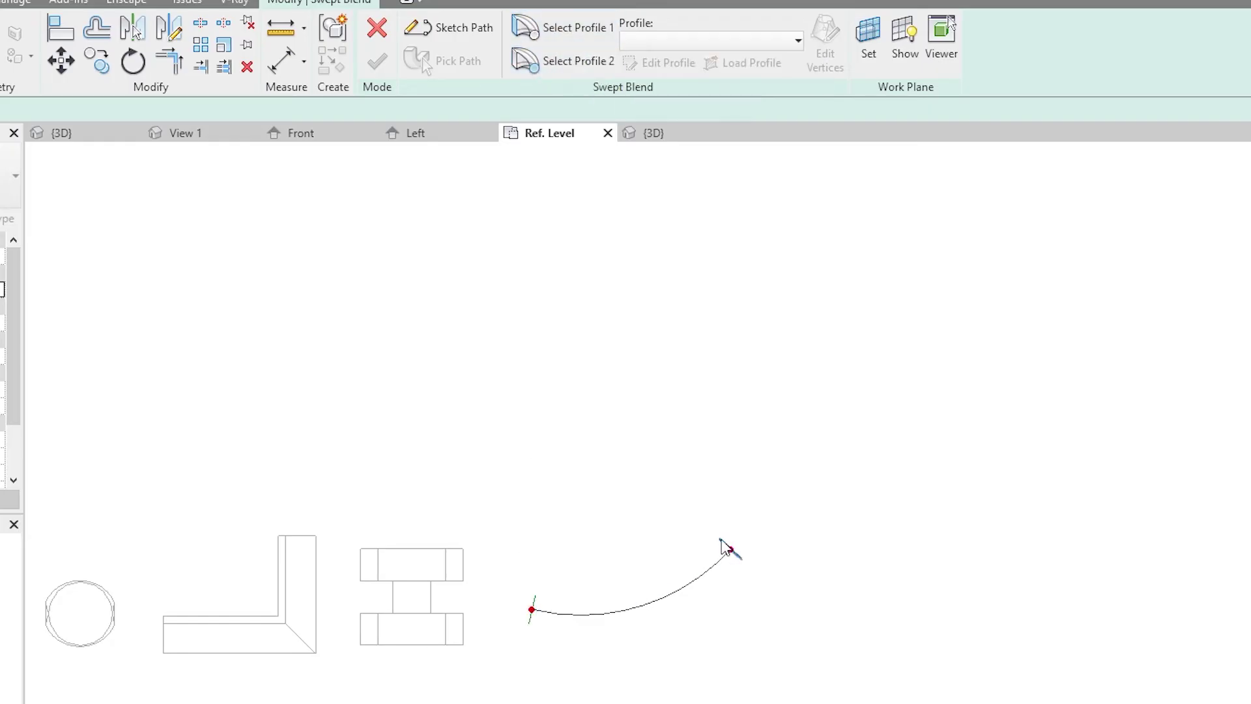
{"action": "left_click", "coordinate": [552, 37]}
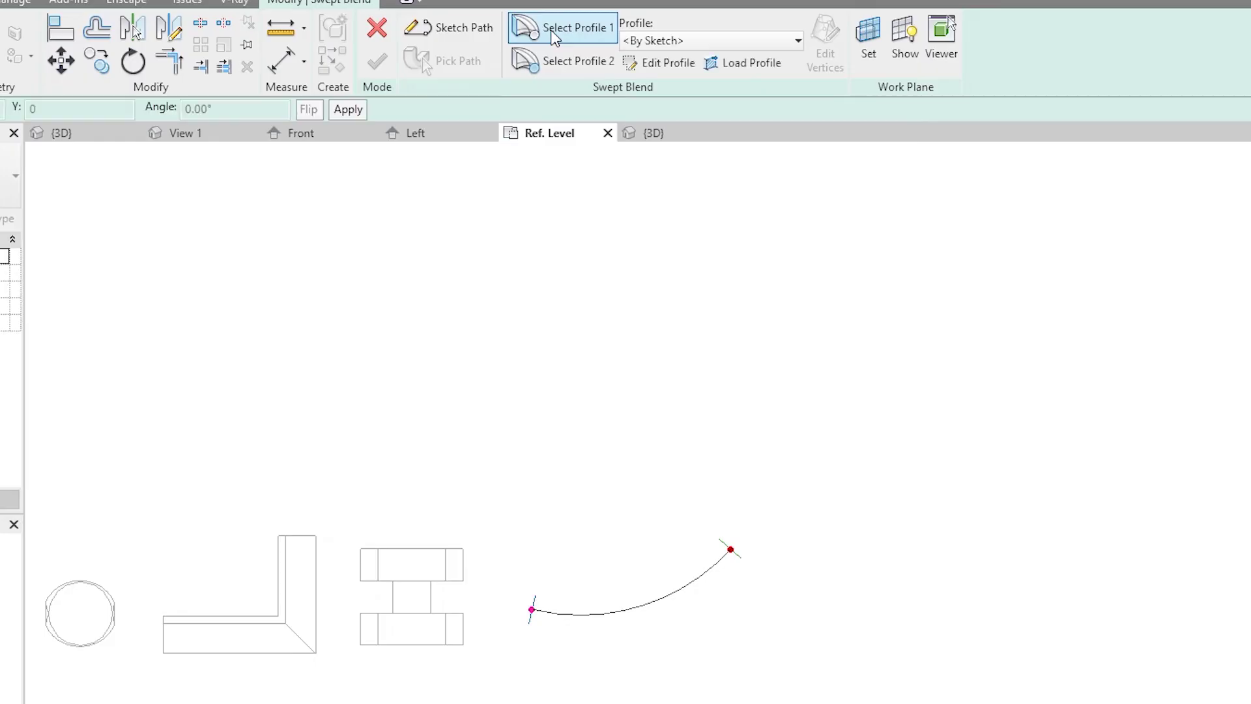
{"action": "left_click", "coordinate": [675, 41]}
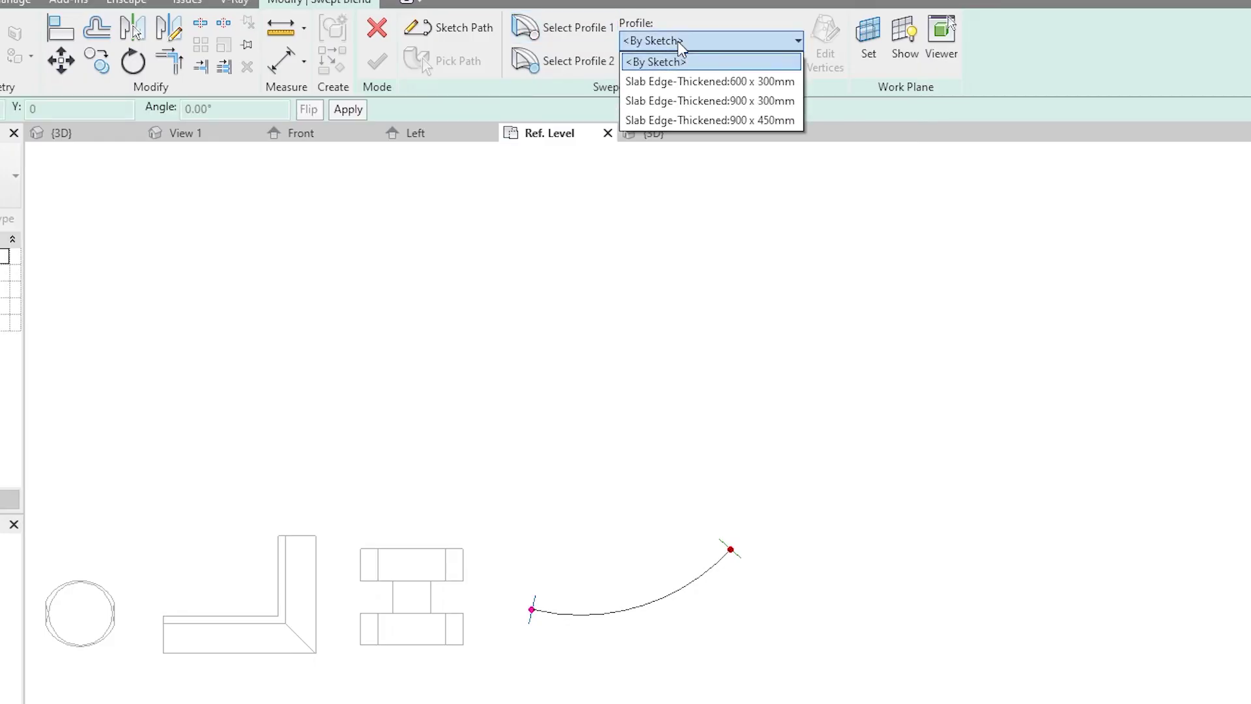
{"action": "left_click", "coordinate": [689, 91]}
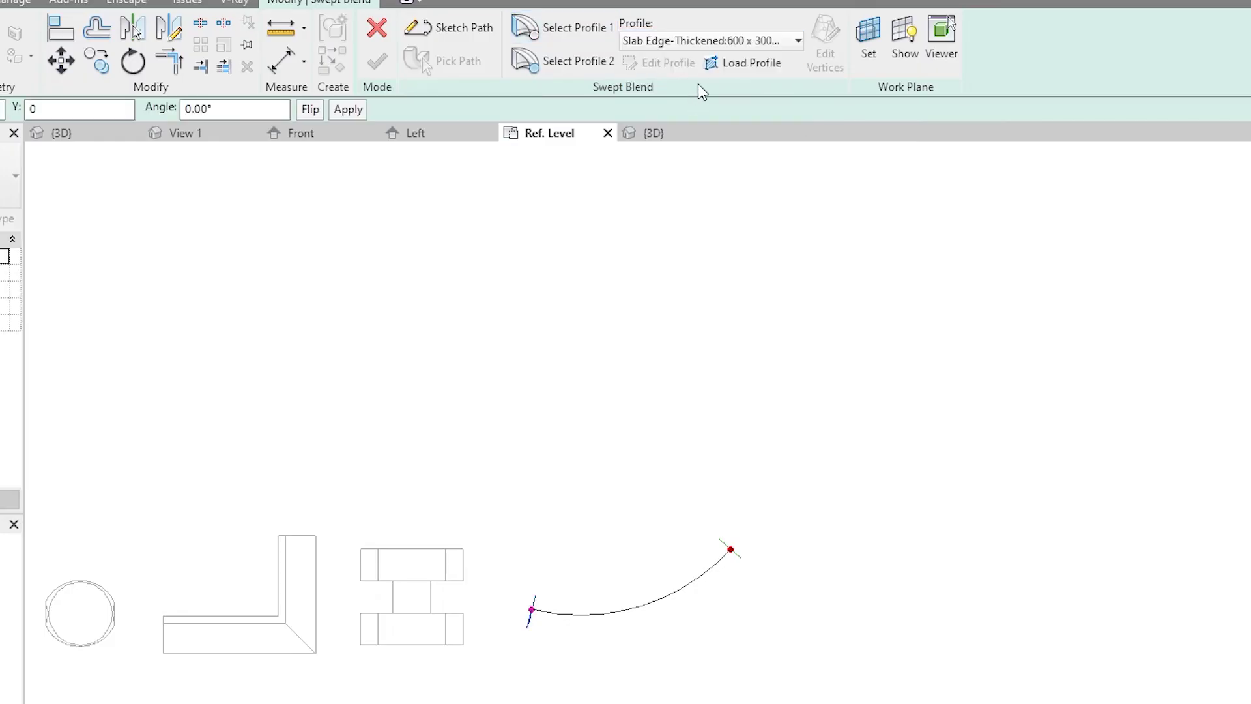
Sketch Profile 2 in 3D View: {3D} as a closed triangle at the path's end, with a sloping side about 2242 mm long.
{"action": "left_click", "coordinate": [564, 72]}
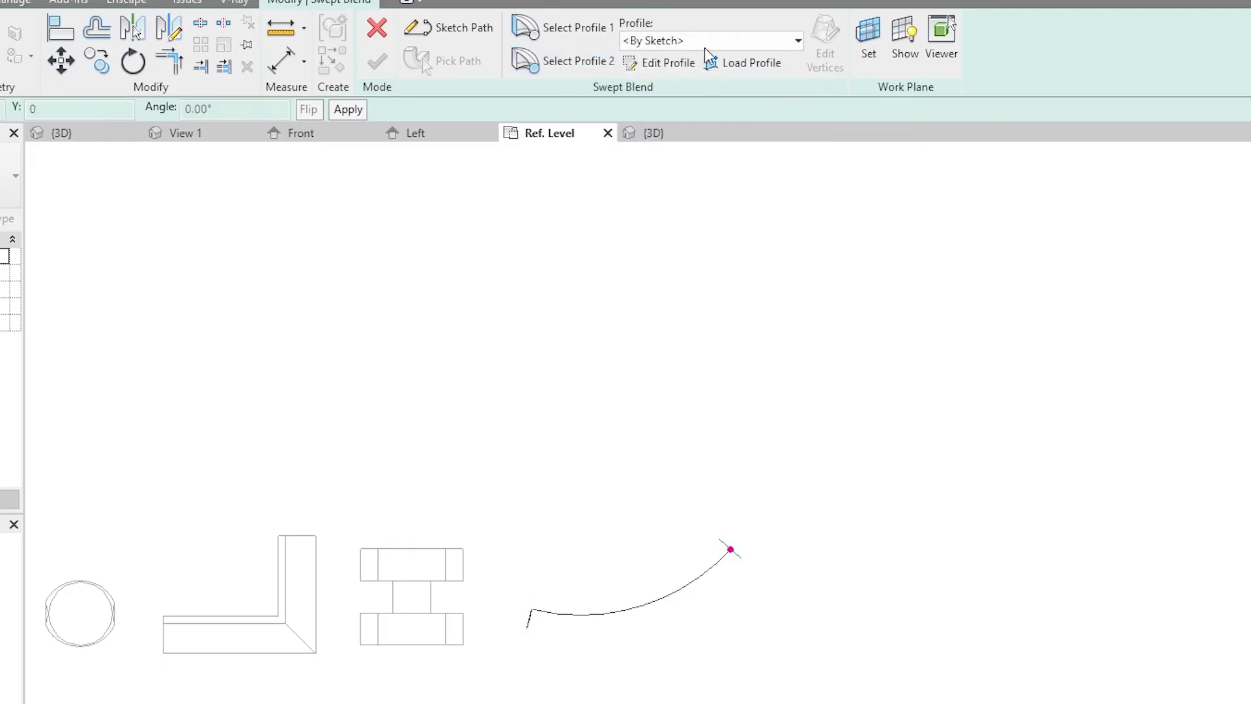
{"action": "left_click", "coordinate": [667, 65]}
{"action": "left_click", "coordinate": [626, 400]}
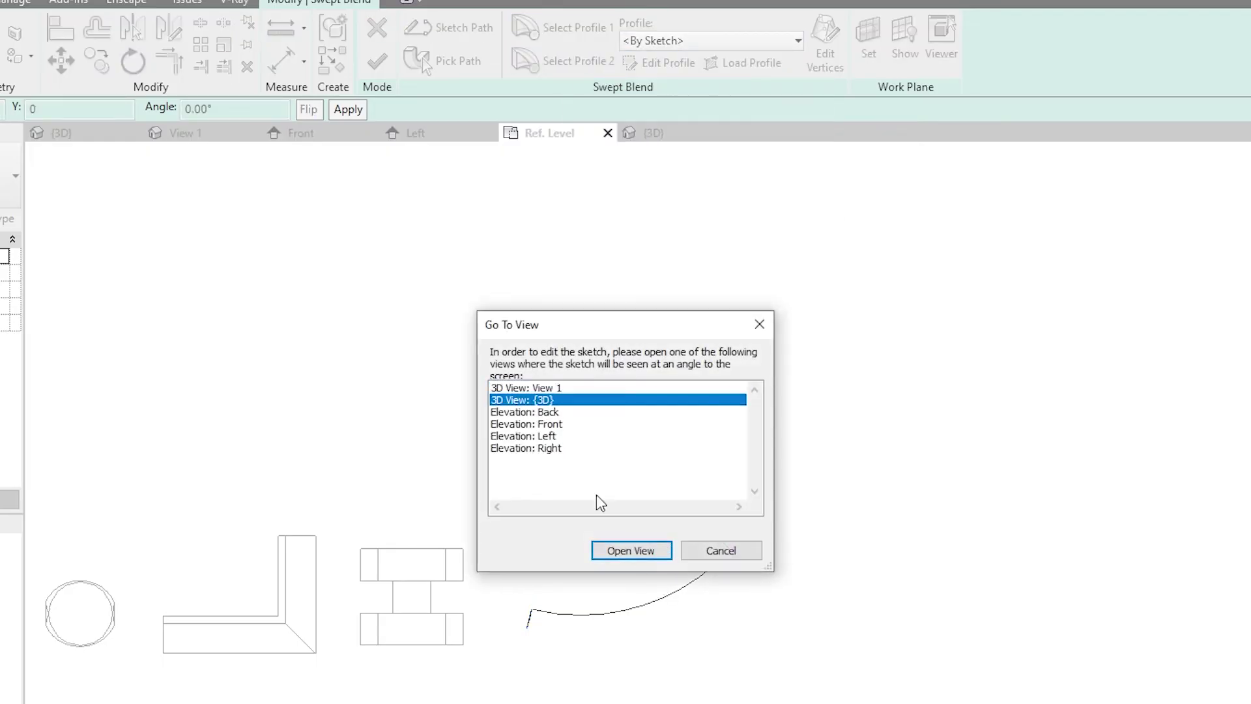
{"action": "left_click", "coordinate": [635, 554]}
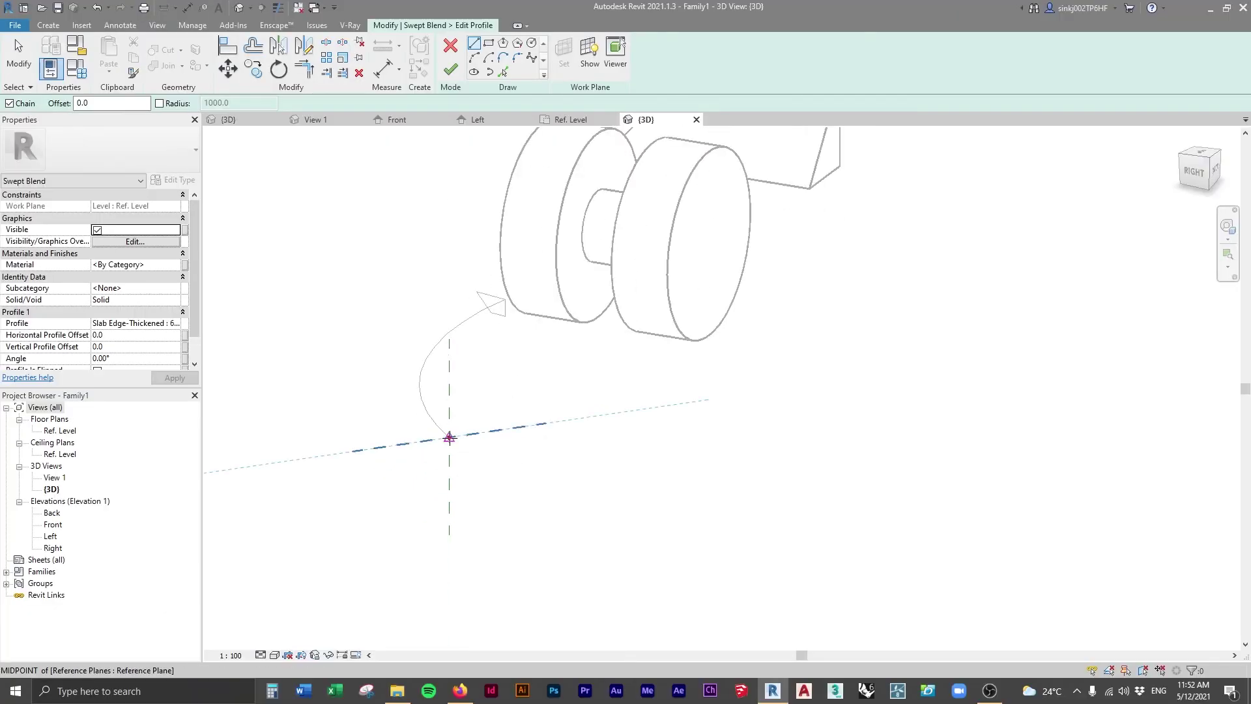
{"action": "left_click", "coordinate": [450, 436]}
{"action": "left_click", "coordinate": [449, 352]}
{"action": "left_click", "coordinate": [354, 451]}
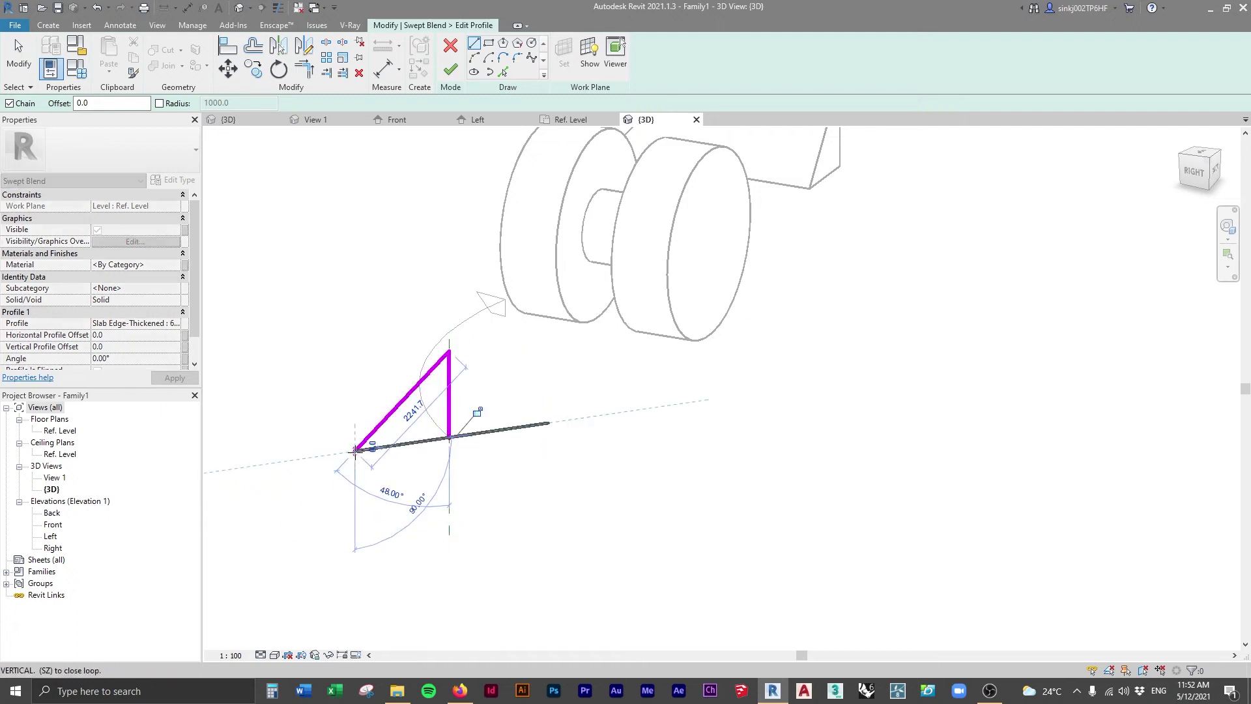
{"action": "left_click", "coordinate": [450, 438]}
{"action": "middle_click_drag", "start_coordinate": [628, 413], "coordinate": [766, 318], "text": "shift"}
{"action": "key", "text": "Escape"}
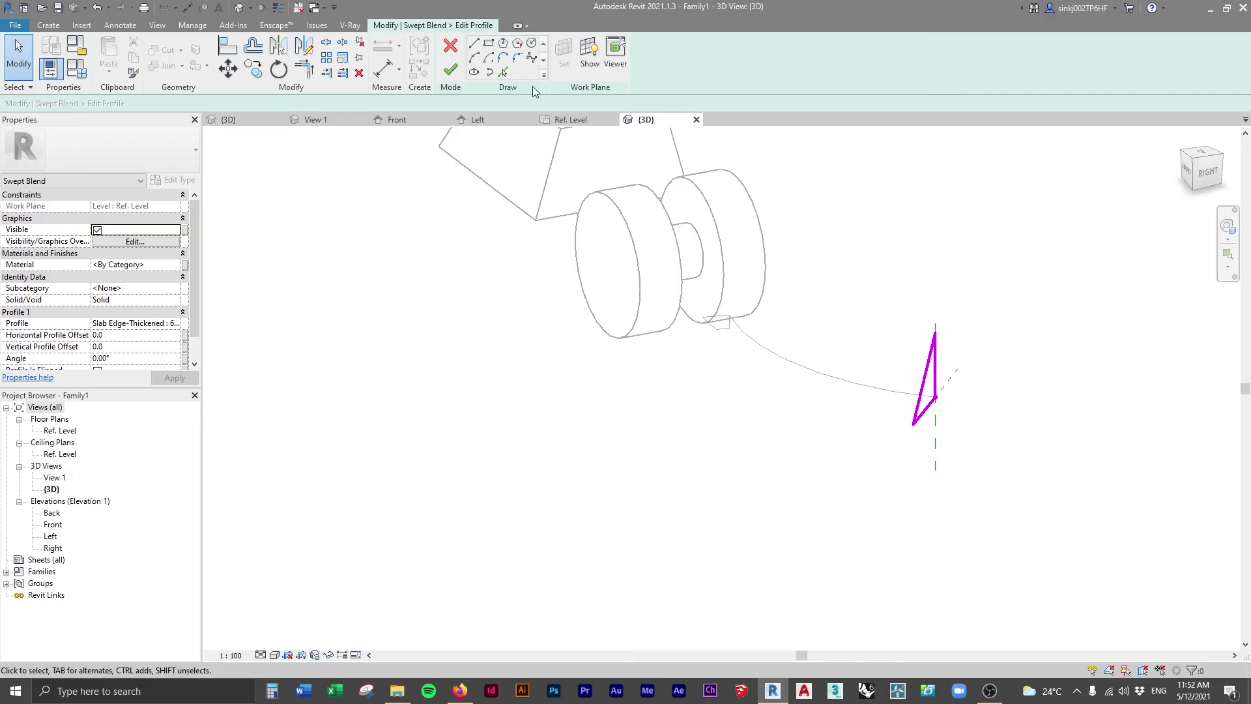
{"action": "left_click", "coordinate": [464, 70]}
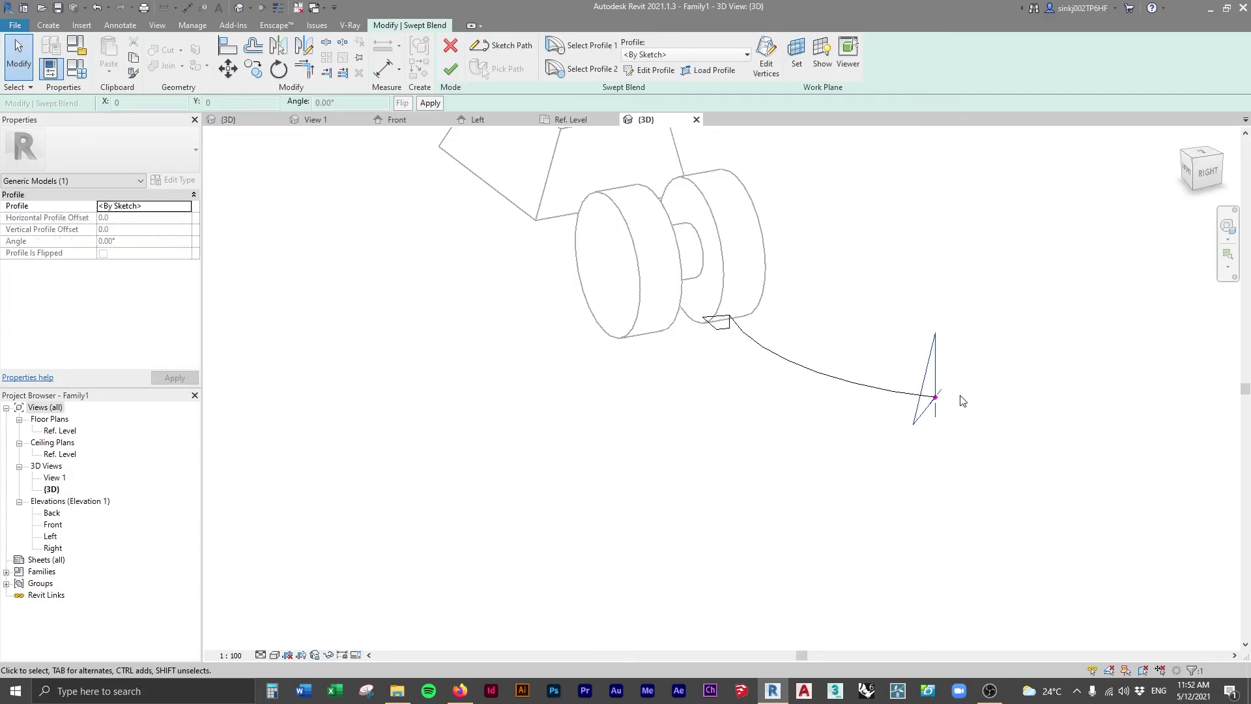
Finish the swept blend and inspect it in 3D alongside the other four forms.
{"action": "left_click", "coordinate": [451, 69]}
{"action": "key", "text": "Escape"}
{"action": "middle_click_drag", "start_coordinate": [791, 313], "coordinate": [847, 469], "text": "shift"}
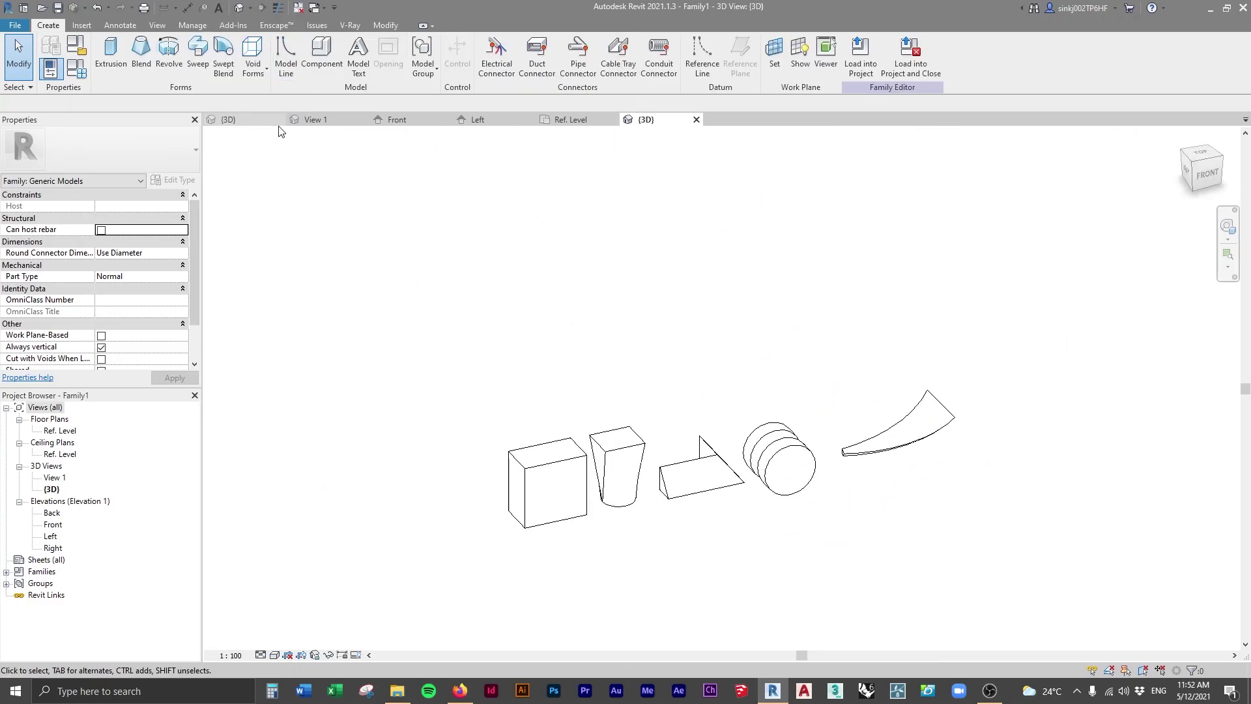
Review the available void form types against the box in the 3D view.
{"action": "left_click", "coordinate": [260, 78]}
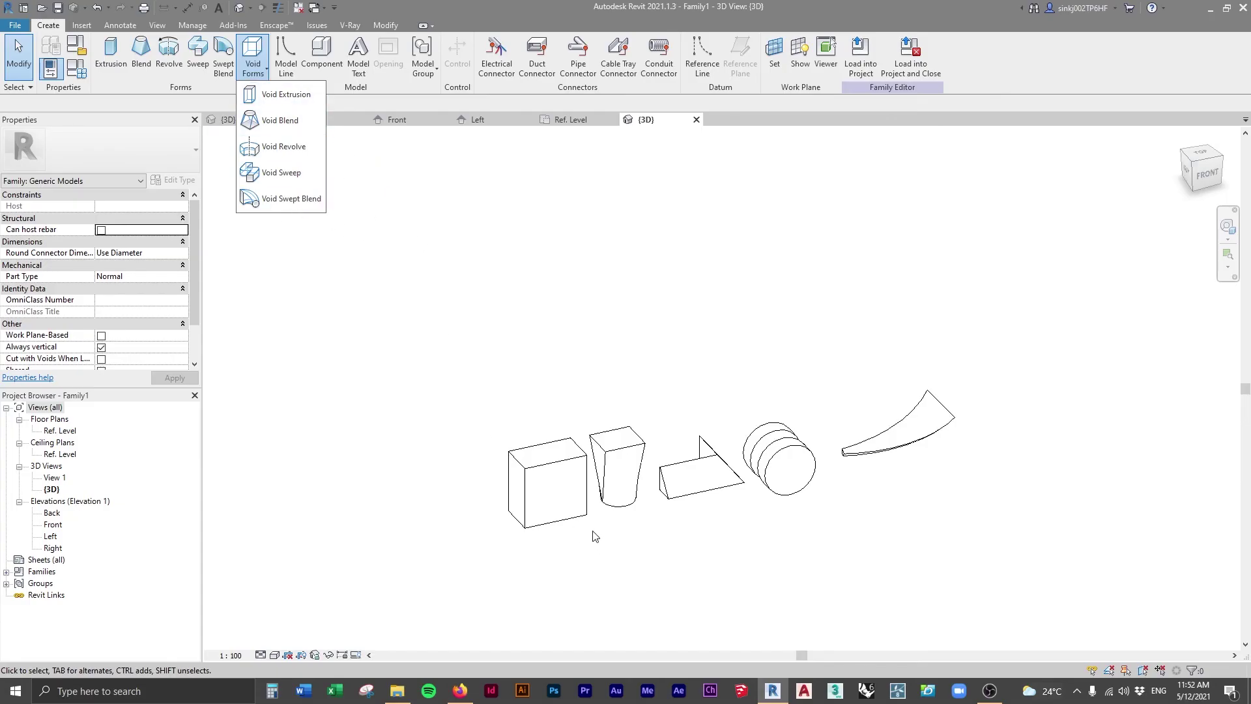
{"action": "left_click", "coordinate": [590, 541]}
{"action": "left_click", "coordinate": [256, 76]}
{"action": "left_click", "coordinate": [569, 513]}
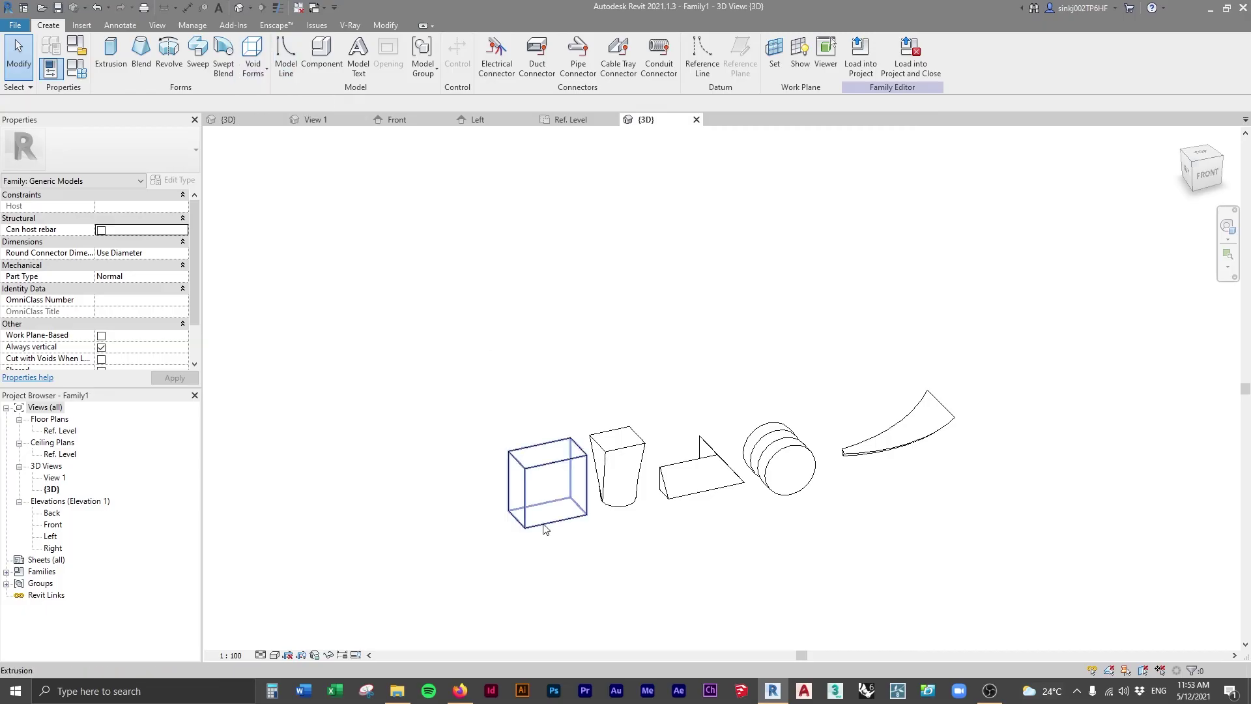
{"action": "left_click", "coordinate": [259, 73]}
Start a Void Extrusion on Ref. Level and sketch a rectangle about 2400 by 1600 mm inside the box from its back edge.
{"action": "left_click", "coordinate": [568, 119]}
{"action": "middle_click_drag", "start_coordinate": [424, 274], "coordinate": [677, 302]}
{"action": "scroll", "coordinate": [676, 302], "scroll_direction": "up", "scroll_amount": 2}
{"action": "left_click", "coordinate": [254, 64]}
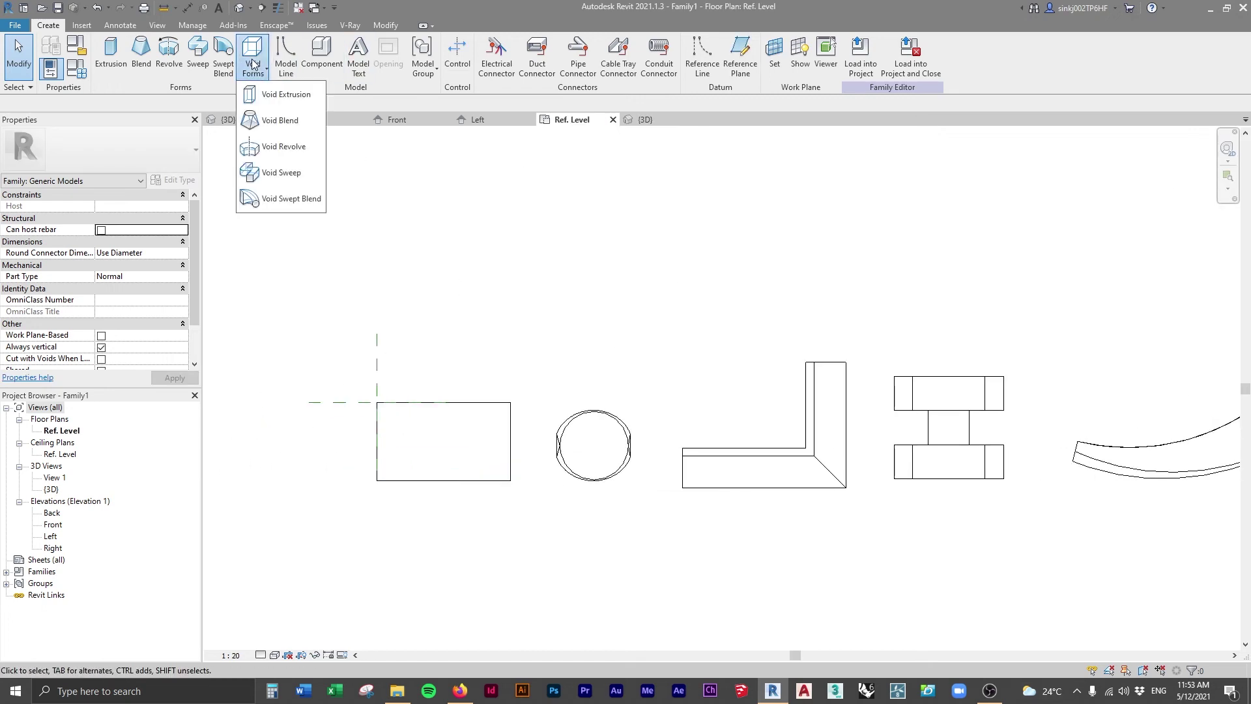
{"action": "left_click", "coordinate": [285, 96]}
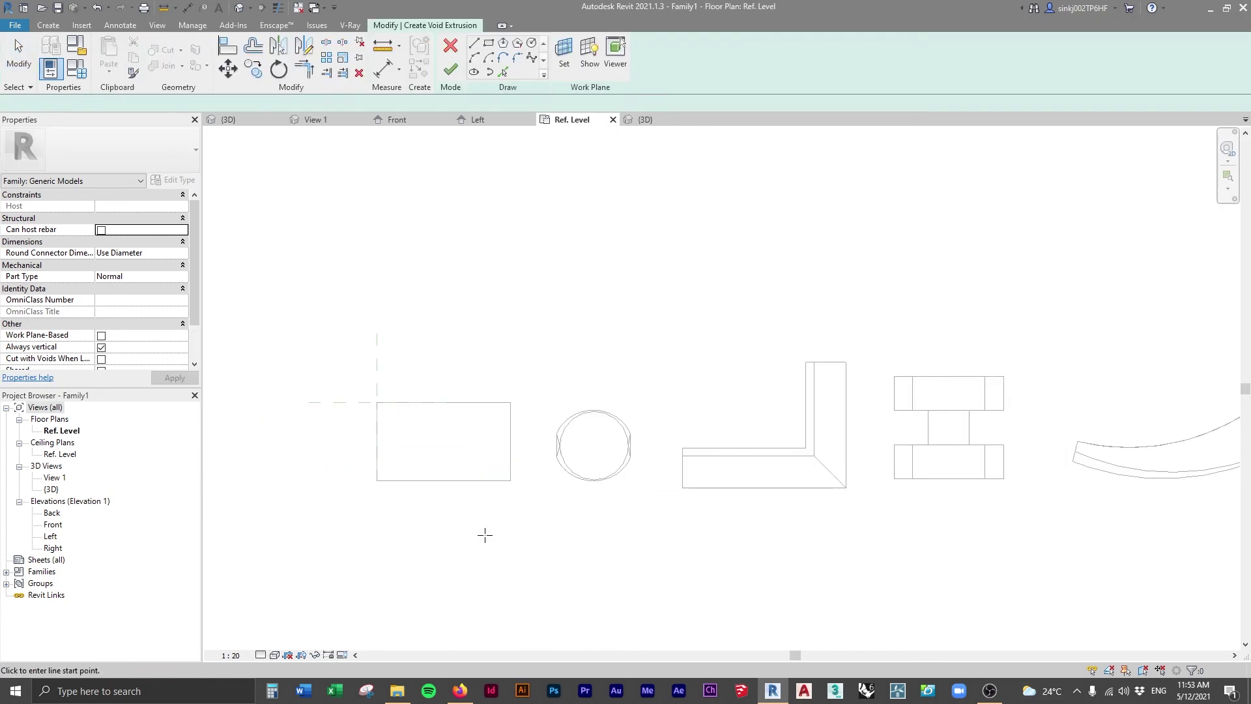
{"action": "left_click", "coordinate": [401, 402]}
{"action": "left_click", "coordinate": [484, 457]}
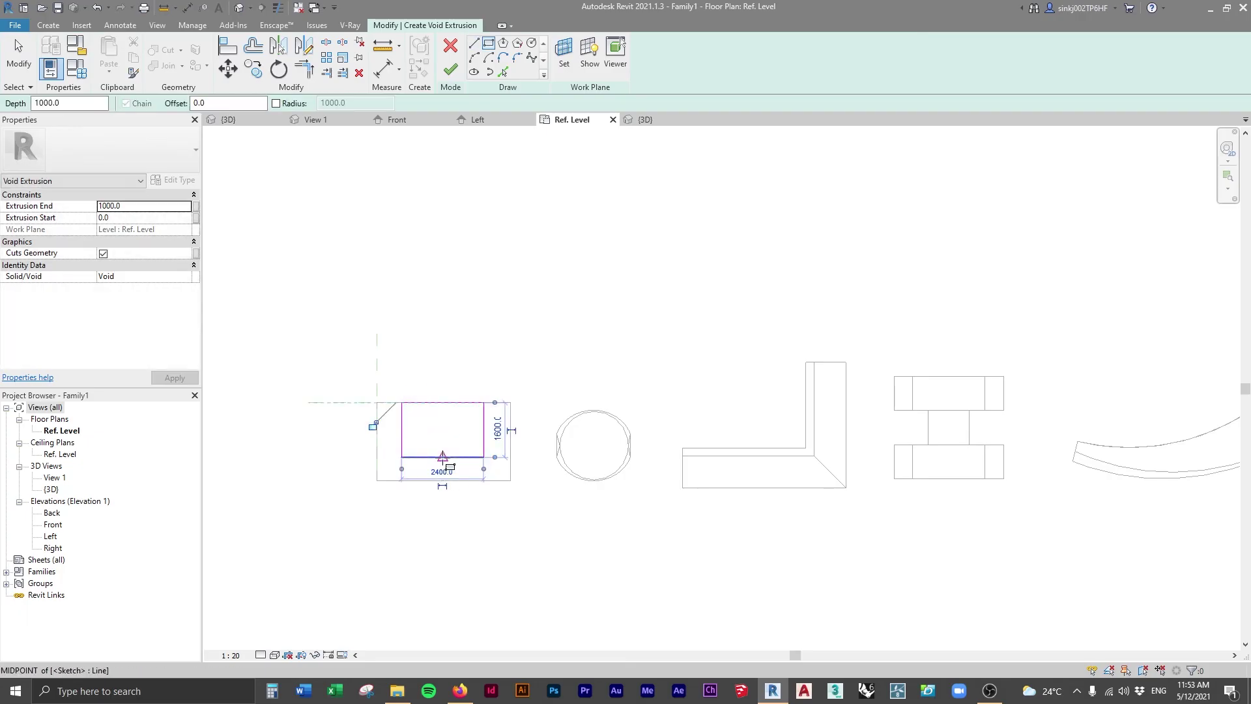
{"action": "key", "text": "Escape"}
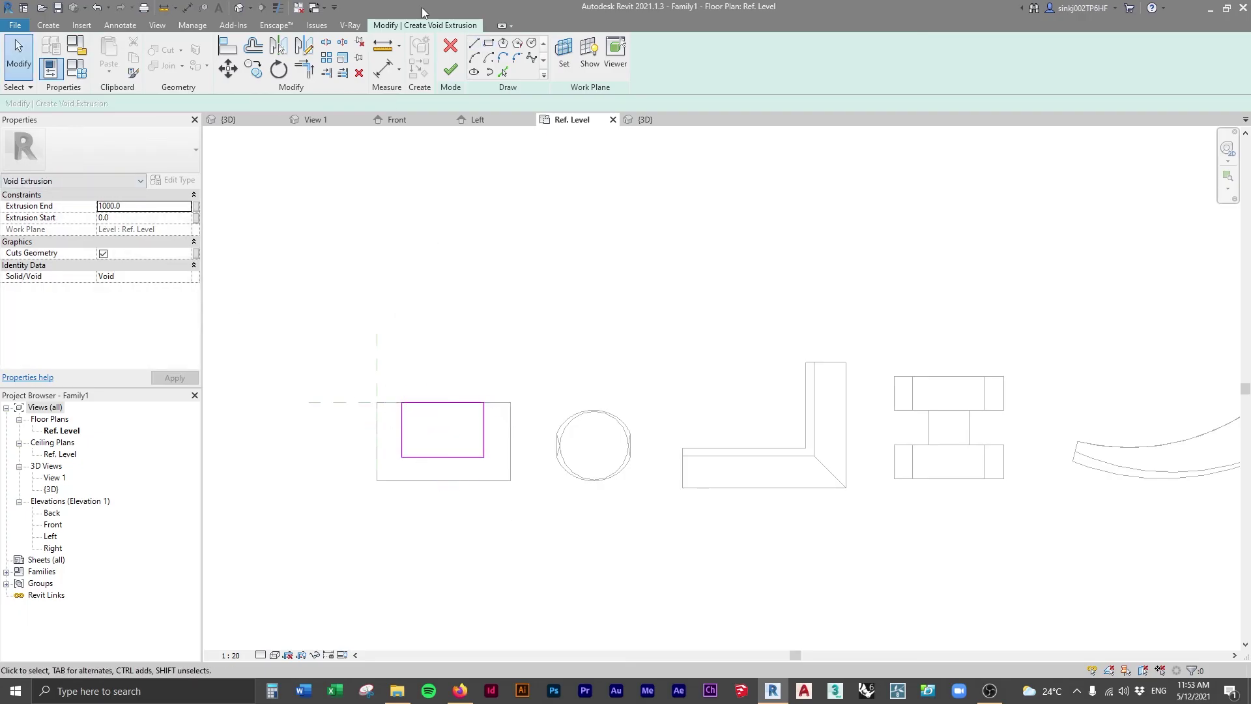
Finish the void extrusion at 1000 mm depth in the default 3D view and zoom in on the box.
{"action": "left_click", "coordinate": [236, 9]}
{"action": "middle_click_drag", "start_coordinate": [750, 339], "coordinate": [897, 581], "text": "shift"}
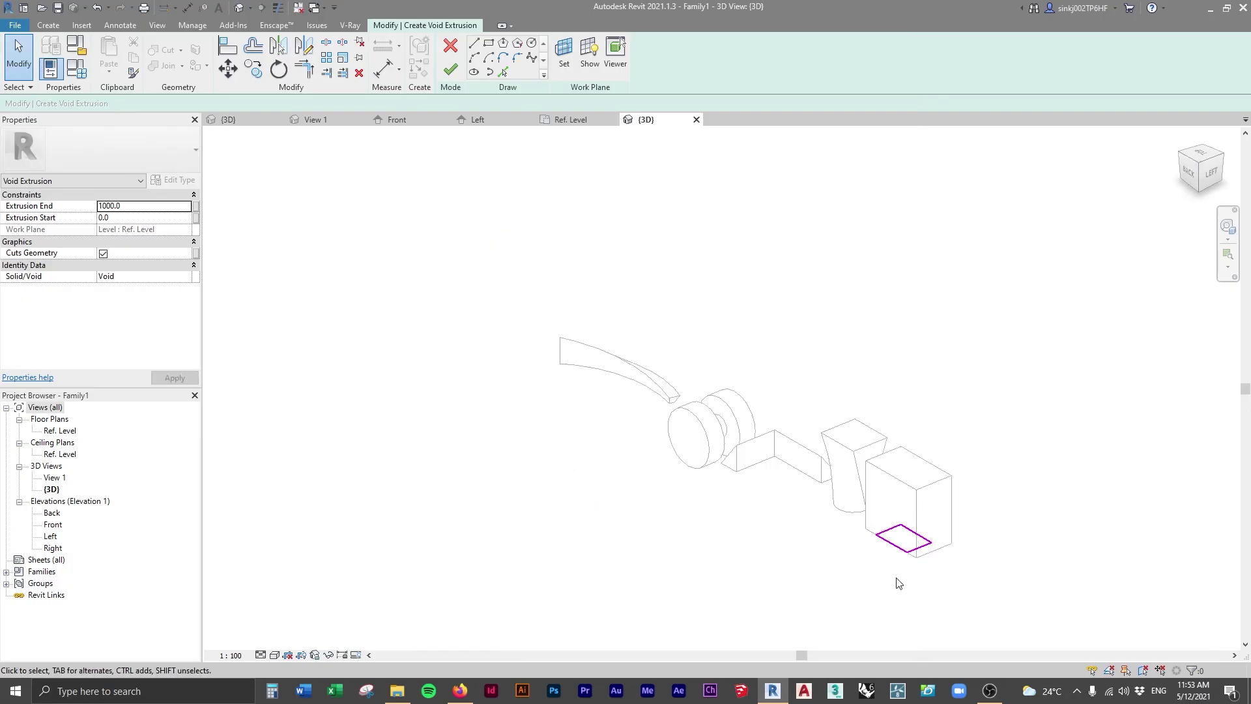
{"action": "left_click", "coordinate": [450, 70]}
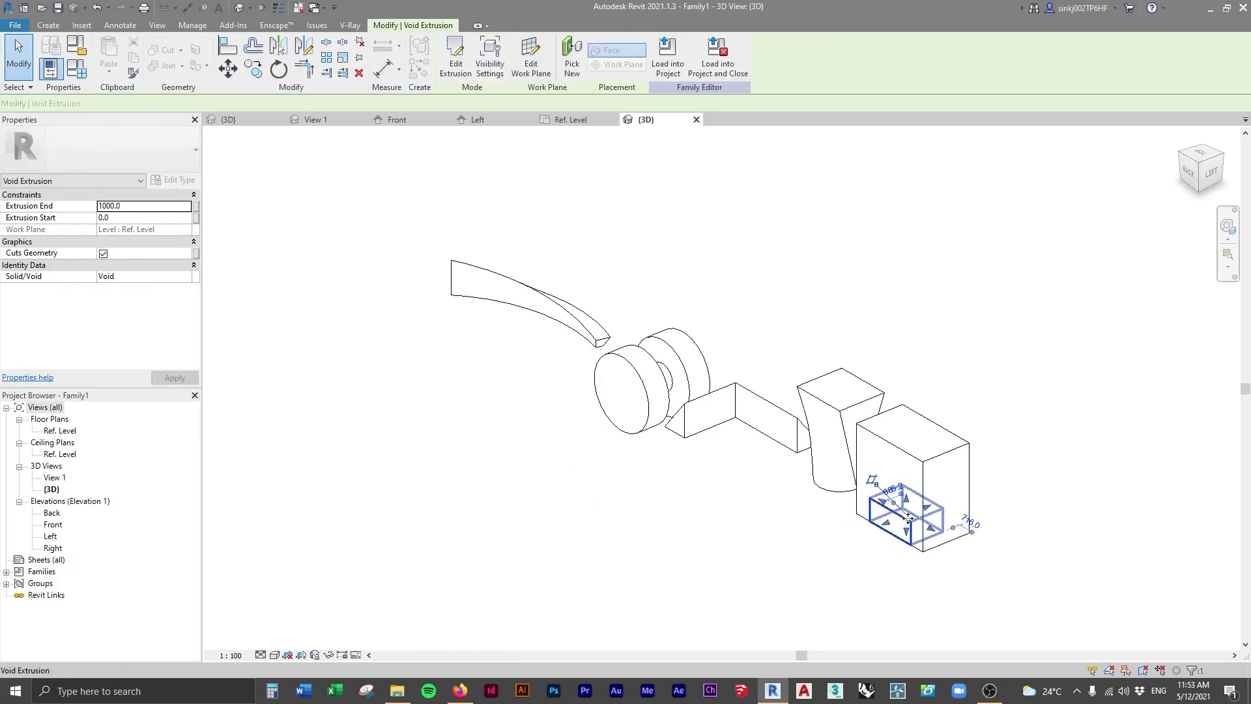
{"action": "scroll", "coordinate": [913, 515], "scroll_direction": "up", "scroll_amount": 5}
{"action": "scroll", "coordinate": [765, 373], "scroll_direction": "down", "scroll_amount": 3}
Stretch the void's top upward to just below the box's top face and inspect the resulting cut.
{"action": "left_click", "coordinate": [776, 502]}
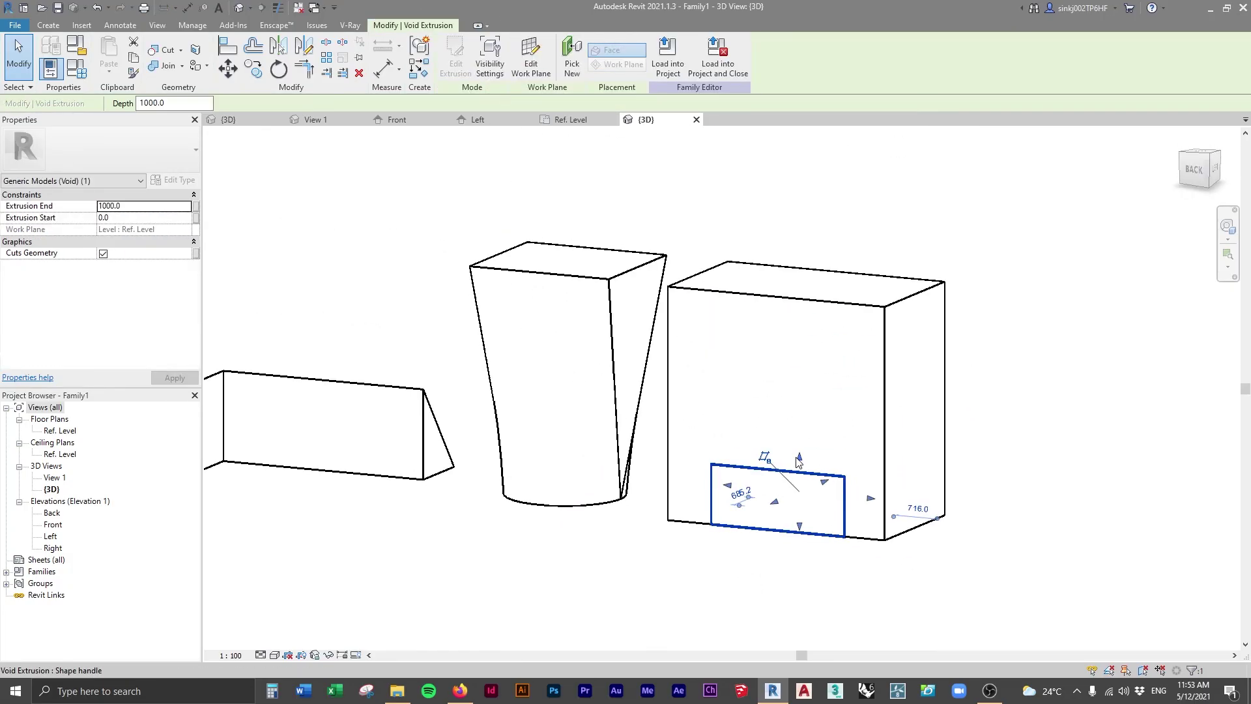
{"action": "middle_click_drag", "start_coordinate": [776, 502], "coordinate": [839, 399], "text": "shift"}
{"action": "left_click", "coordinate": [1000, 332]}
{"action": "middle_click_drag", "start_coordinate": [1000, 332], "coordinate": [658, 587], "text": "shift"}
{"action": "left_click", "coordinate": [657, 593]}
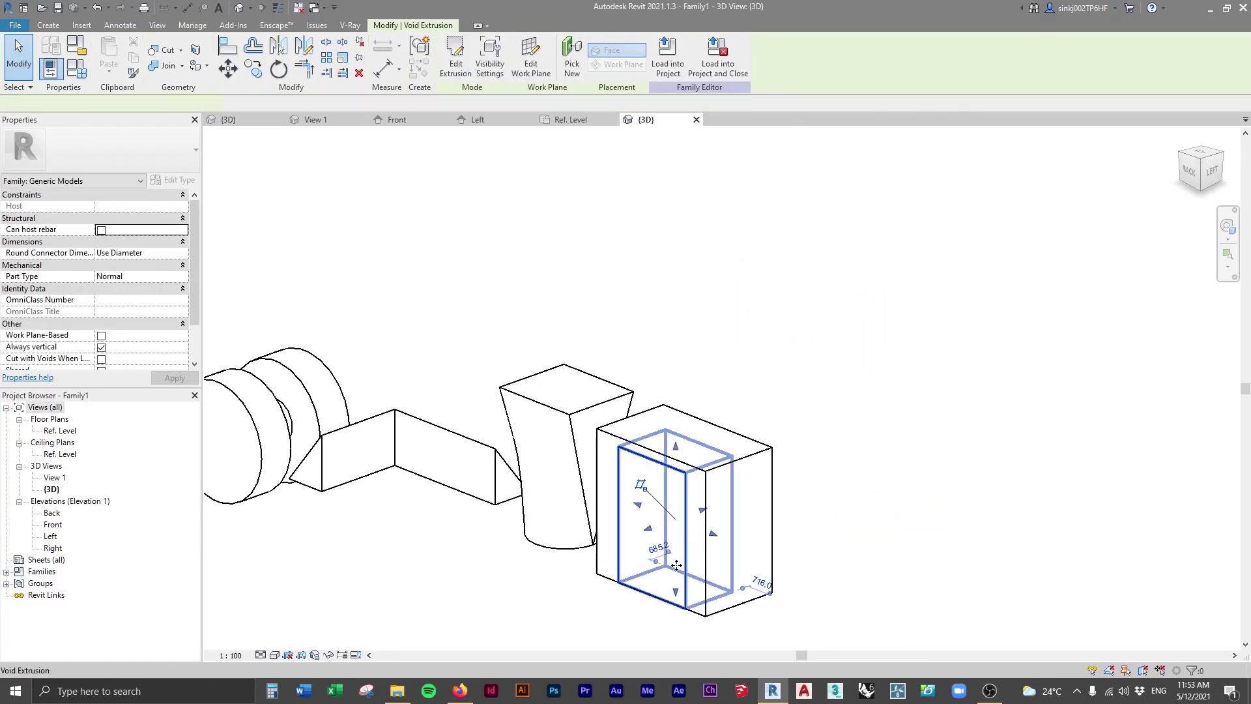
Create a Void Extrusion on Ref. Level from a rectangle enclosing the blend's outline, with a depth of 1000 mm.
{"action": "left_click", "coordinate": [571, 119]}
{"action": "left_click", "coordinate": [51, 26]}
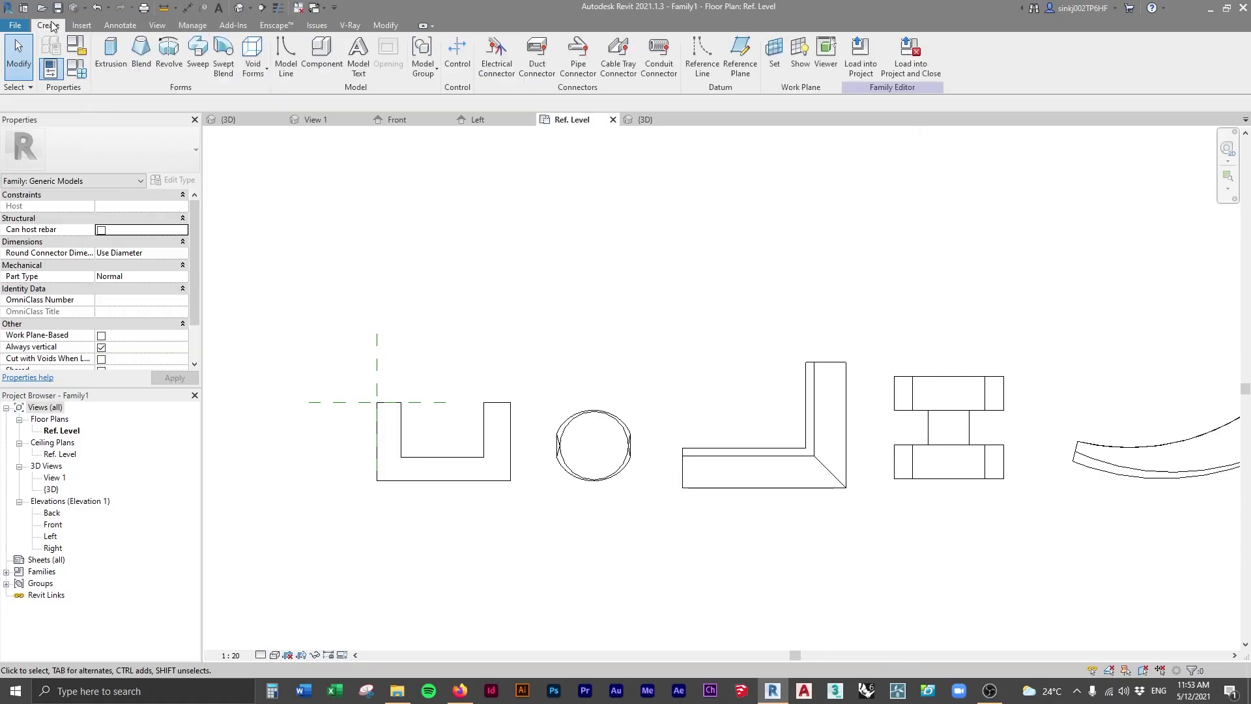
{"action": "left_click", "coordinate": [257, 59]}
{"action": "left_click", "coordinate": [279, 93]}
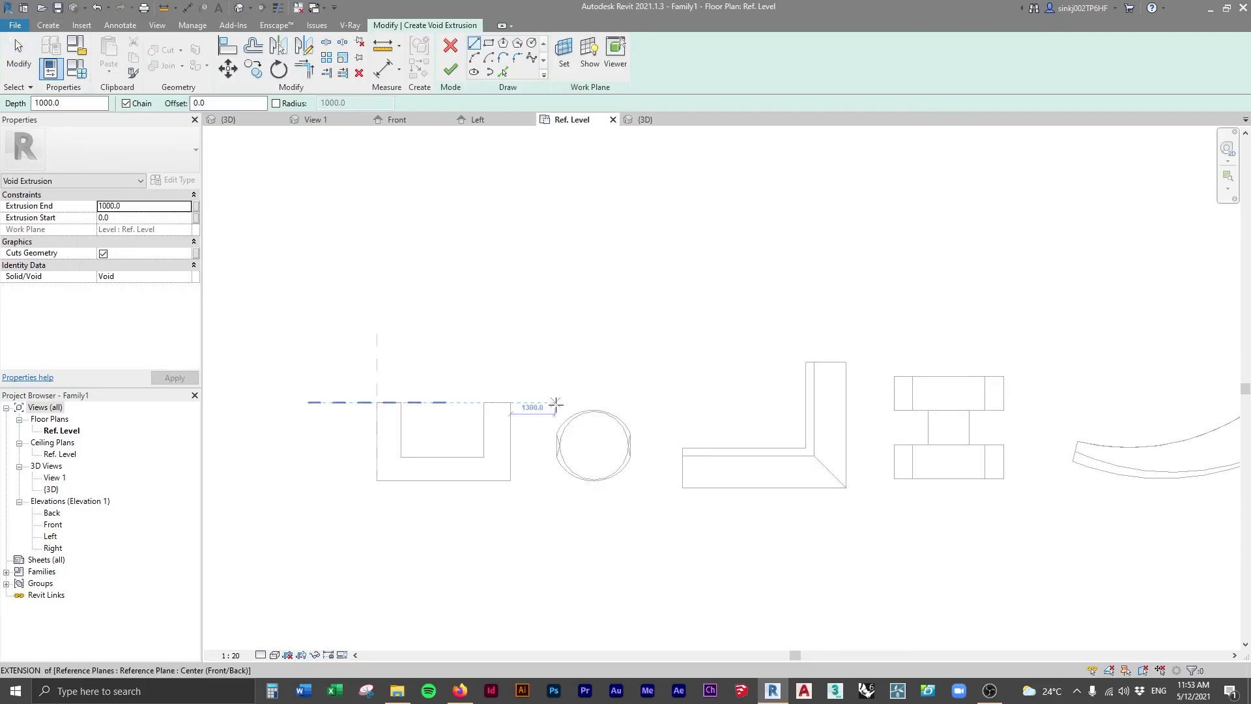
{"action": "left_click", "coordinate": [489, 44]}
{"action": "left_click", "coordinate": [550, 408]}
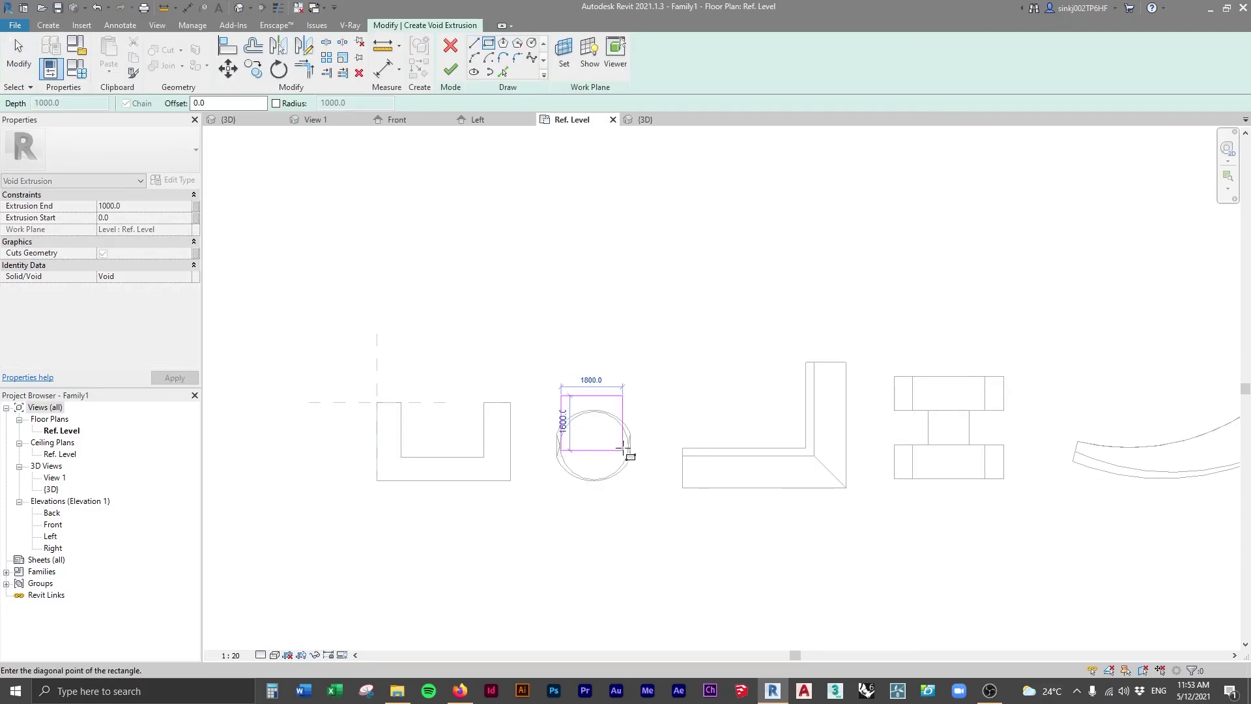
{"action": "left_click", "coordinate": [636, 482]}
{"action": "key", "text": "Return"}
{"action": "key", "text": "Escape"}
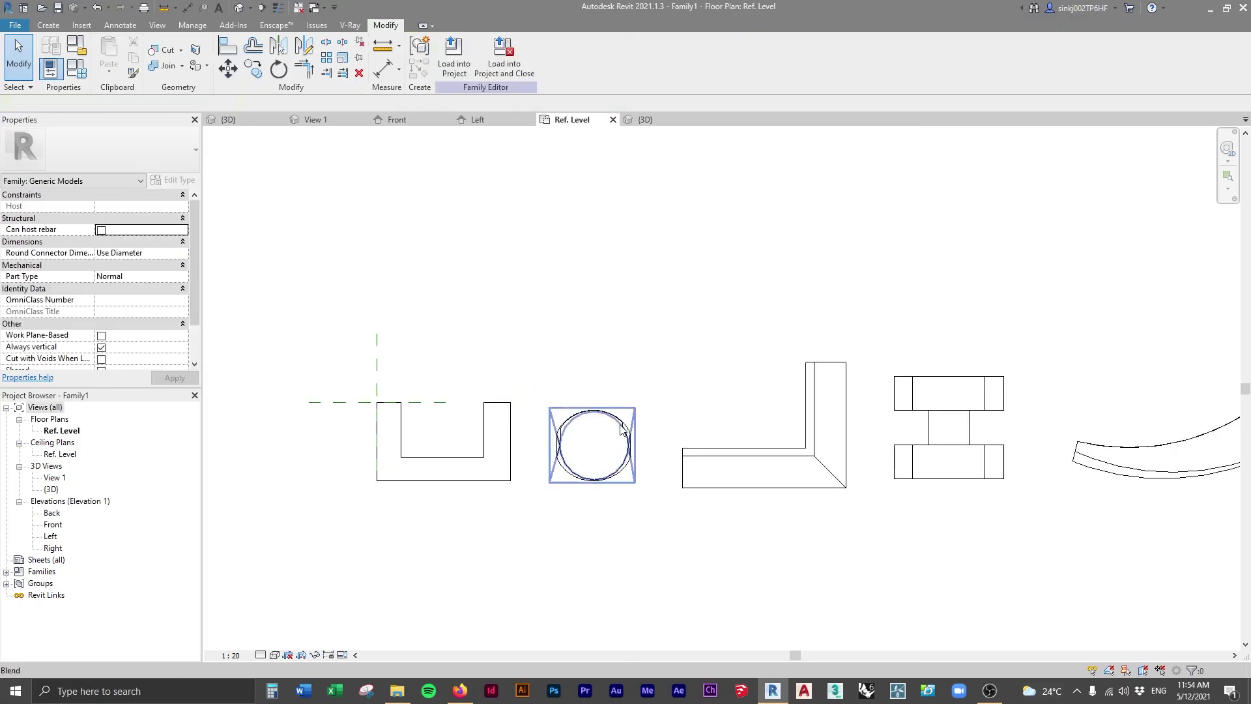
Stretch the top of the blend's void upward in the 3D view to just below the blend's top face and inspect the cut.
{"action": "key", "text": "ctrl+Tab"}
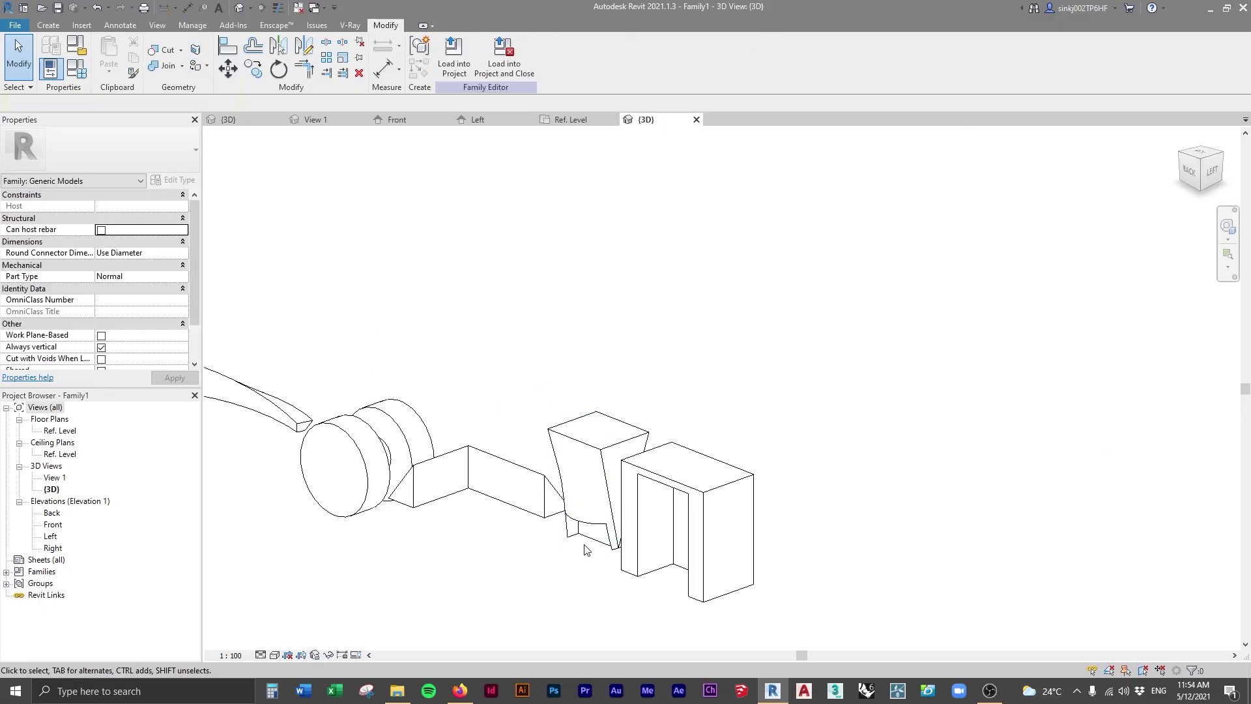
{"action": "left_click", "coordinate": [587, 553]}
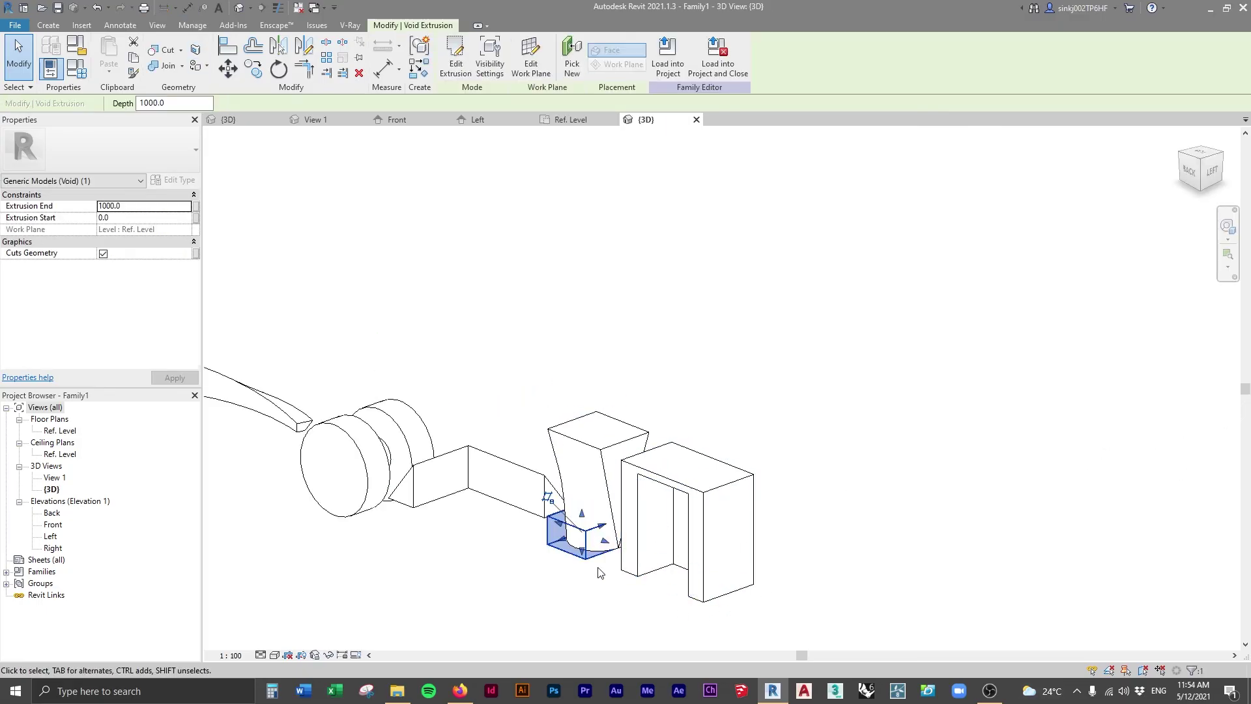
{"action": "left_click_drag", "start_coordinate": [582, 514], "coordinate": [584, 438]}
{"action": "left_click", "coordinate": [684, 363]}
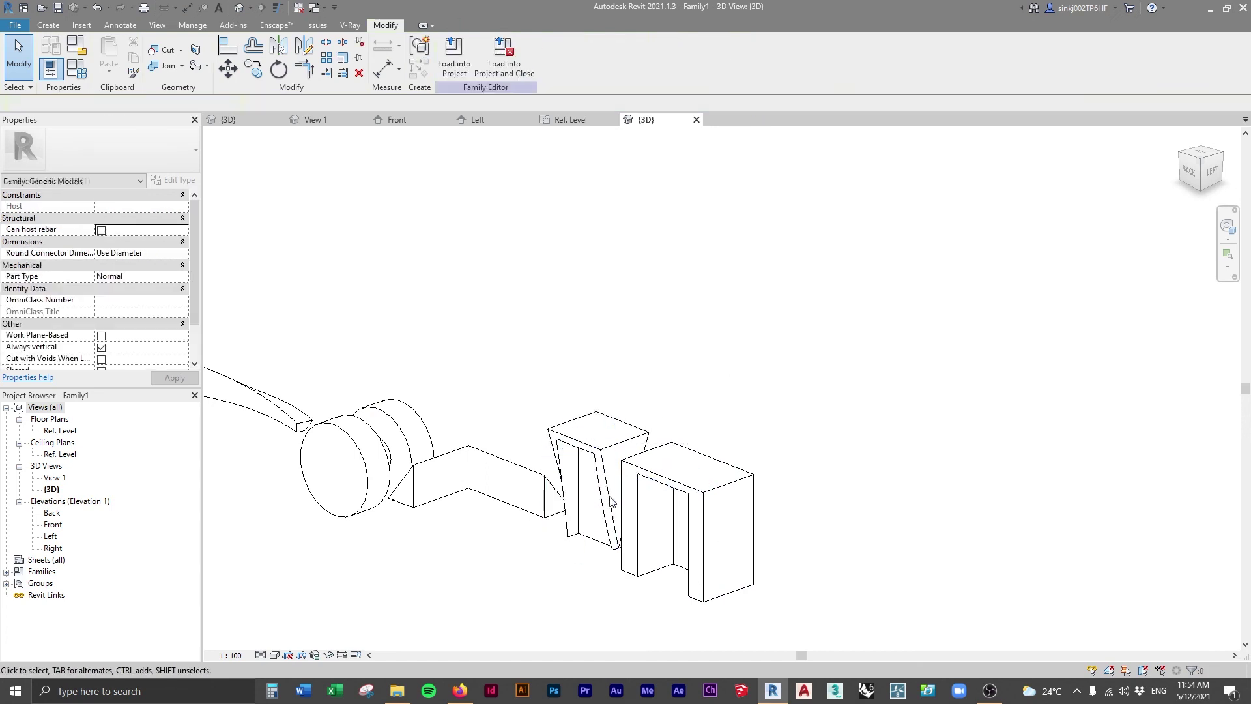
{"action": "middle_click_drag", "start_coordinate": [613, 505], "coordinate": [942, 399], "text": "shift"}
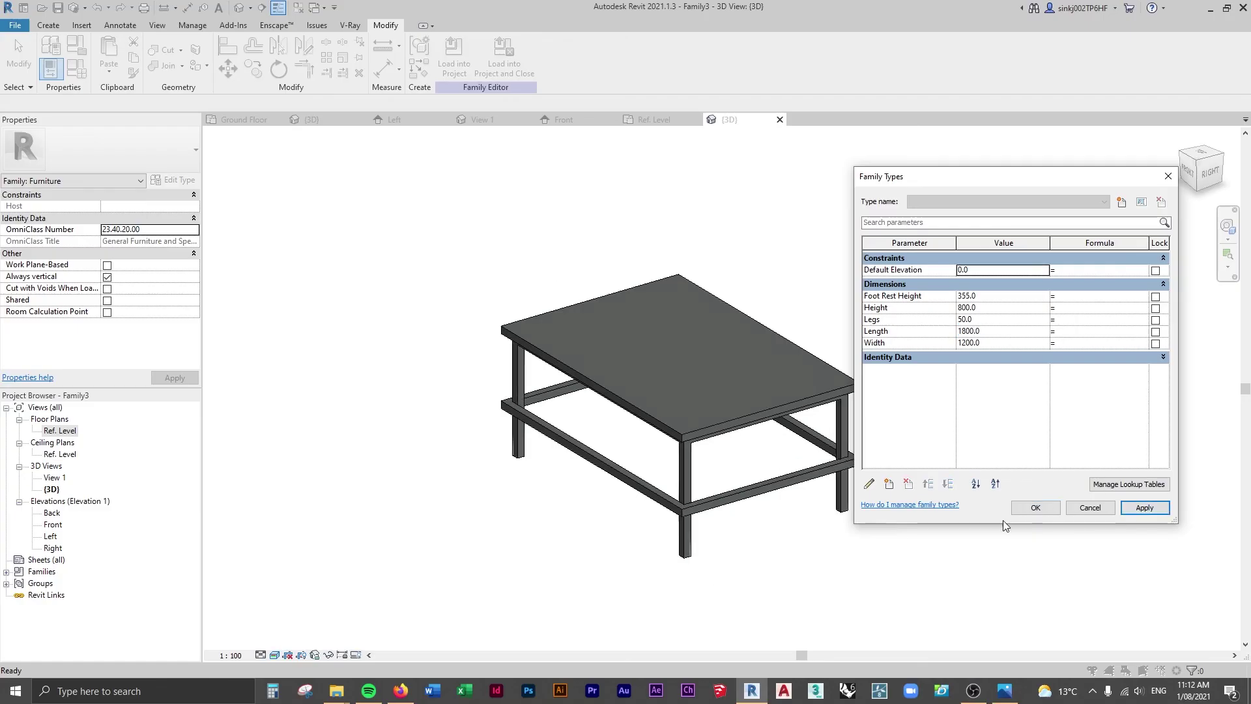
Set the table family's Height to 1600 and Legs to 100, applying each change to the model.
{"action": "left_click", "coordinate": [1002, 307]}
{"action": "type", "text": "1600"}
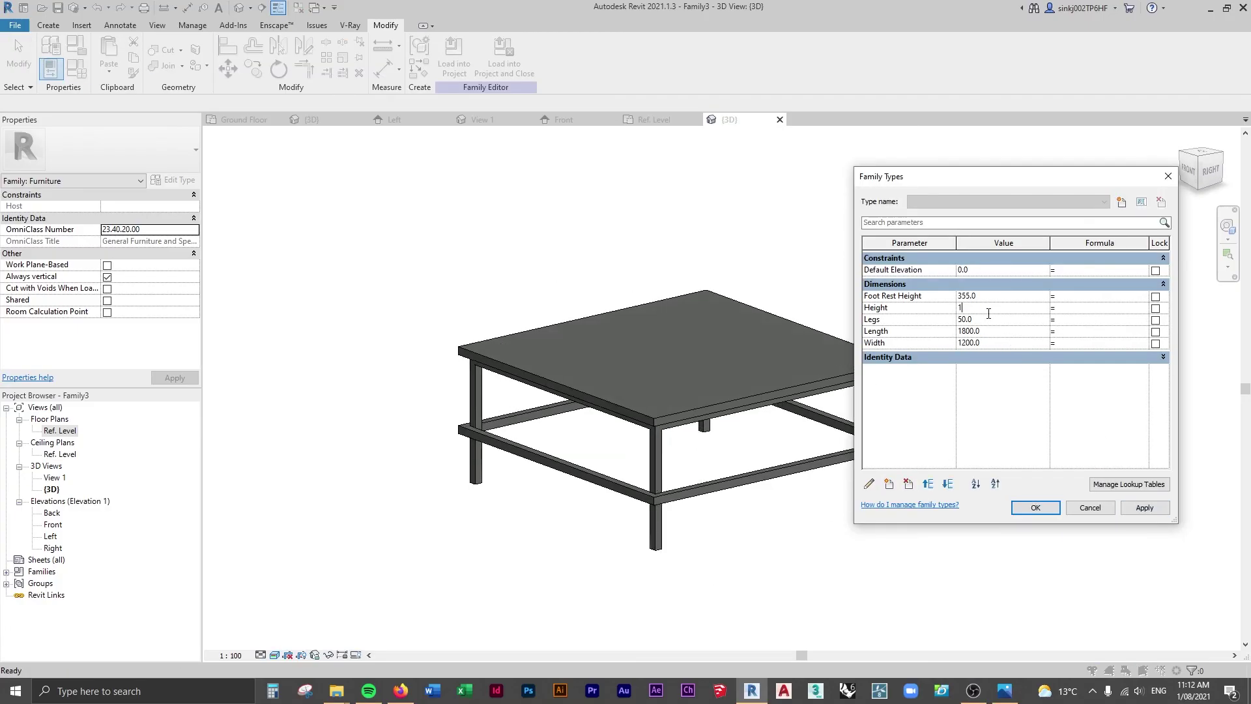
{"action": "left_click", "coordinate": [1145, 508]}
{"action": "left_click", "coordinate": [1002, 319]}
{"action": "type", "text": "100"}
{"action": "left_click", "coordinate": [1145, 508]}
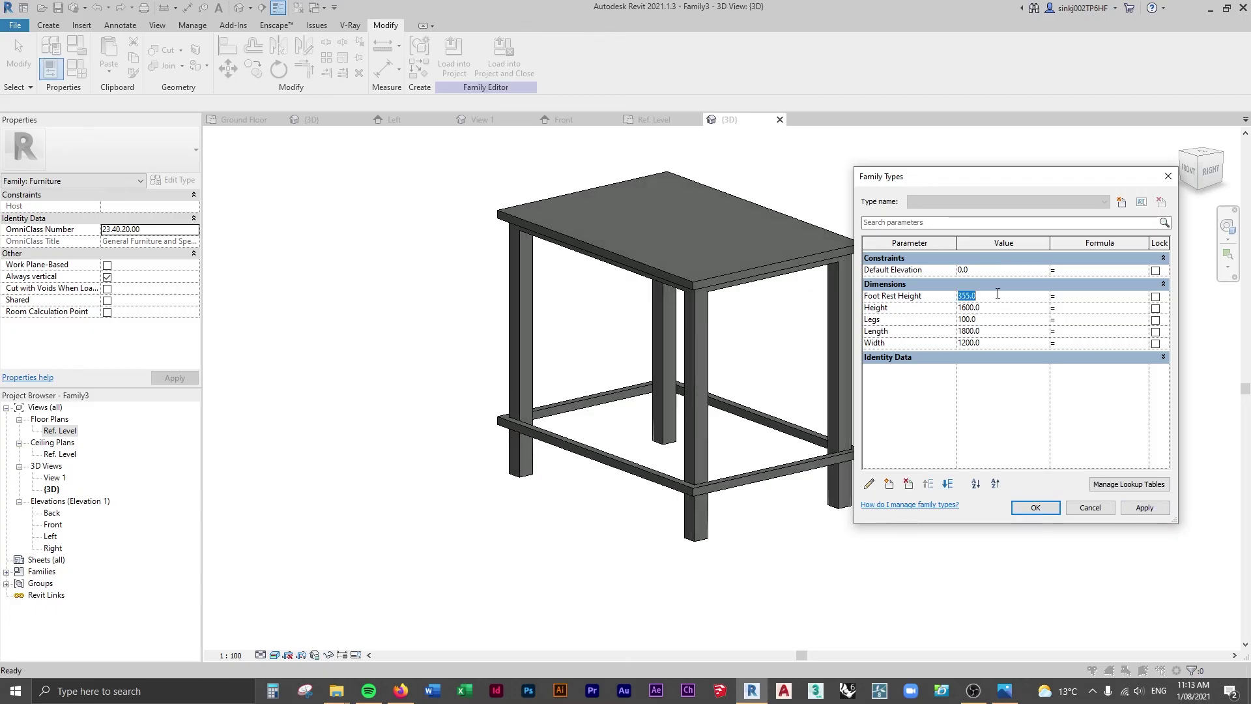